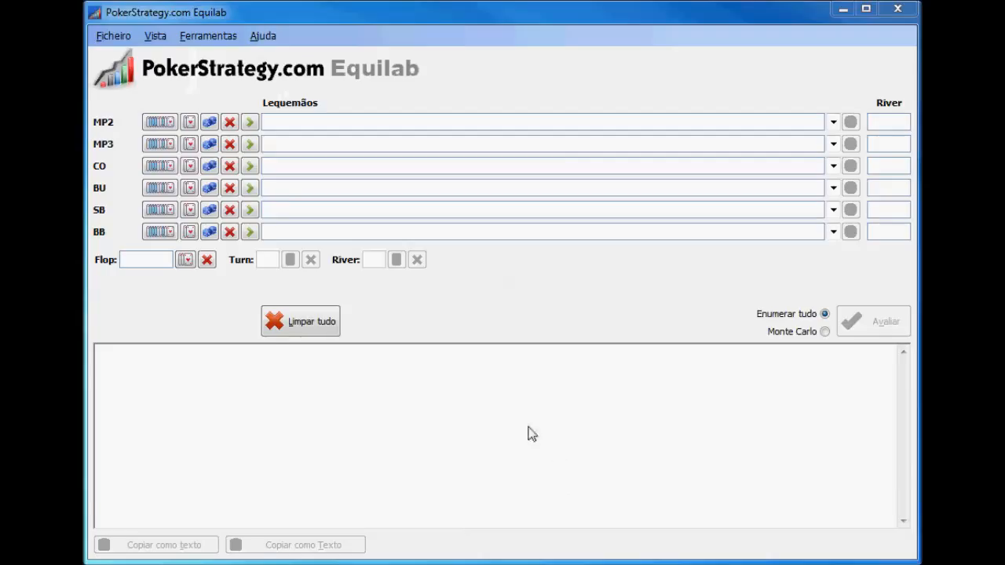
Set the hand range of MP2 to AA and the hand range of MP3 to 22
left_click(159, 124)
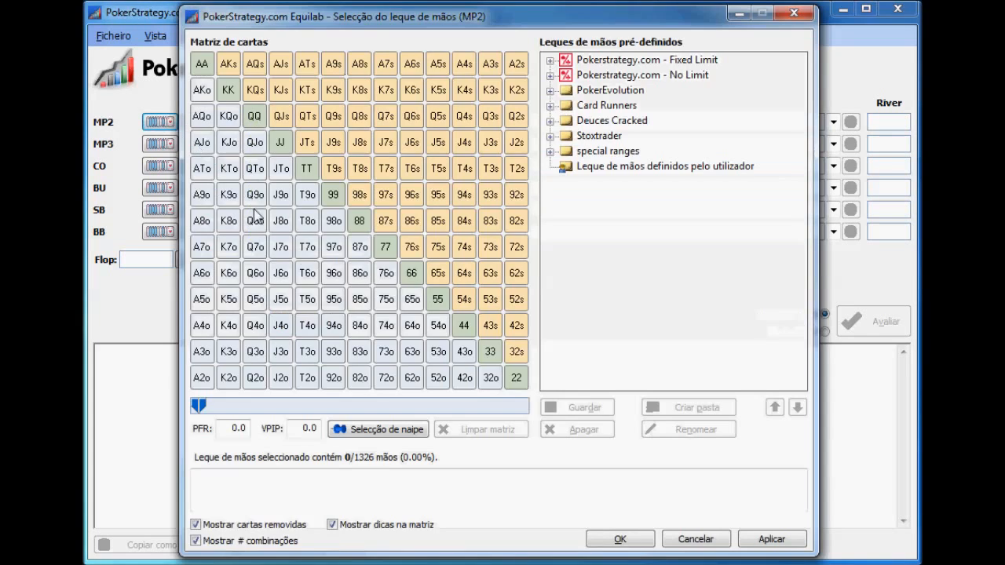
left_click(201, 64)
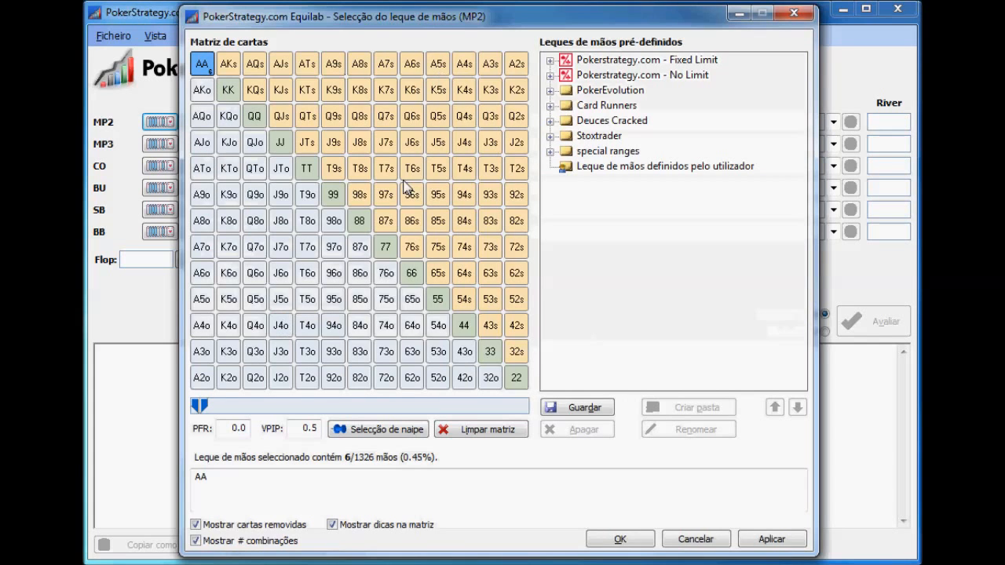
left_click(620, 539)
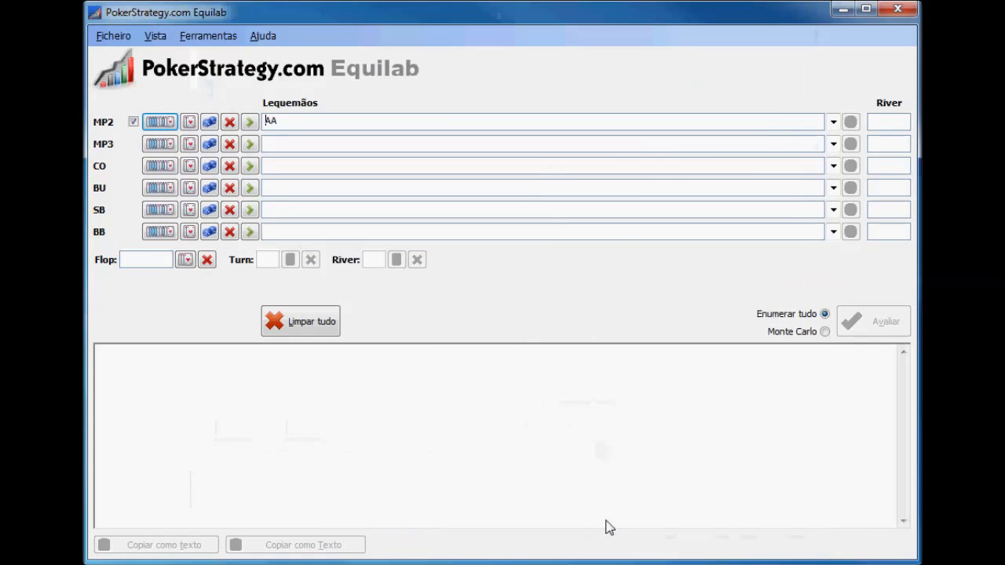
left_click(173, 146)
left_click(516, 378)
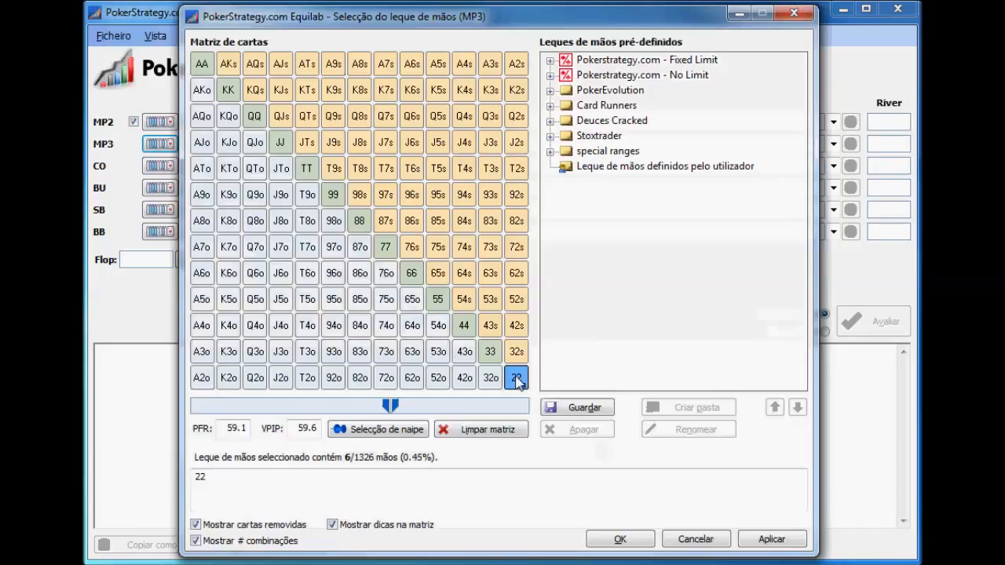
left_click(620, 539)
Calculate the equities of AA against 22, keeping the full enumeration method
left_click(881, 326)
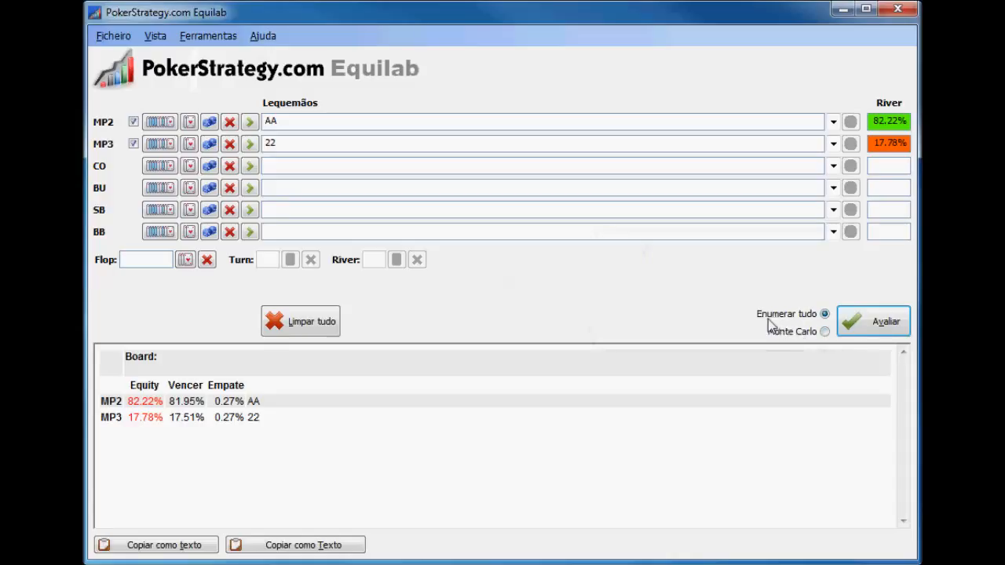
left_click(824, 332)
left_click(824, 316)
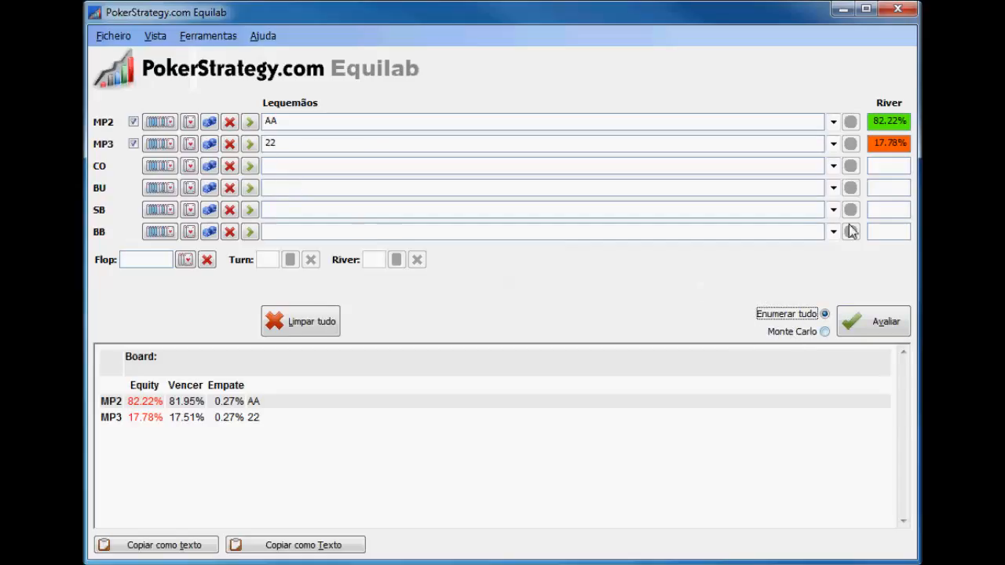
left_click(852, 316)
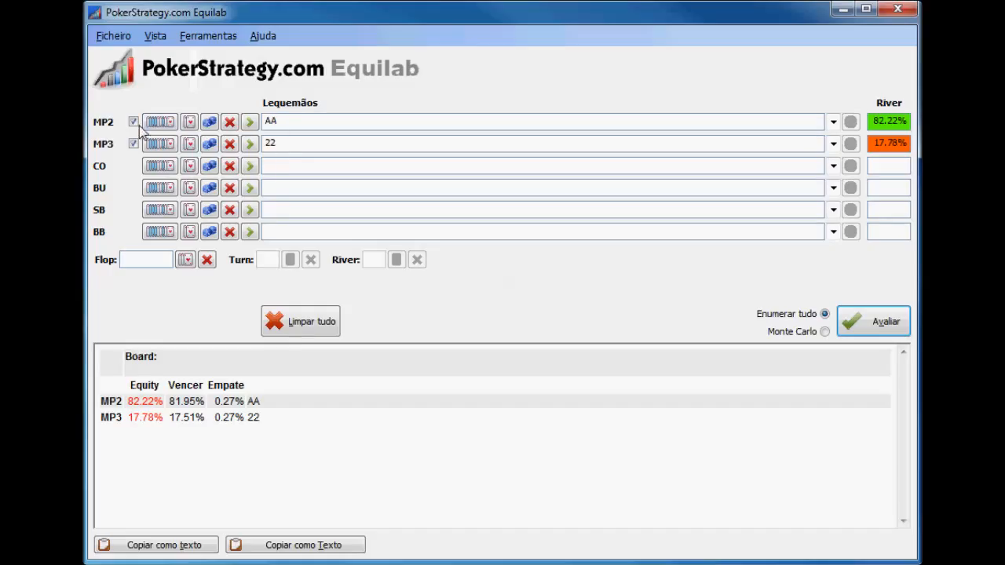
Replace MP3's 22 with a range of the top 16% of hands and recalculate the equities
left_click(165, 145)
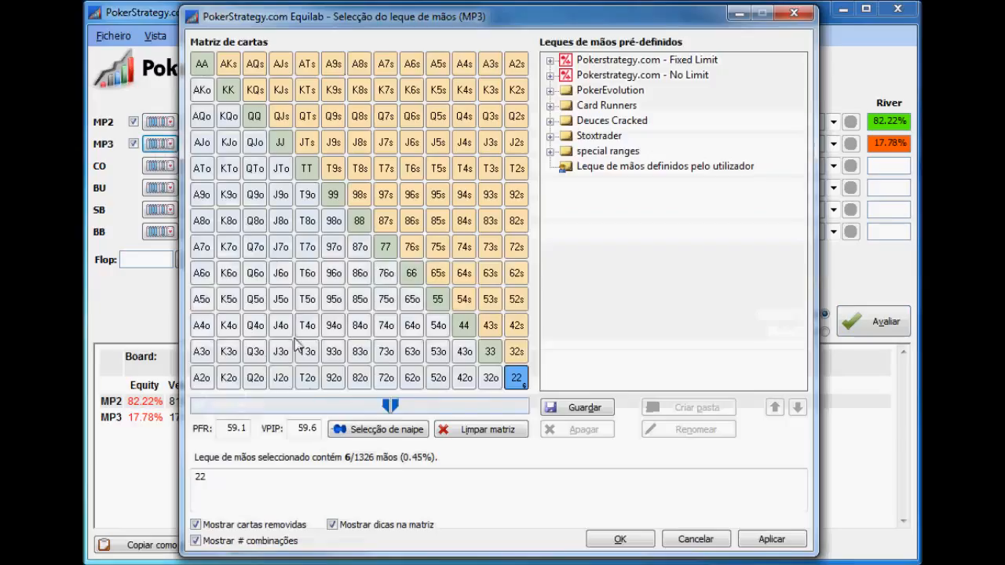
left_click(514, 381)
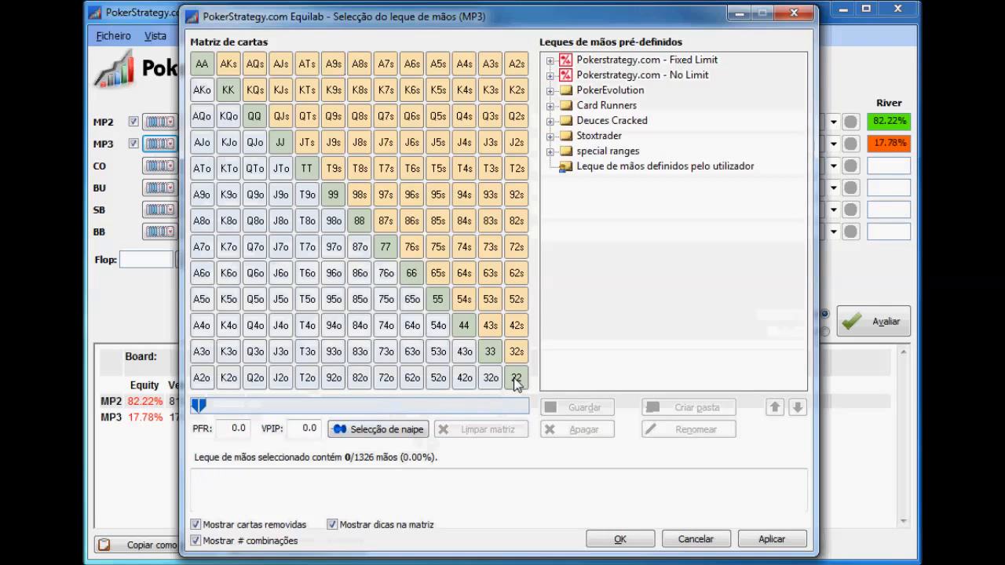
left_click_drag(196, 404, 250, 402)
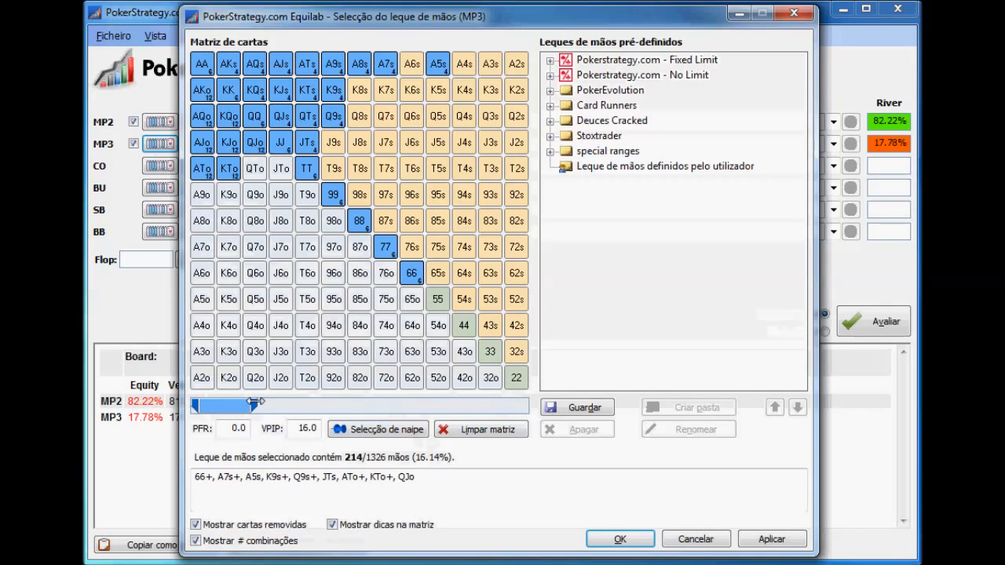
left_click(612, 538)
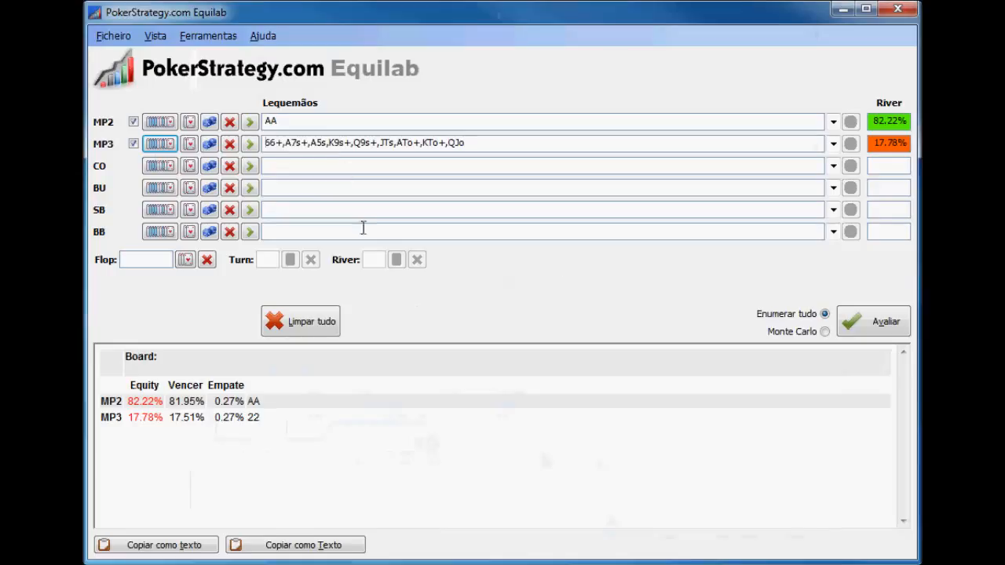
left_click(858, 319)
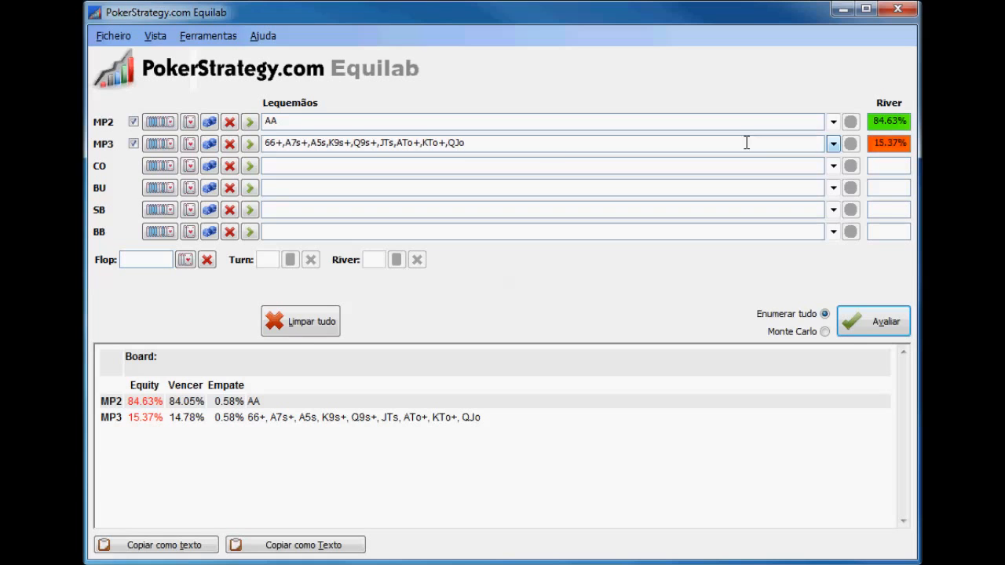
Change MP2's hand range from AA to AKs and evaluate it against MP3's range
left_click(159, 123)
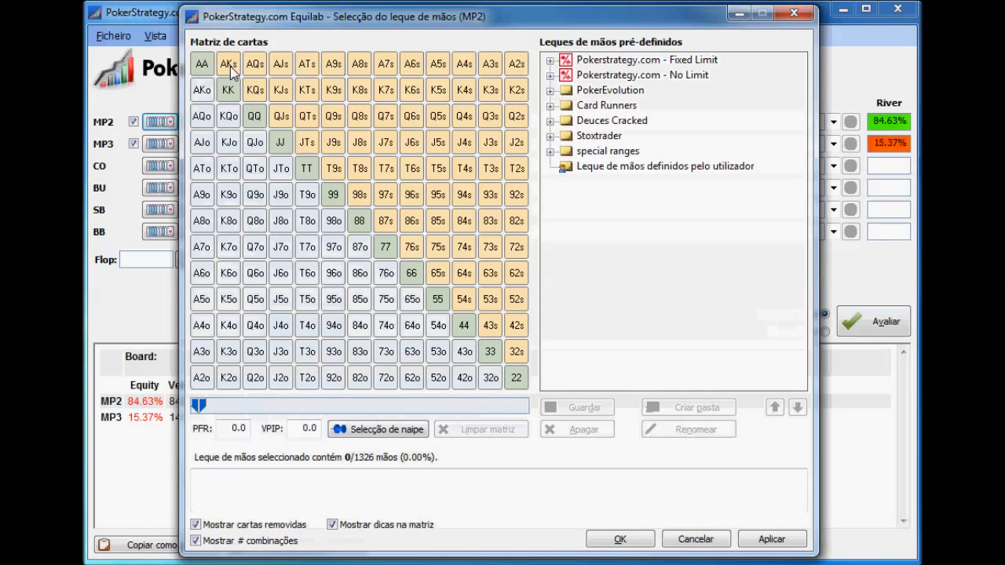
left_click(229, 69)
left_click(620, 540)
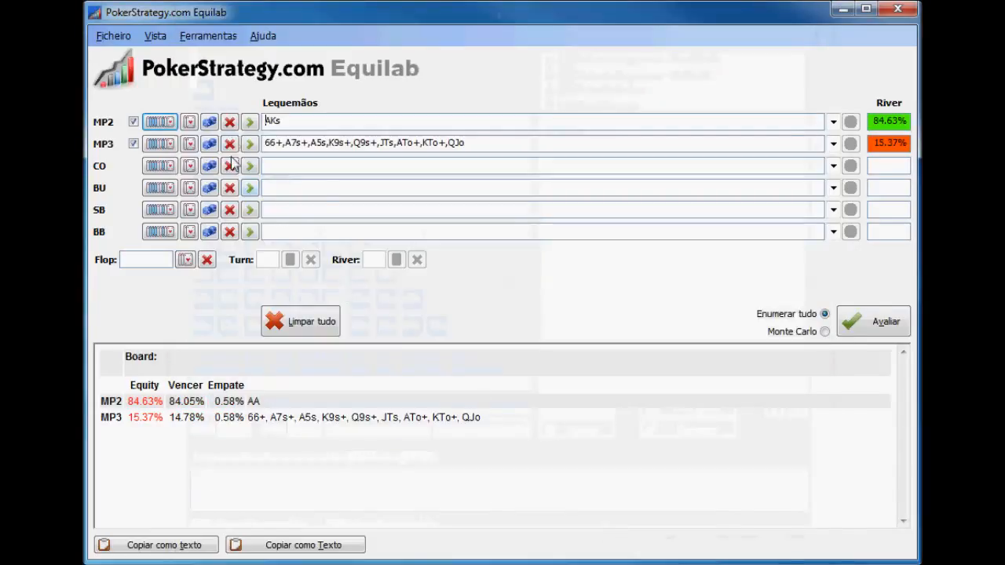
left_click(874, 326)
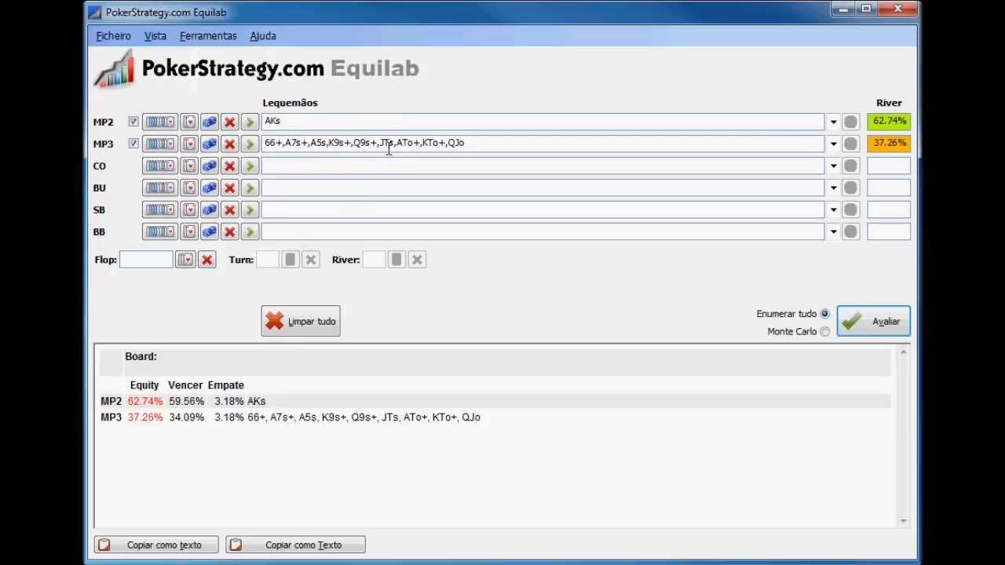
Clear all hand ranges and the calculated results
left_click(315, 330)
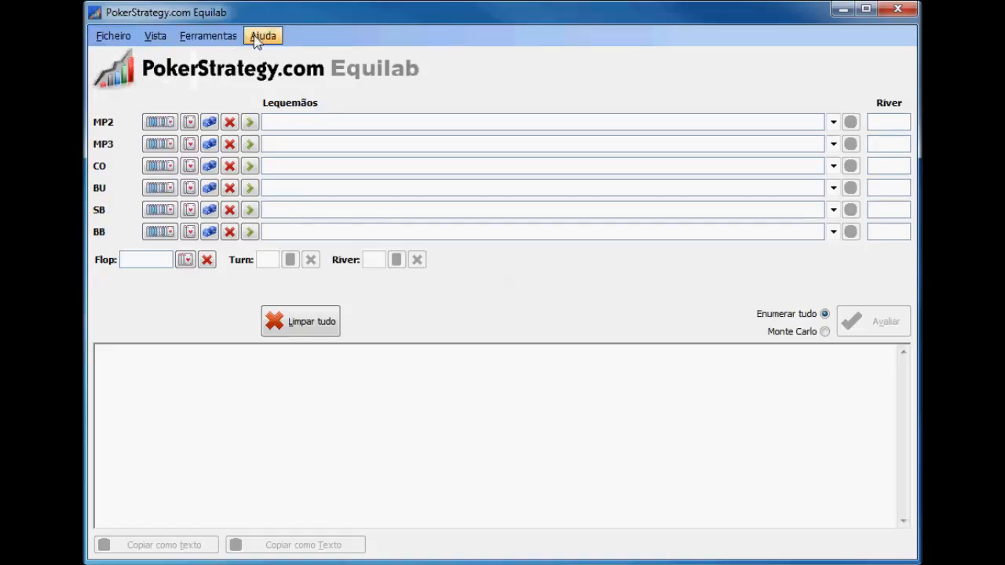
left_click(115, 38)
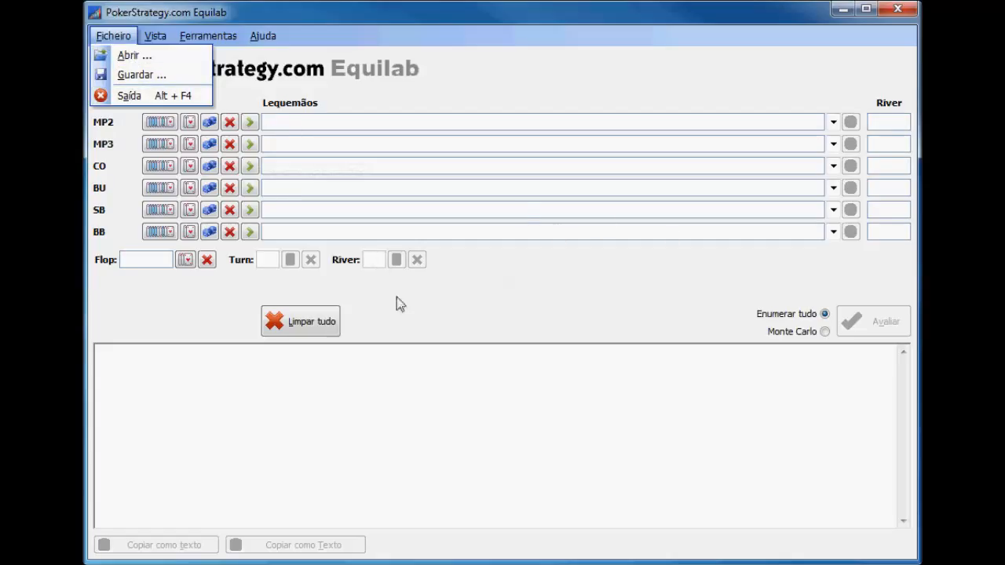
left_click(505, 271)
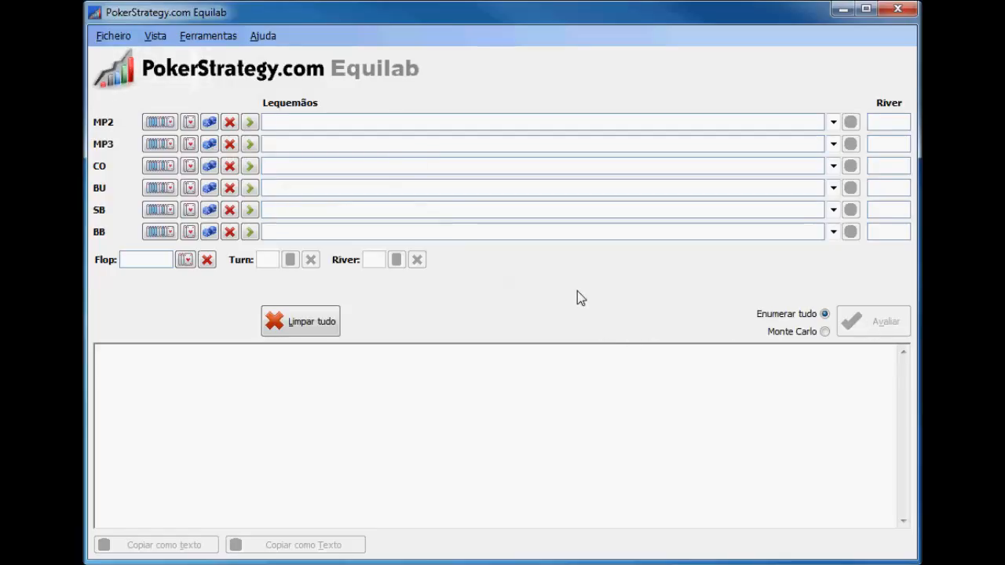
Hide the results area, show it again and extend the window downwards to enlarge it
left_click(157, 41)
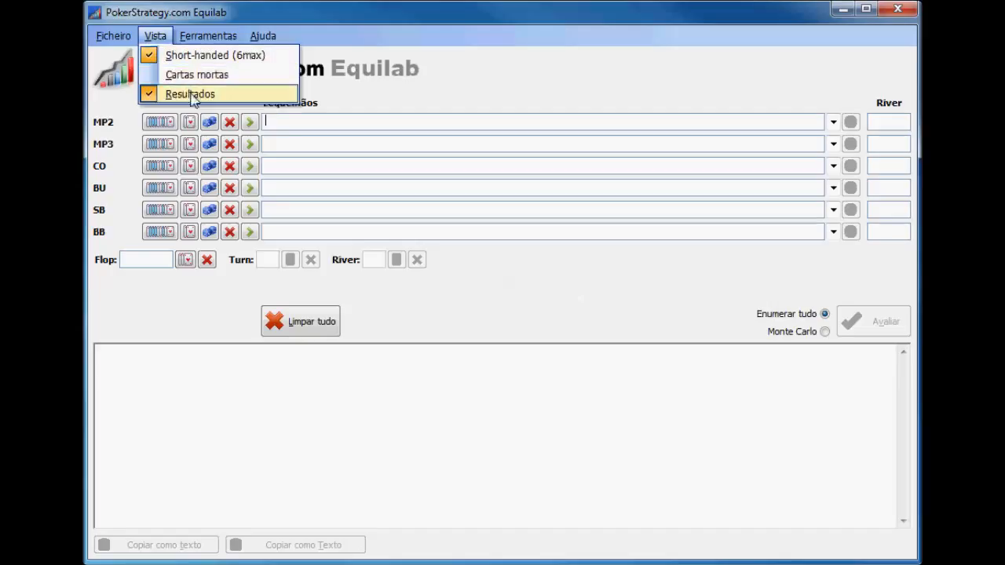
left_click(149, 95)
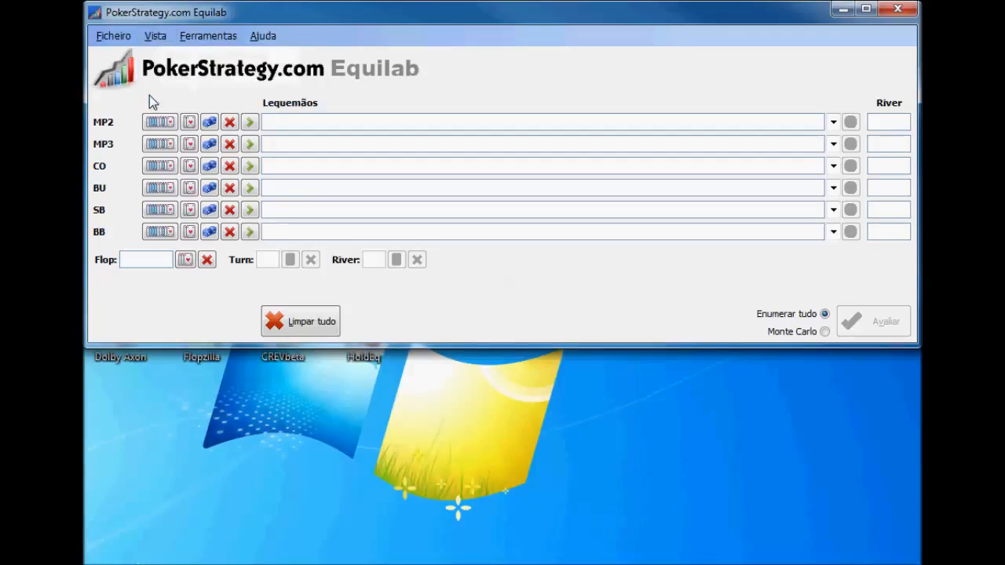
left_click(156, 35)
left_click(165, 94)
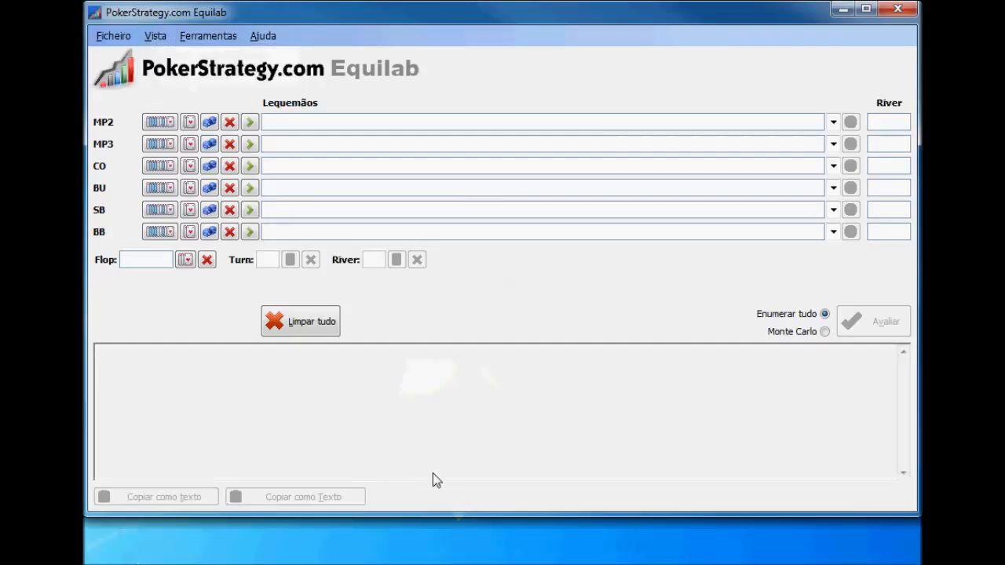
left_click_drag(460, 514, 461, 557)
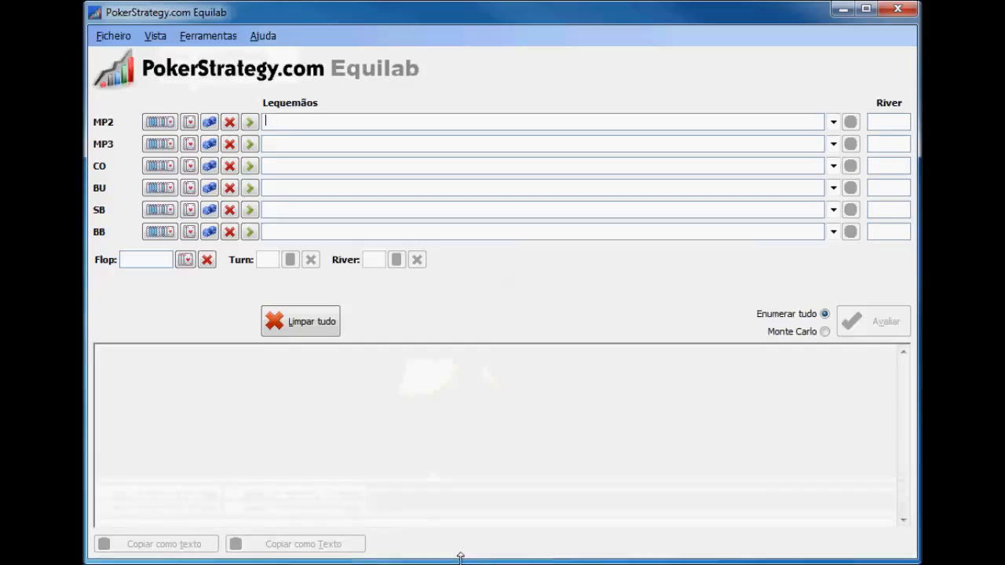
Turn off the Short-handed (6max) view to show the full-table positions, and turn it back on
left_click(156, 35)
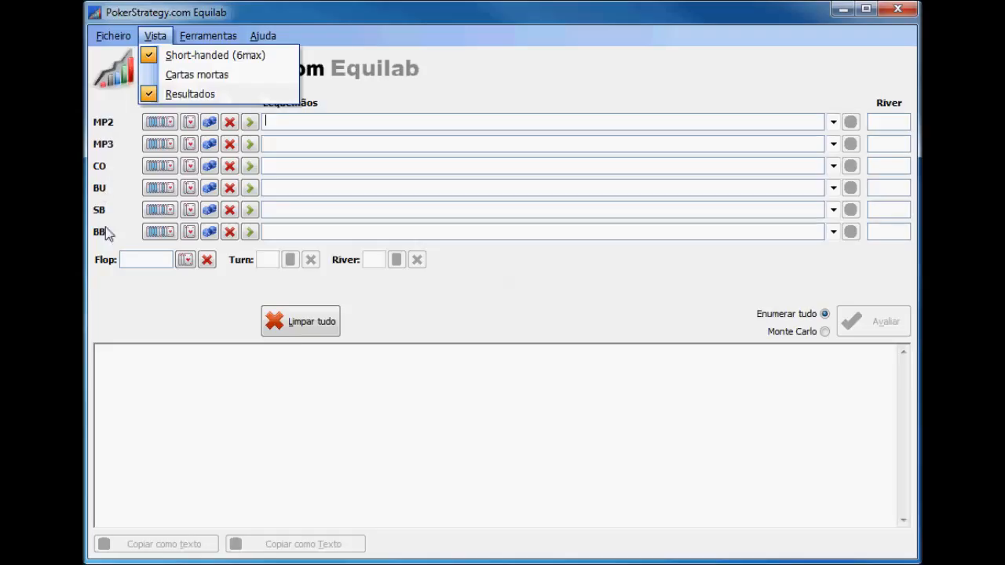
left_click(155, 57)
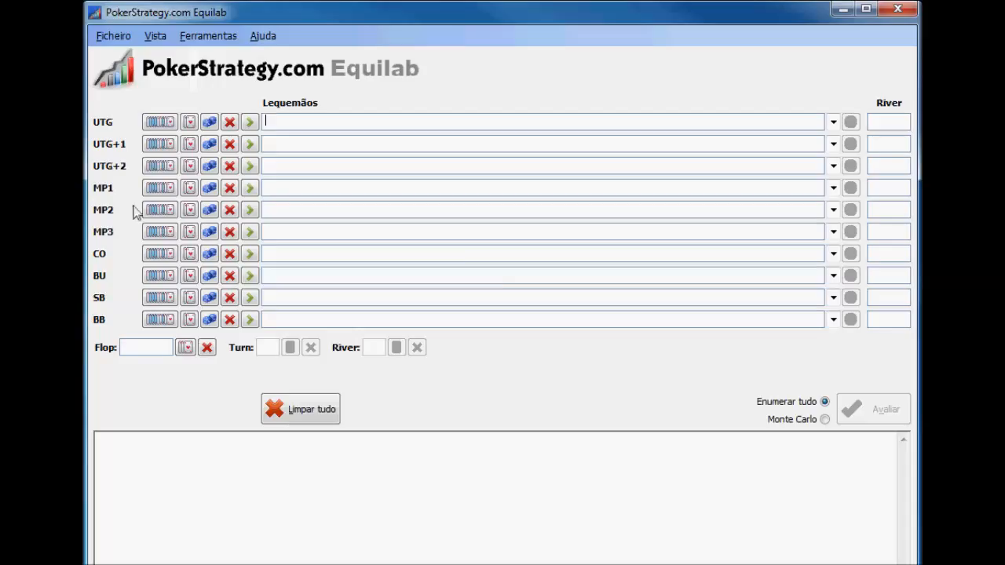
left_click(155, 36)
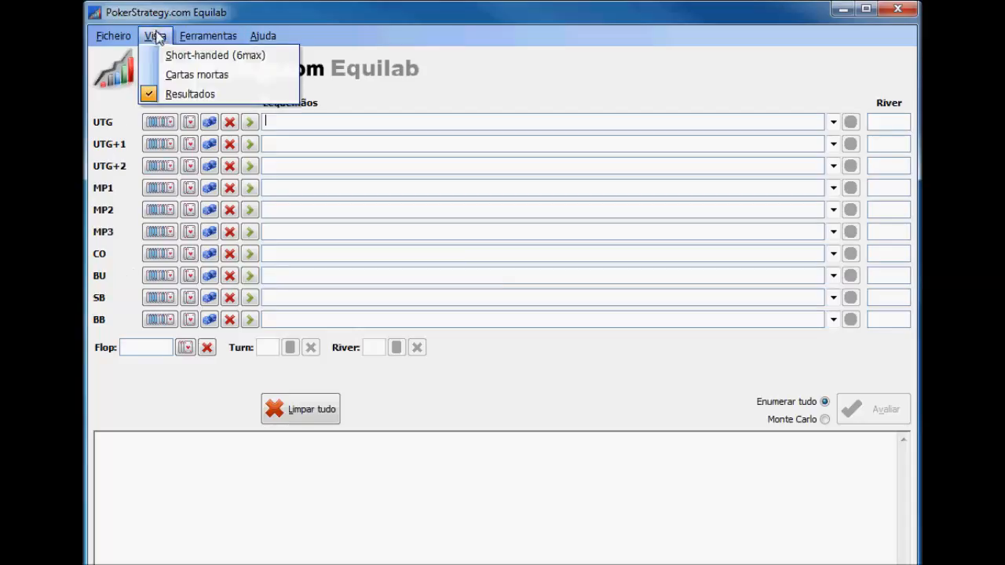
left_click(186, 58)
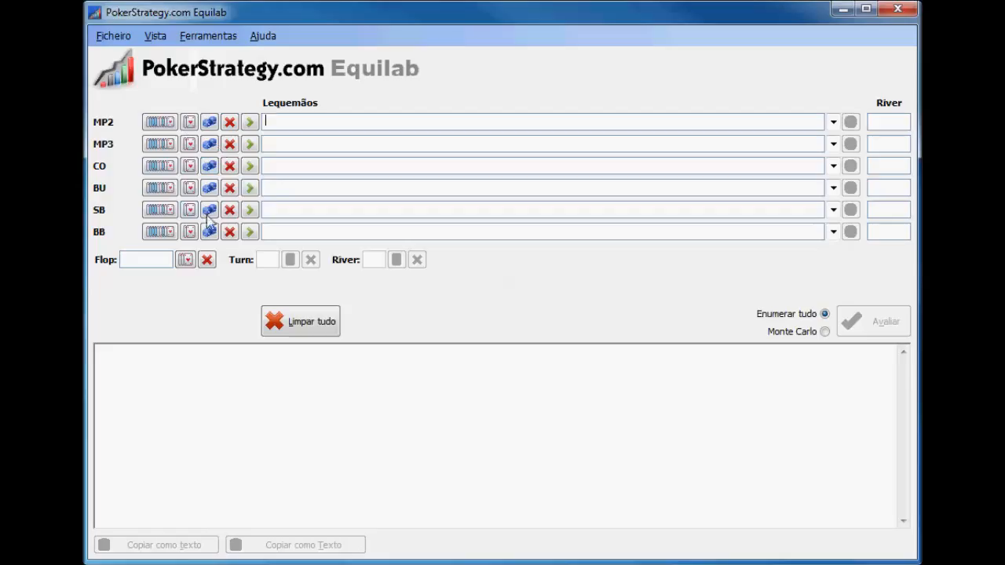
Show the dead cards field, look at its card selection without choosing any card, and hide the field again
left_click(156, 36)
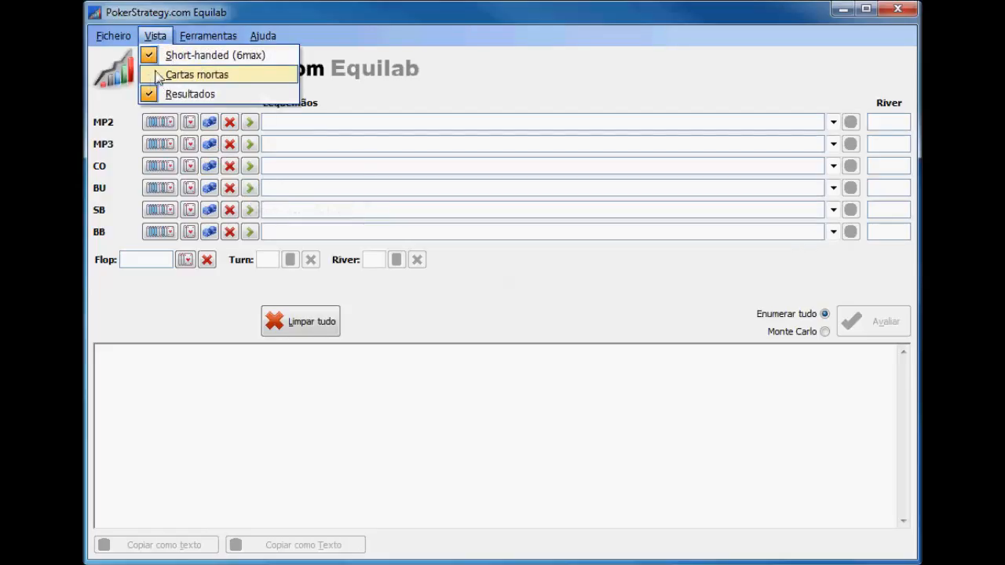
left_click(176, 76)
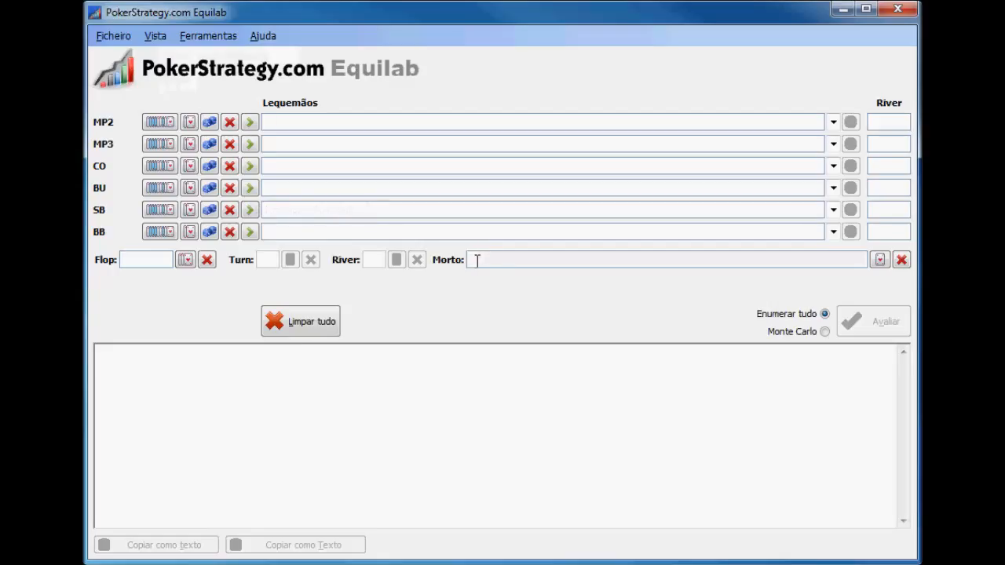
left_click(879, 260)
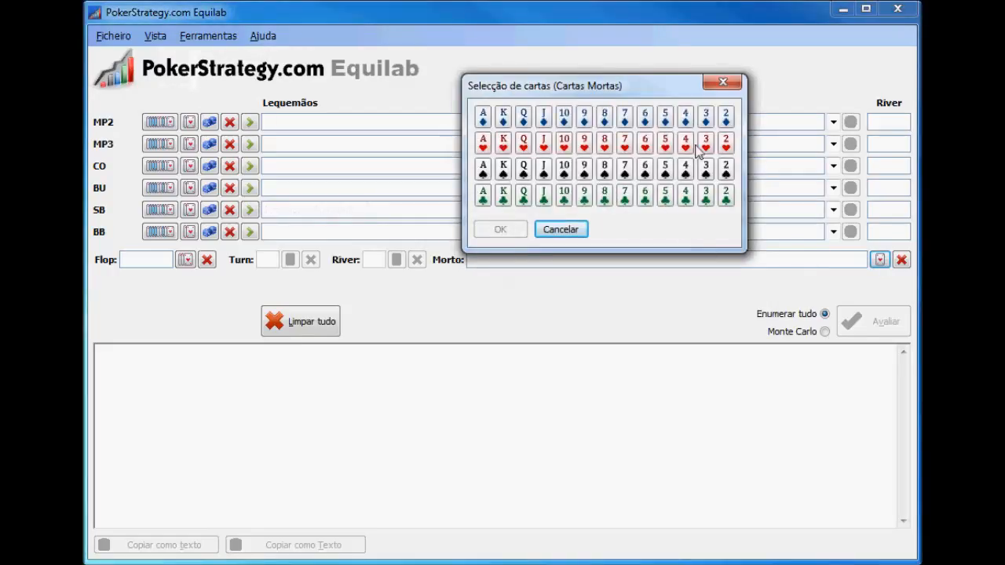
left_click(572, 233)
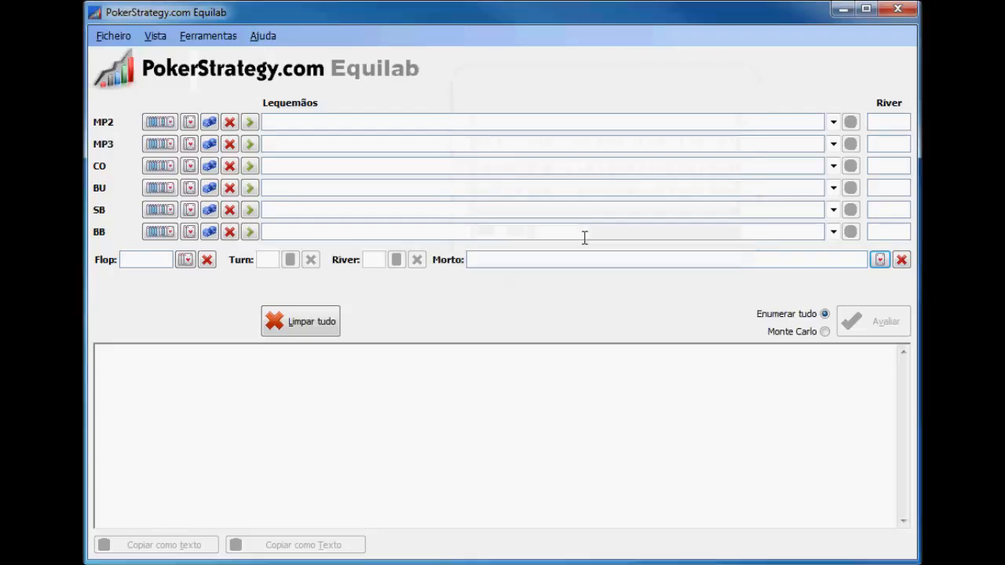
left_click(155, 36)
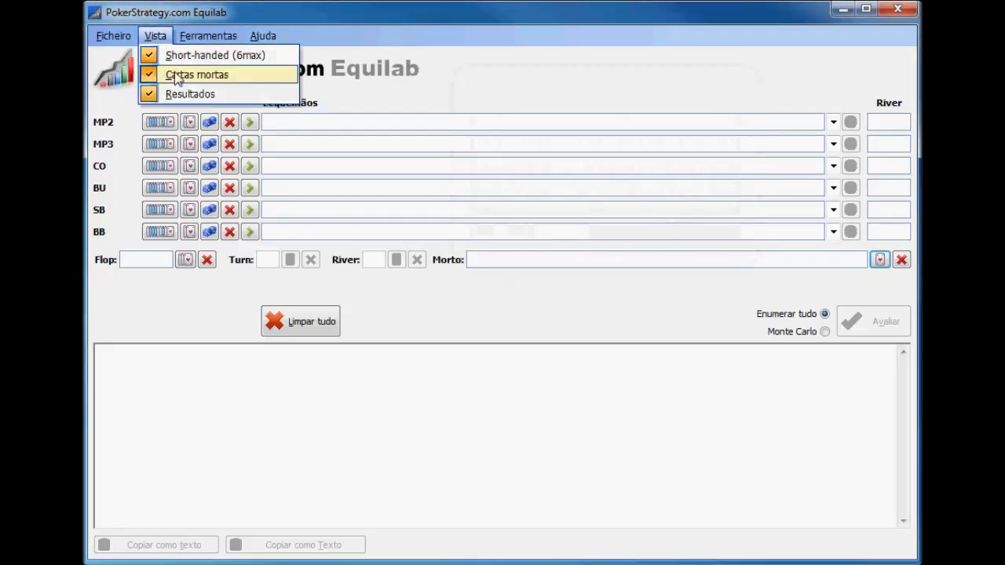
left_click(175, 74)
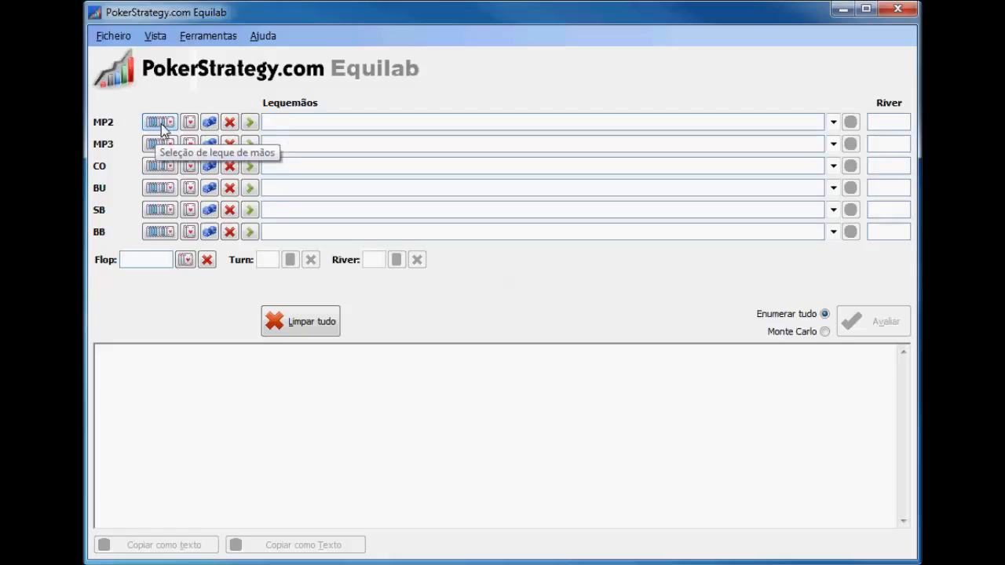
Assign the range 77+, A2s+, K8s+, A6o+, KJo+ to MP2 by marking those hands in the card matrix
left_click(285, 120)
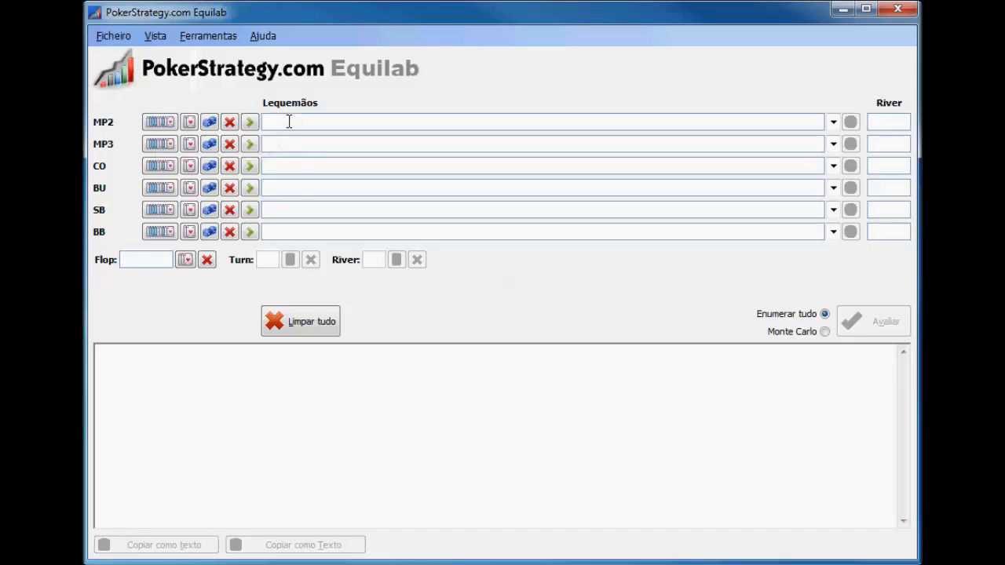
left_click(159, 126)
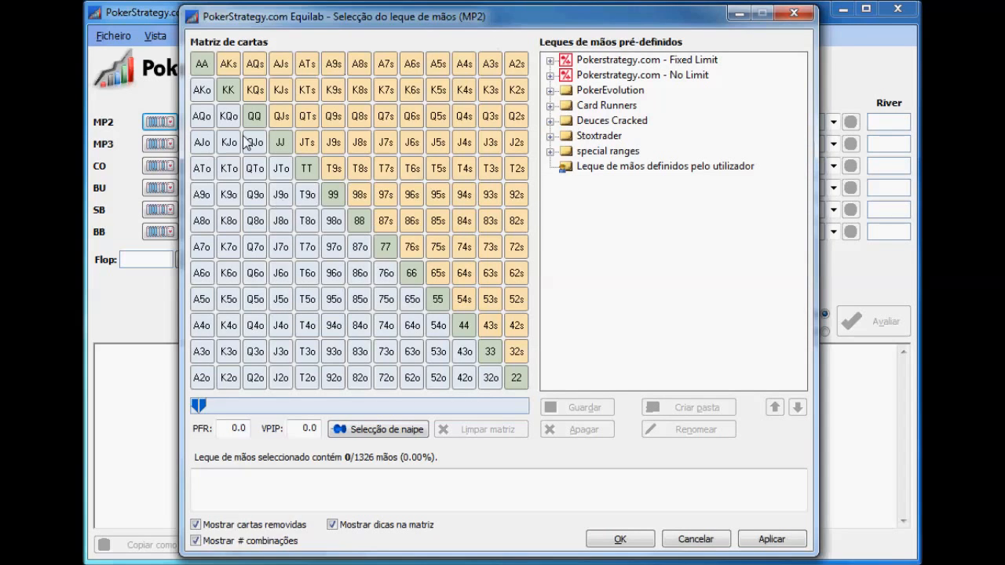
mouse_move(205, 68)
left_mouse_down()
mouse_move(399, 74)
mouse_move(412, 93)
mouse_move(314, 90)
mouse_move(412, 94)
mouse_move(387, 93)
left_mouse_up()
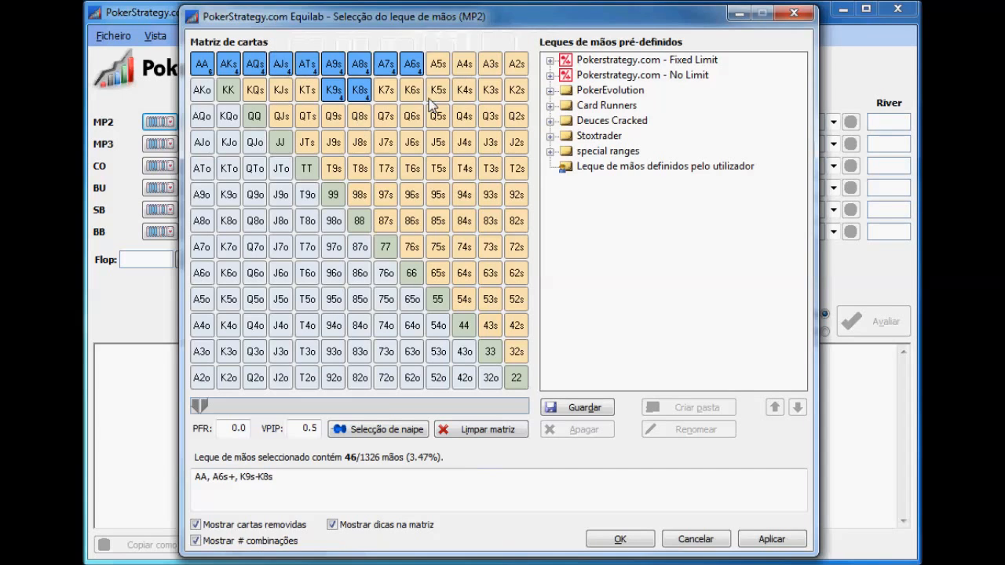
left_click_drag(440, 75, 516, 67)
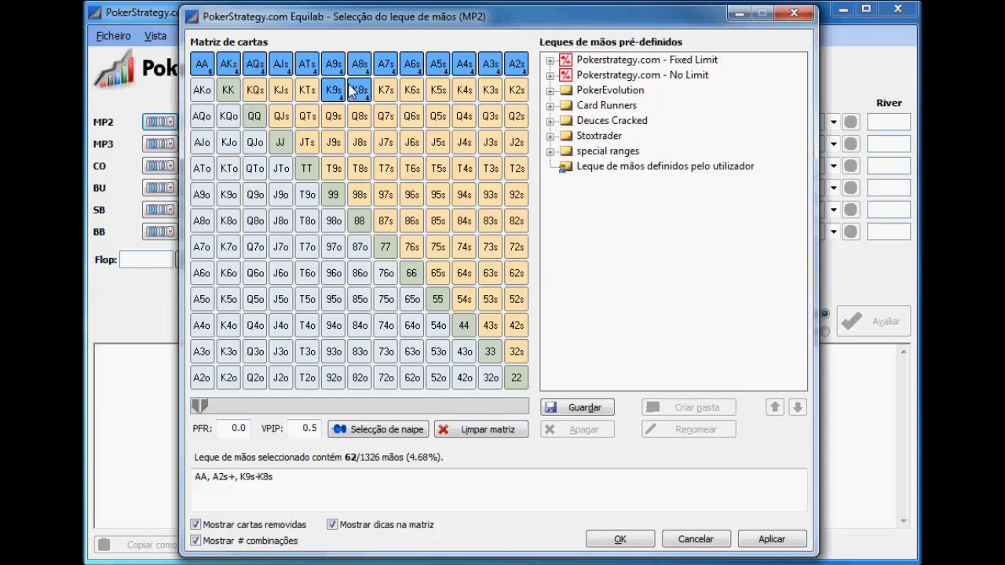
left_click(307, 90)
mouse_move(307, 90)
left_mouse_down()
mouse_move(235, 96)
mouse_move(202, 124)
mouse_move(203, 275)
mouse_move(203, 235)
mouse_move(263, 154)
mouse_move(228, 126)
mouse_move(236, 142)
mouse_move(281, 146)
mouse_move(385, 250)
left_mouse_up()
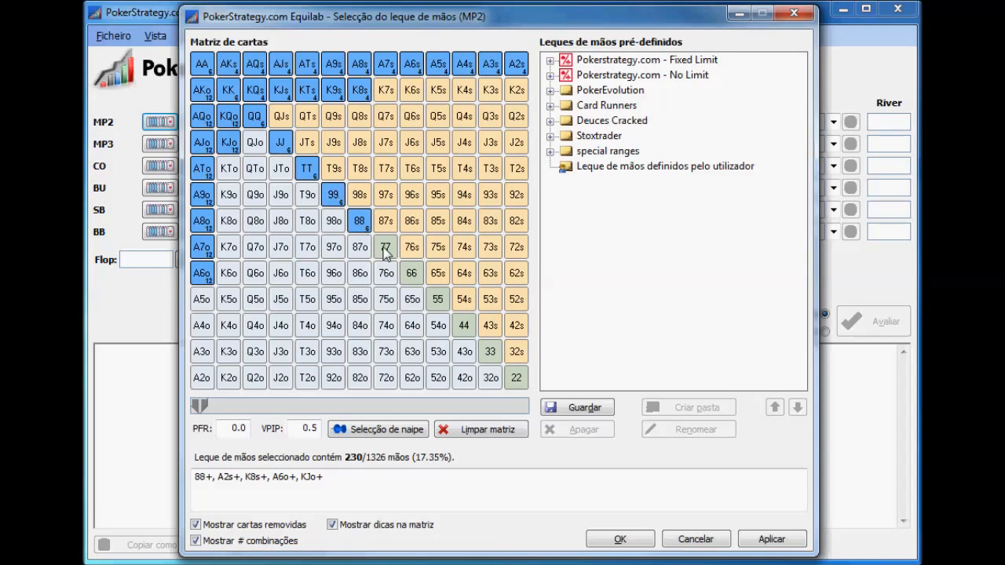
left_click(630, 545)
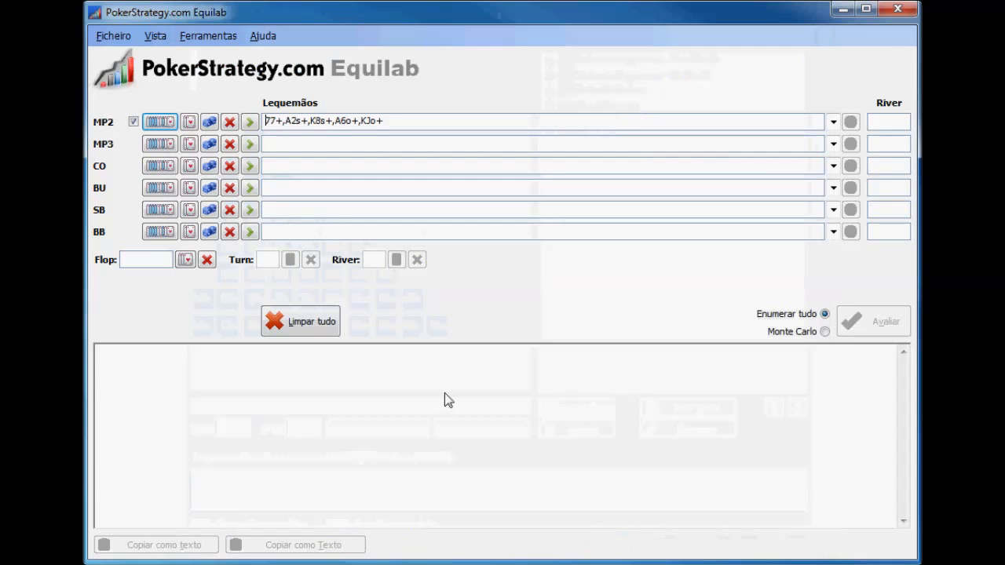
Assign AJo to MP3 and calculate its equity against the MP2 range
left_click(161, 143)
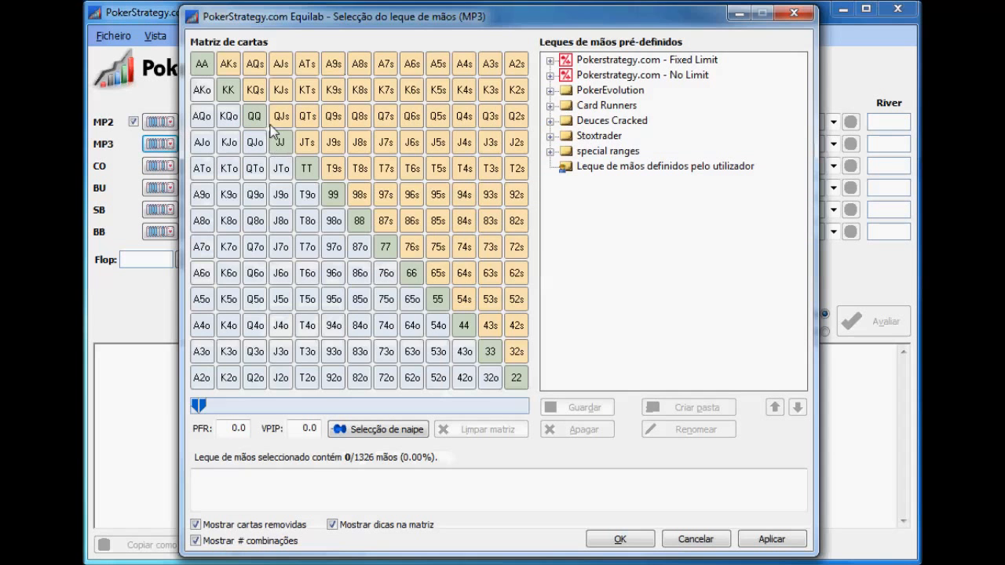
left_click(203, 148)
left_click(621, 539)
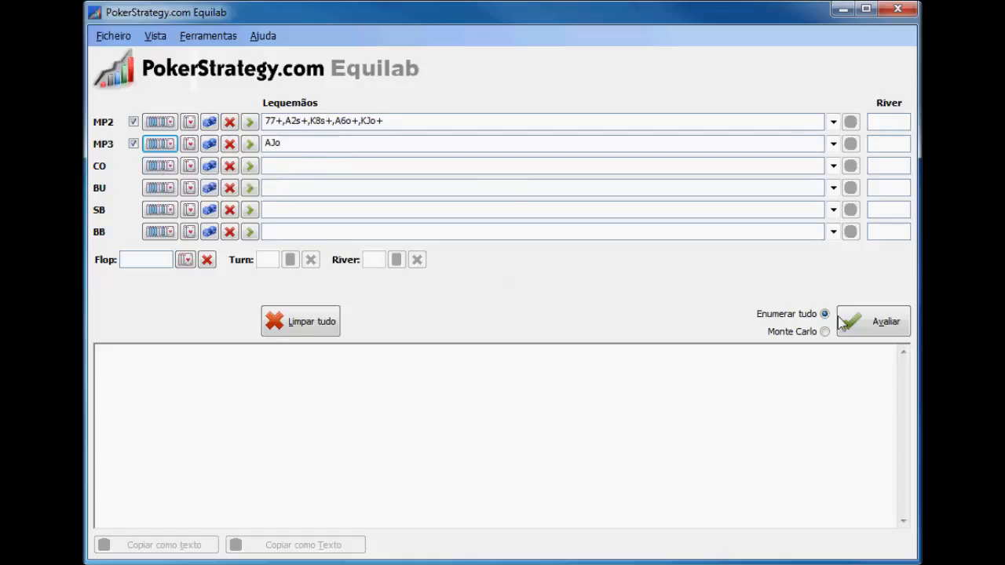
left_click(879, 320)
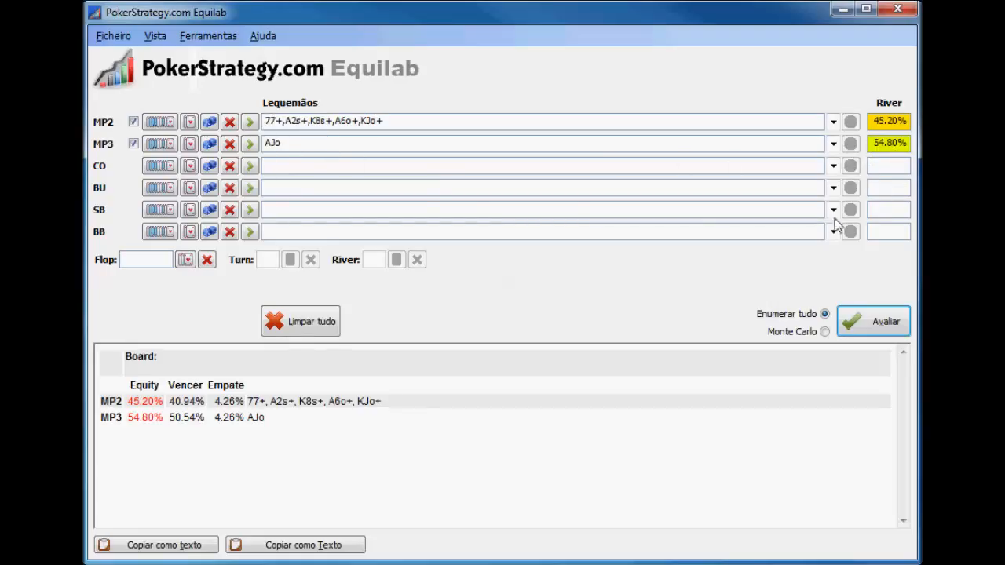
Replace the MP3 hand with KTo and recalculate the equities
left_click(163, 145)
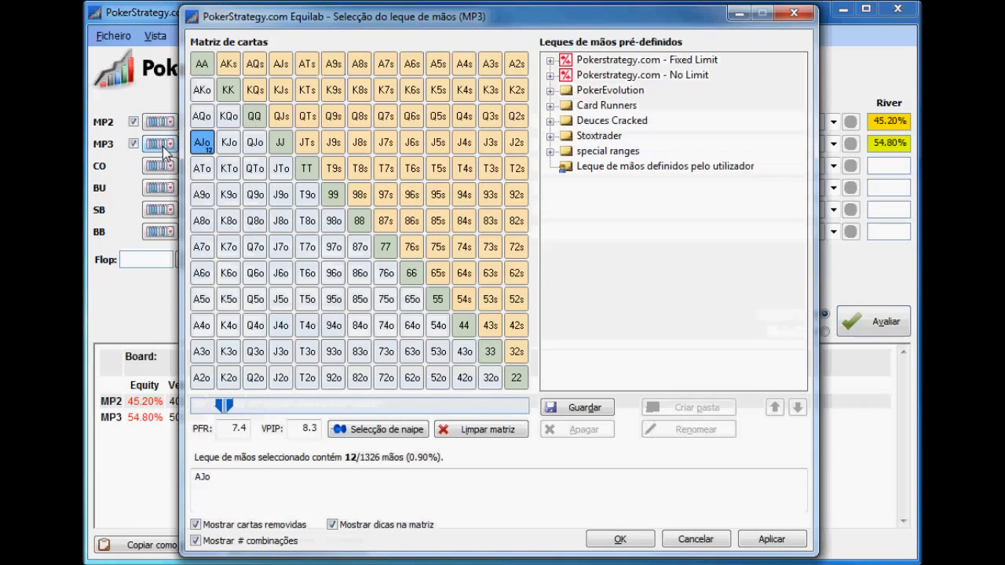
left_click(203, 144)
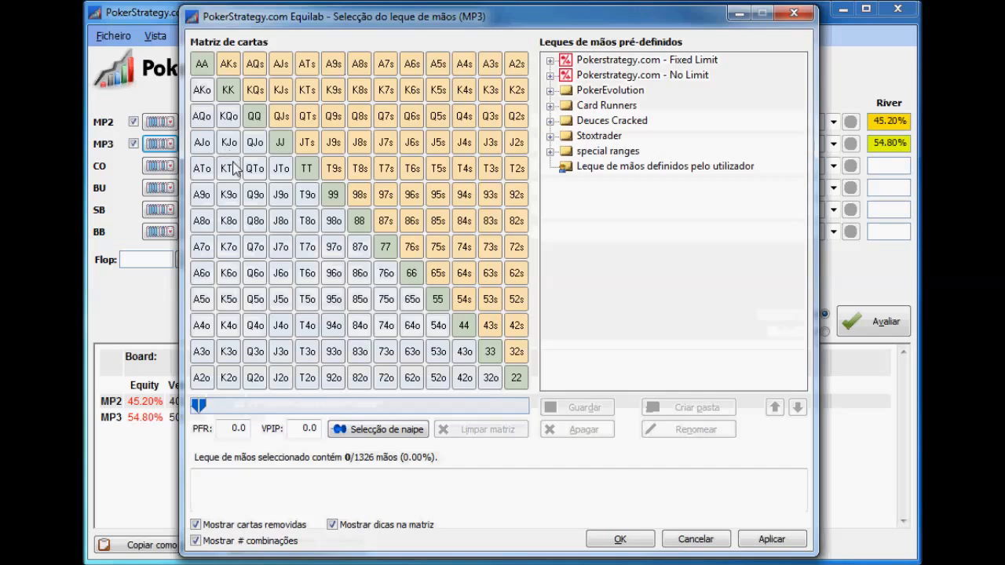
left_click(230, 171)
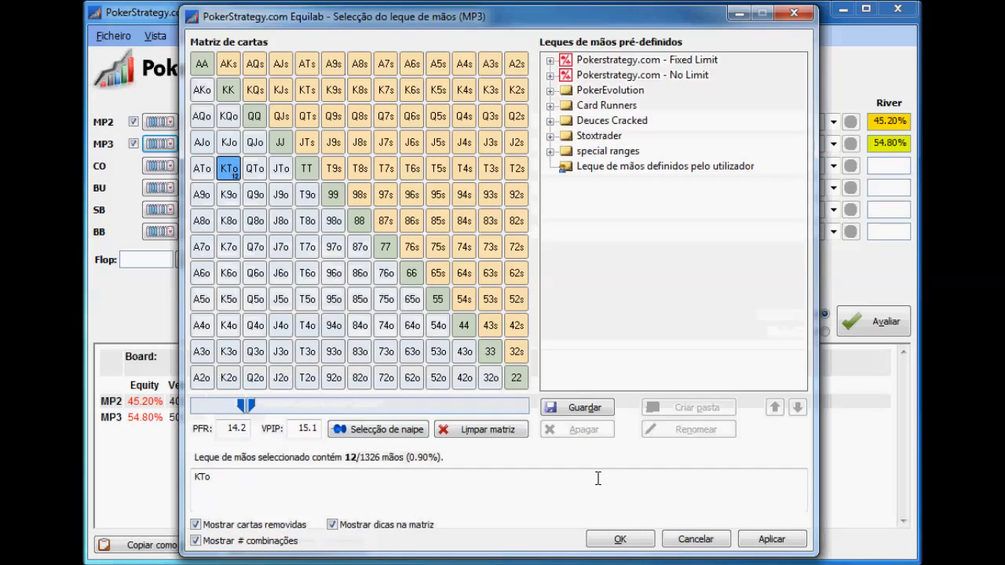
left_click(620, 540)
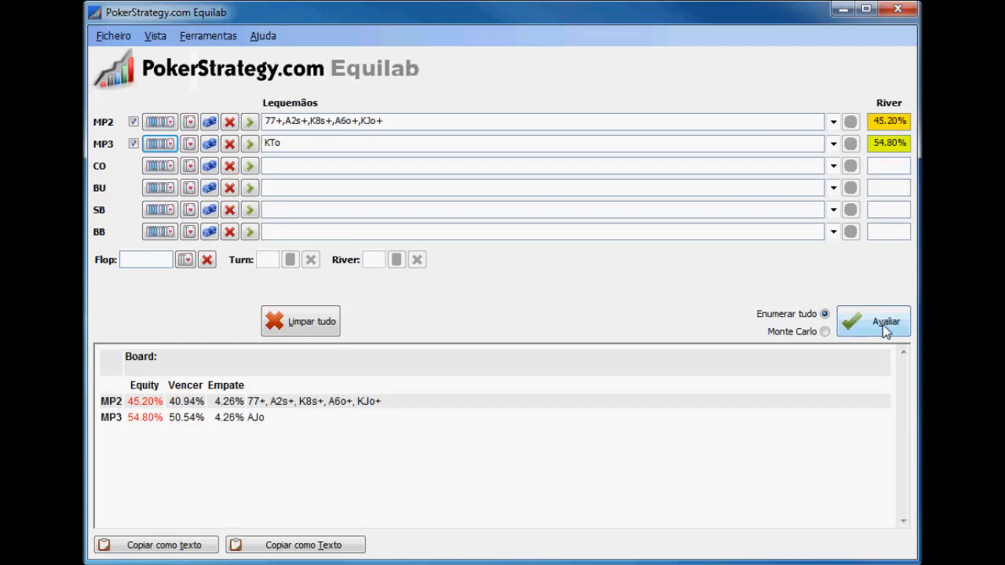
left_click(883, 324)
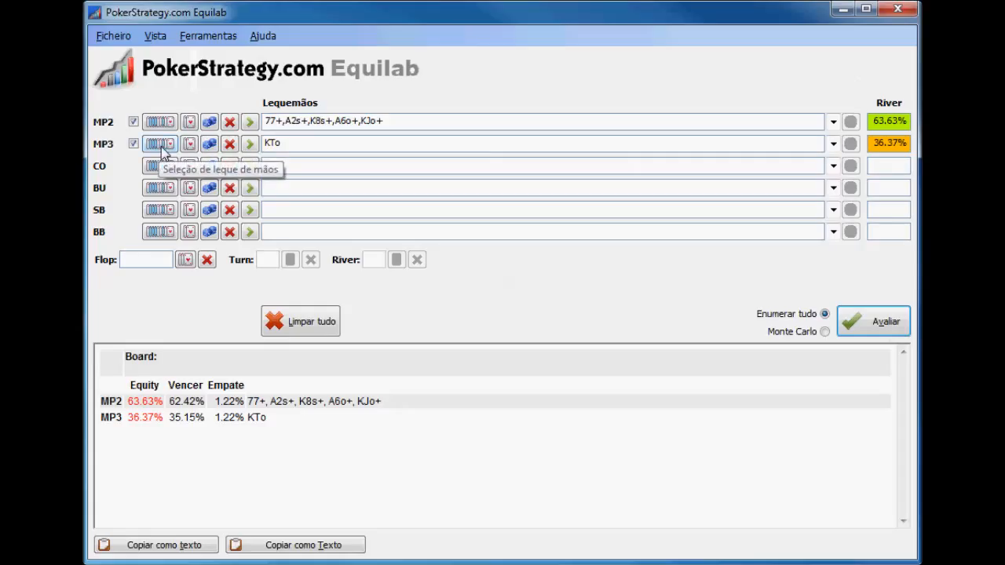
Clear all ranges and results, and set the VPIP to 40 in the MP2 range selection
left_click(306, 321)
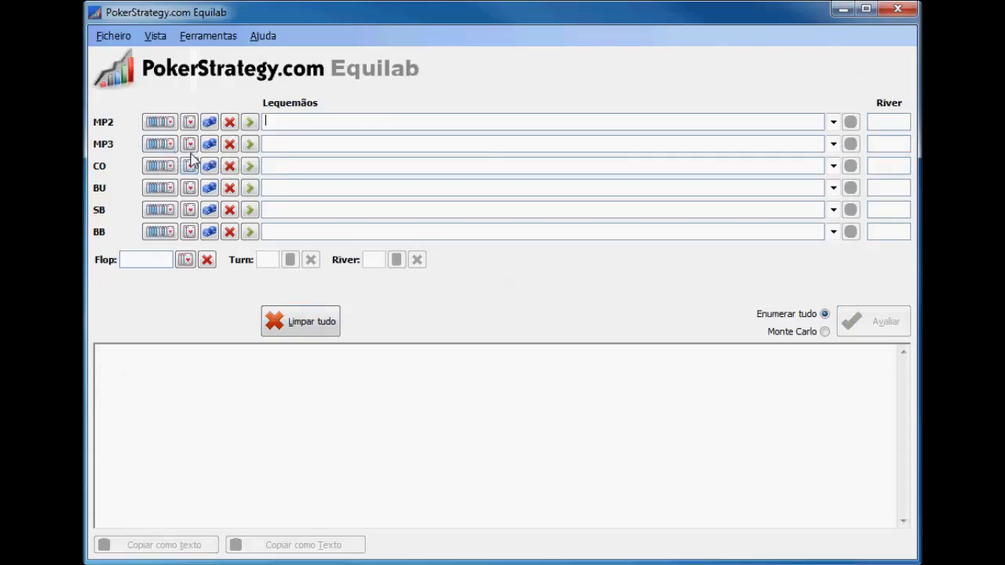
left_click(160, 122)
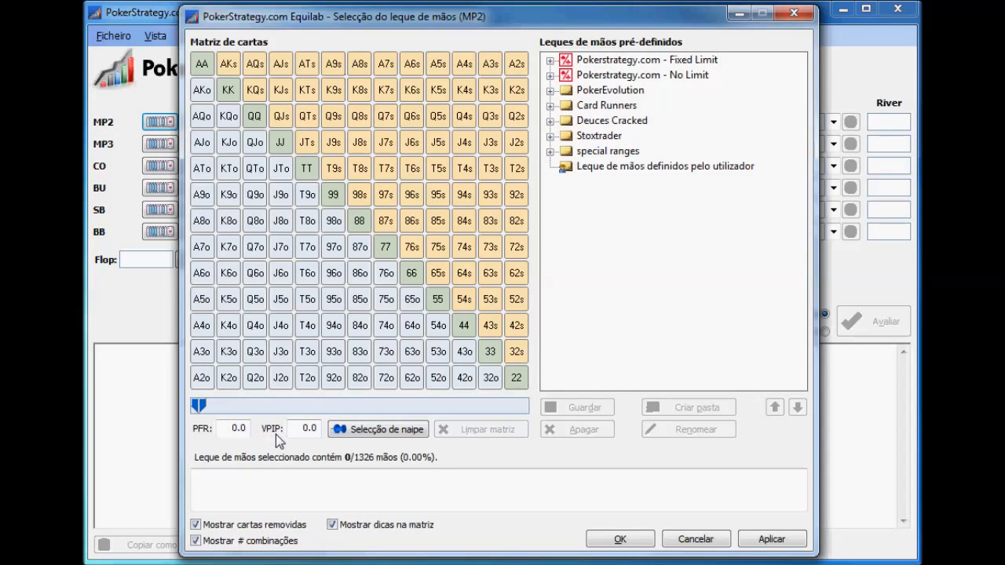
left_click(304, 431)
type("40")
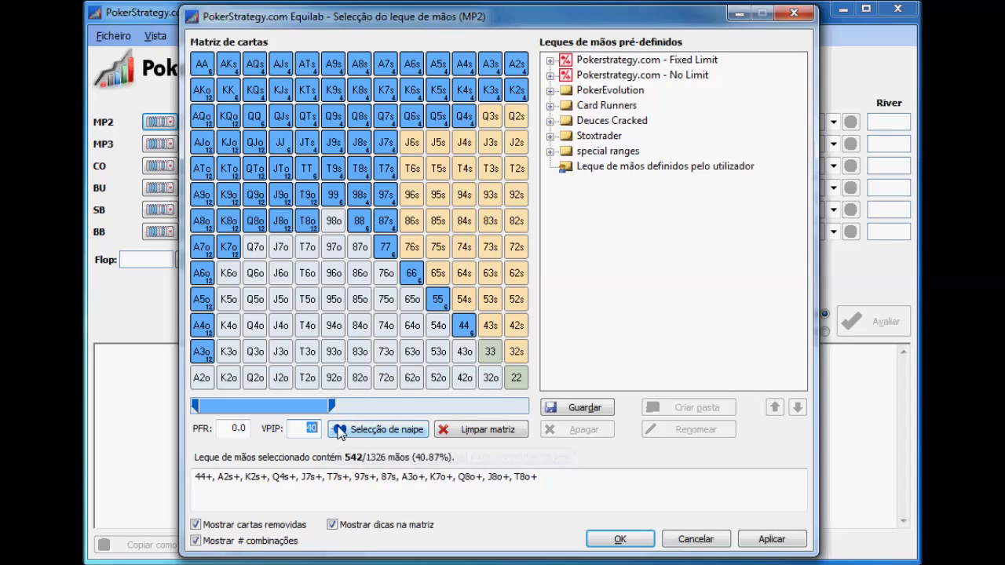
Try VPIP values of 50, 80, 10 and 60 for the MP2 range, and set it back to 40
type("50")
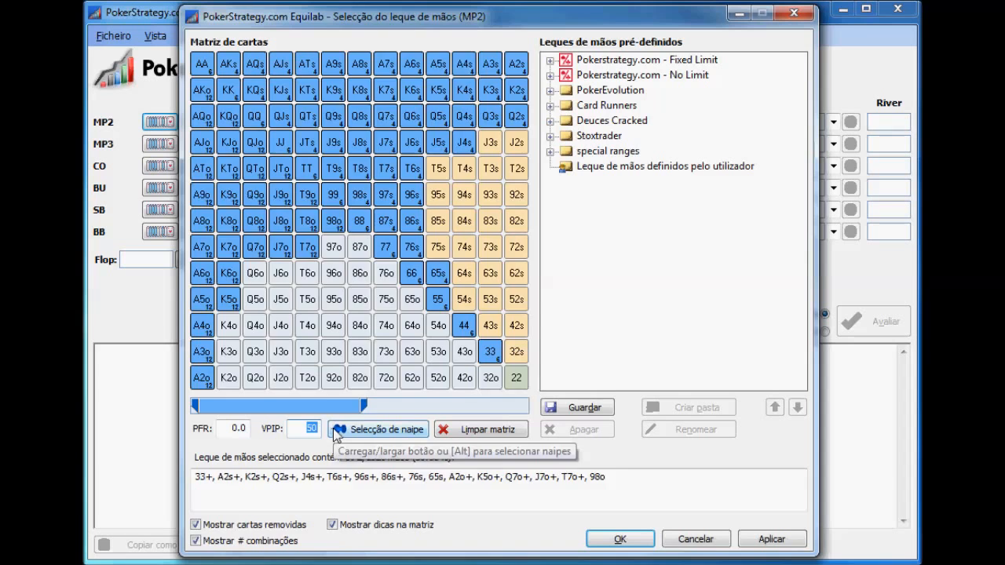
type("80")
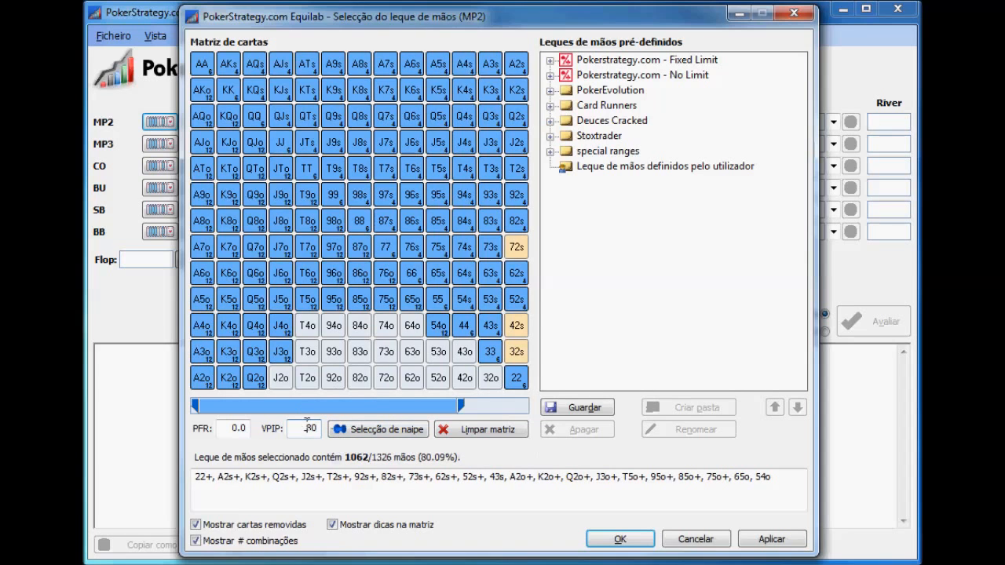
type("10")
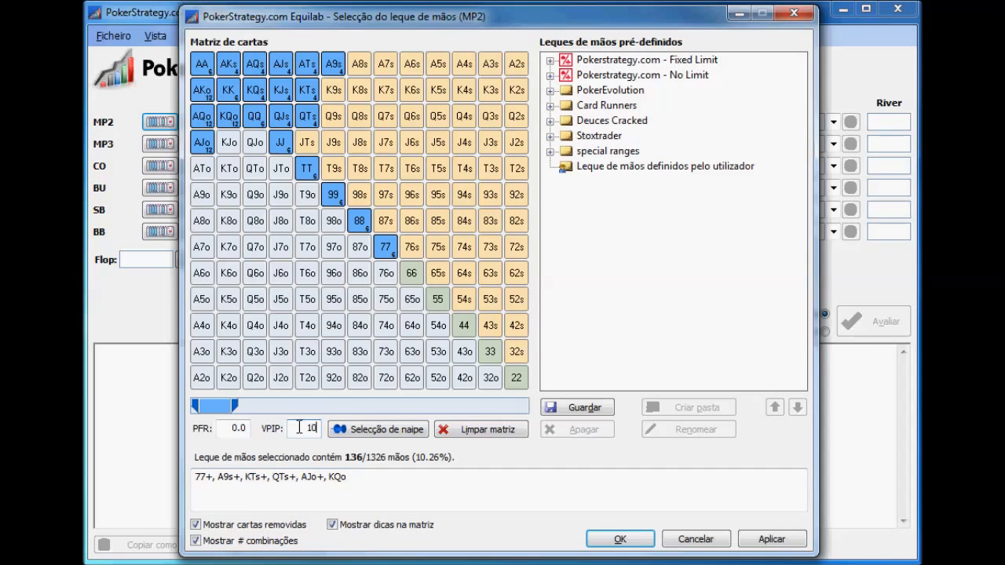
type("60")
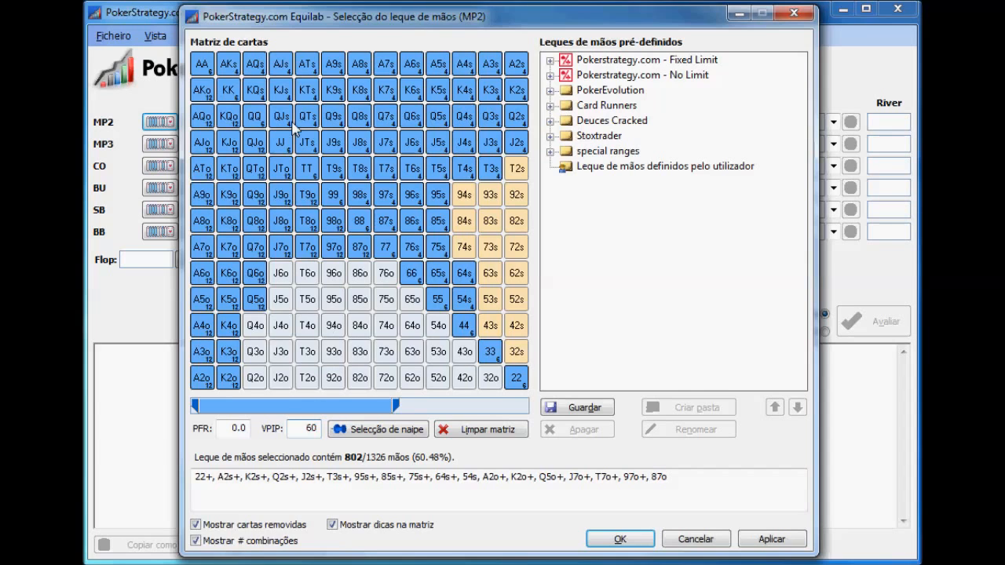
type("40")
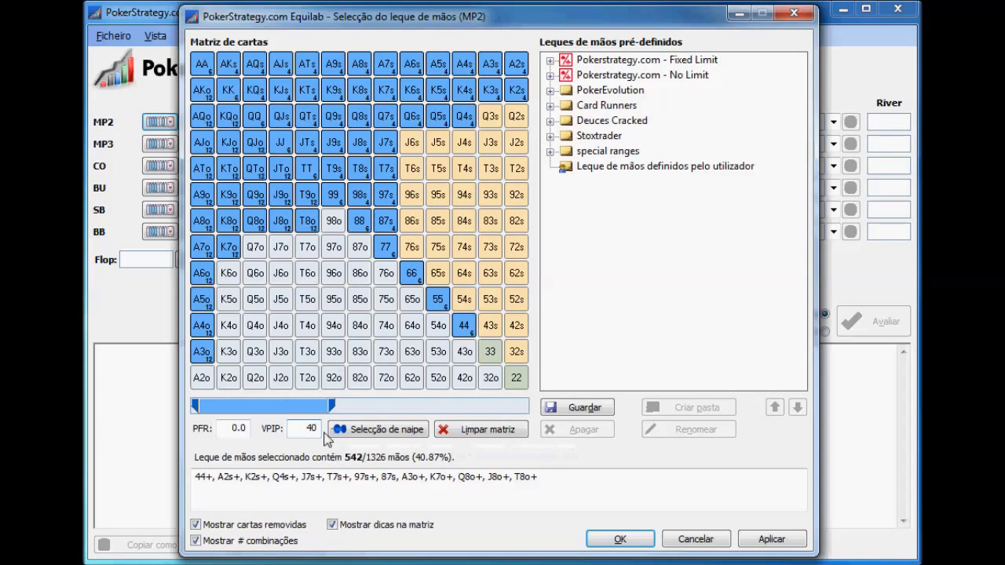
Add 22, 33 and A2o to the MP2 range and remove Q4s and K2s
left_click(516, 380)
left_click(491, 350)
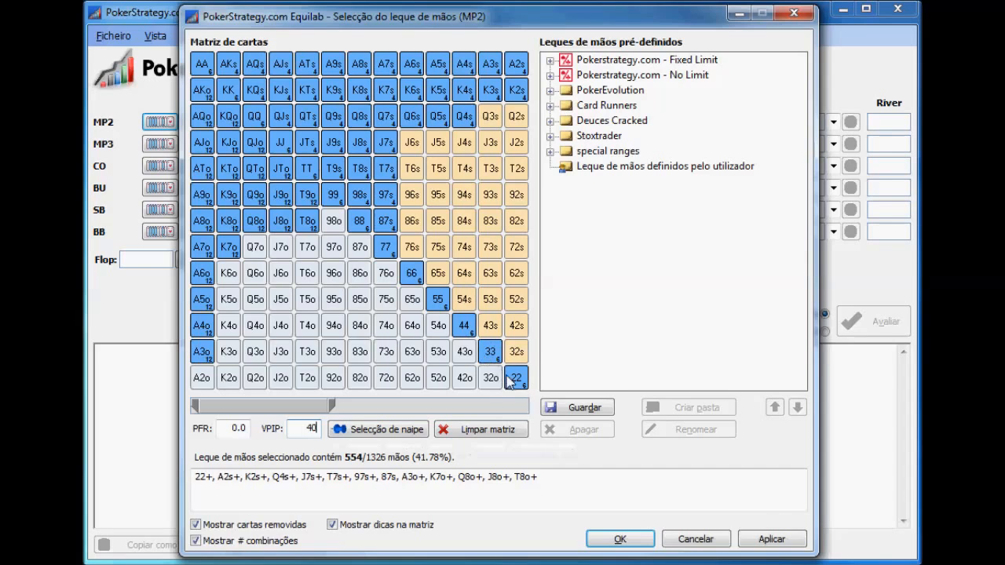
left_click(202, 379)
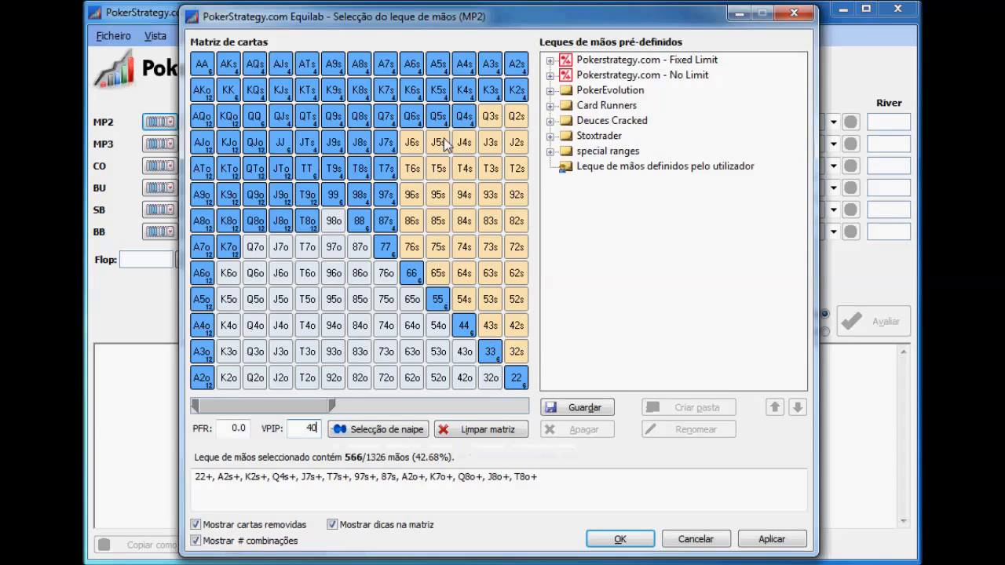
left_click(464, 117)
left_click(516, 90)
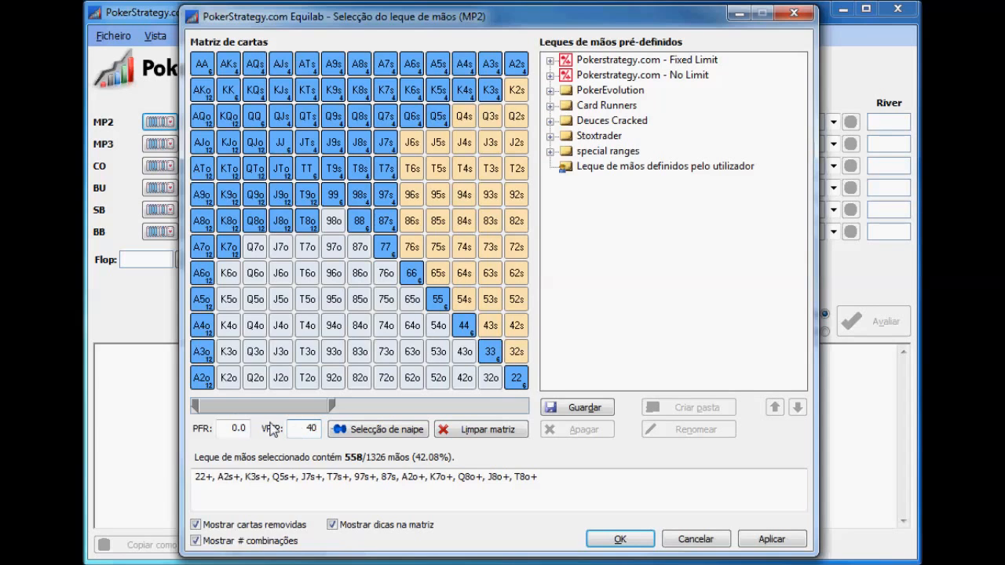
Raise the lower bound of the MP2 range slider to a PFR of 1.8, excluding the strongest pairs
left_click_drag(195, 405, 205, 406)
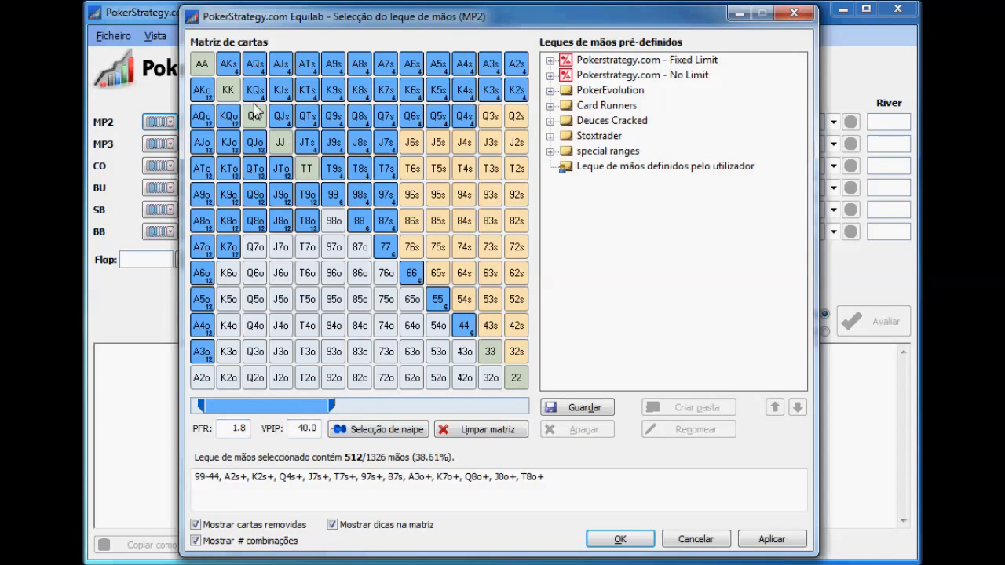
mouse_move(314, 176)
mouse_move(384, 200)
Examine the Pokerstrategy.com No Limit ranges of SH Open Raising Chart (ORC) - Standard for each position, and reload MP2
left_click(551, 75)
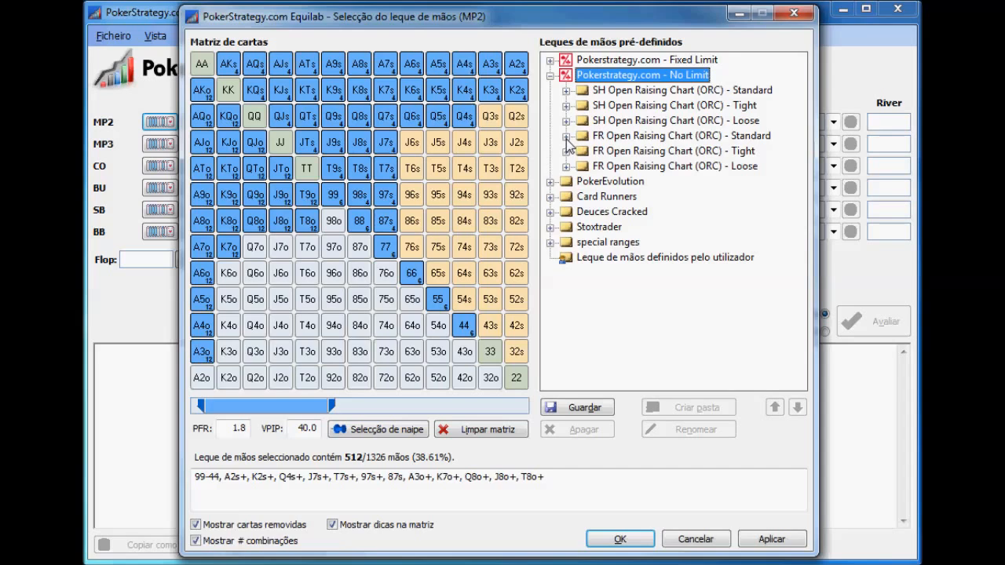
left_click(566, 91)
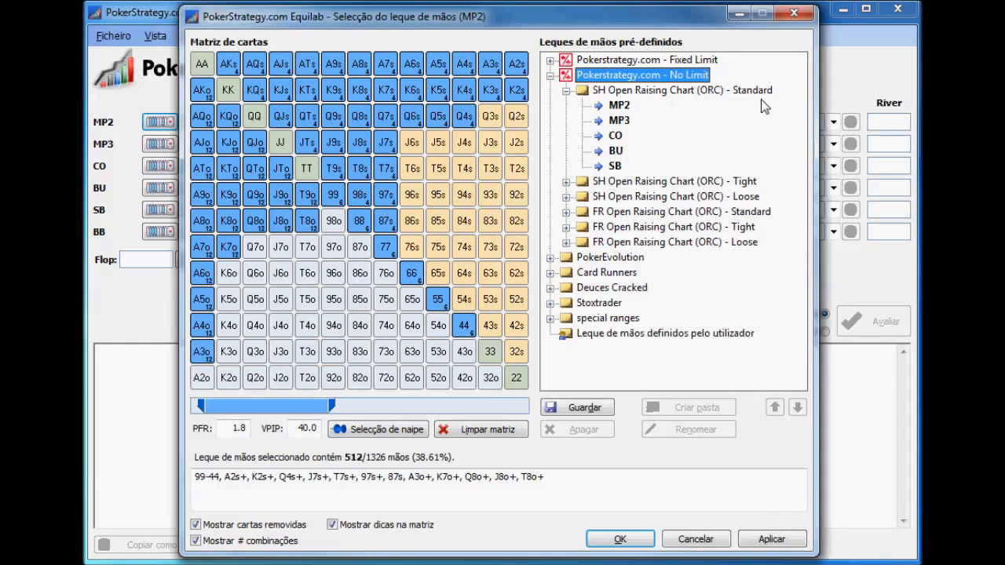
left_click(617, 106)
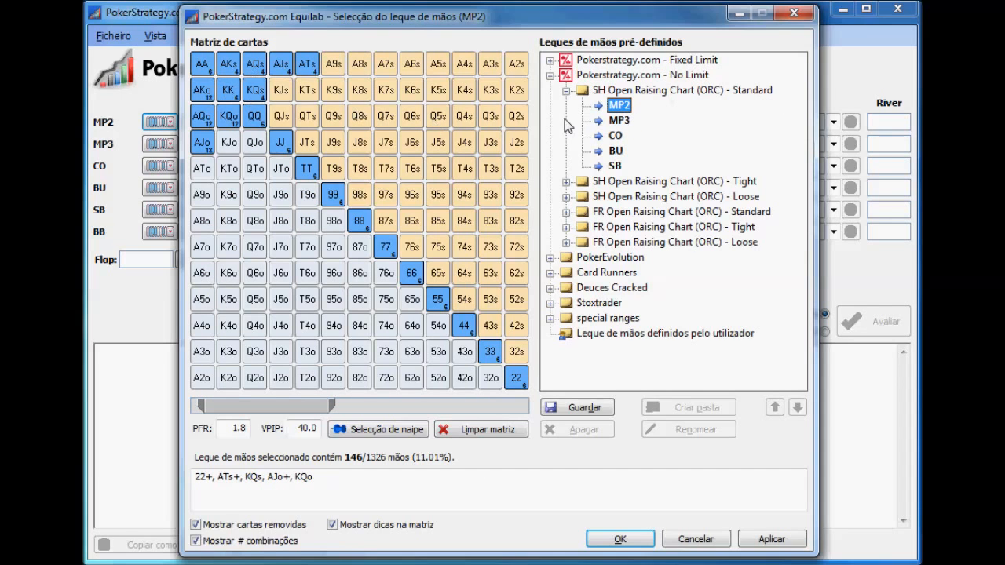
left_click(621, 121)
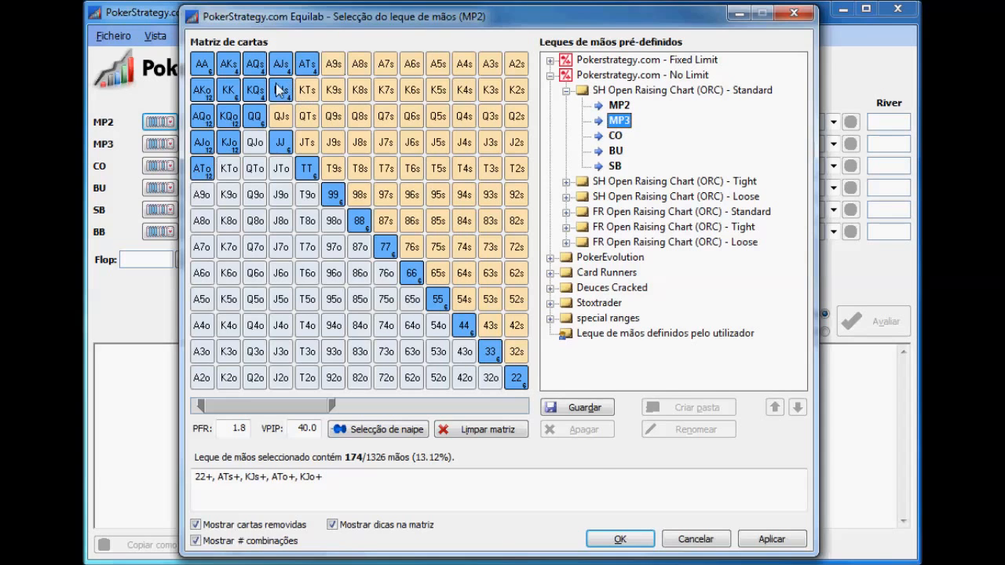
left_click(615, 137)
left_click(618, 153)
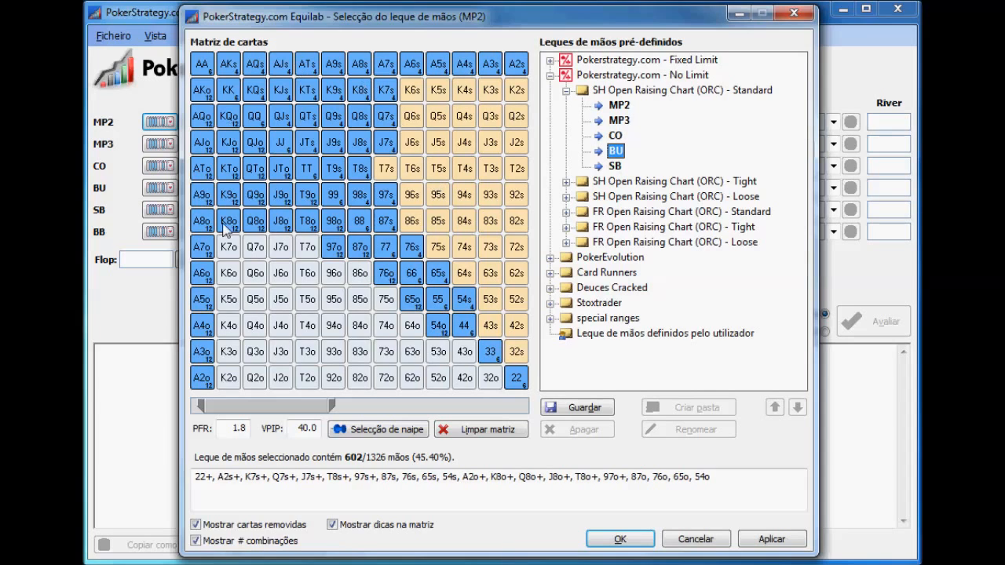
left_click(616, 168)
left_click(621, 153)
left_click(621, 108)
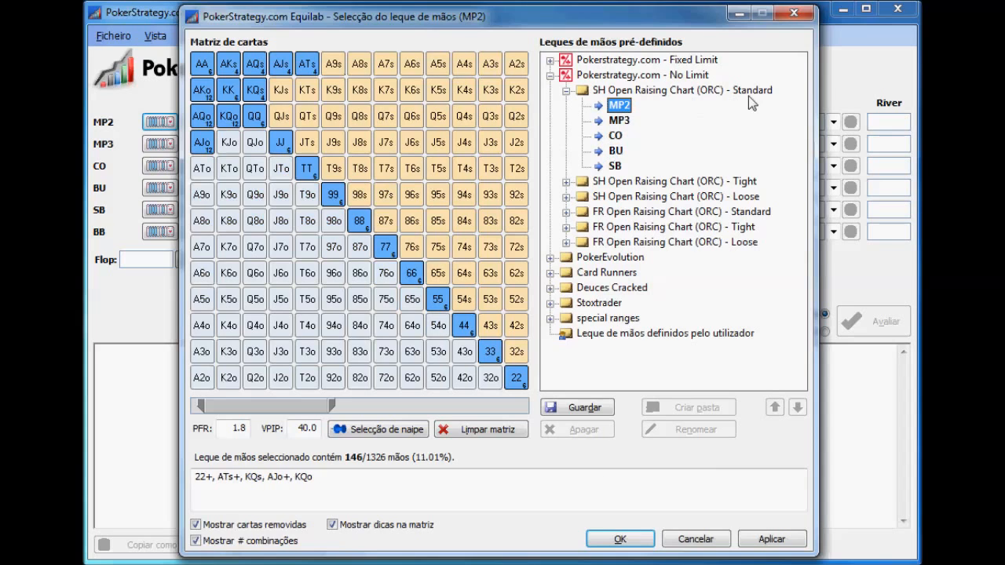
Collapse the Standard chart and load the MP2 range of SH Open Raising Chart (ORC) - Tight
left_click(567, 90)
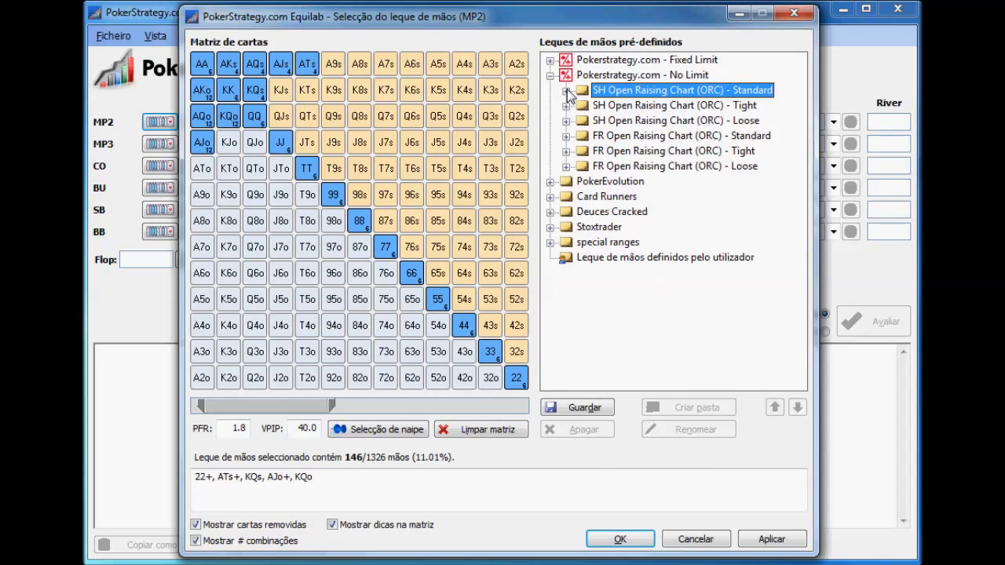
left_click(566, 106)
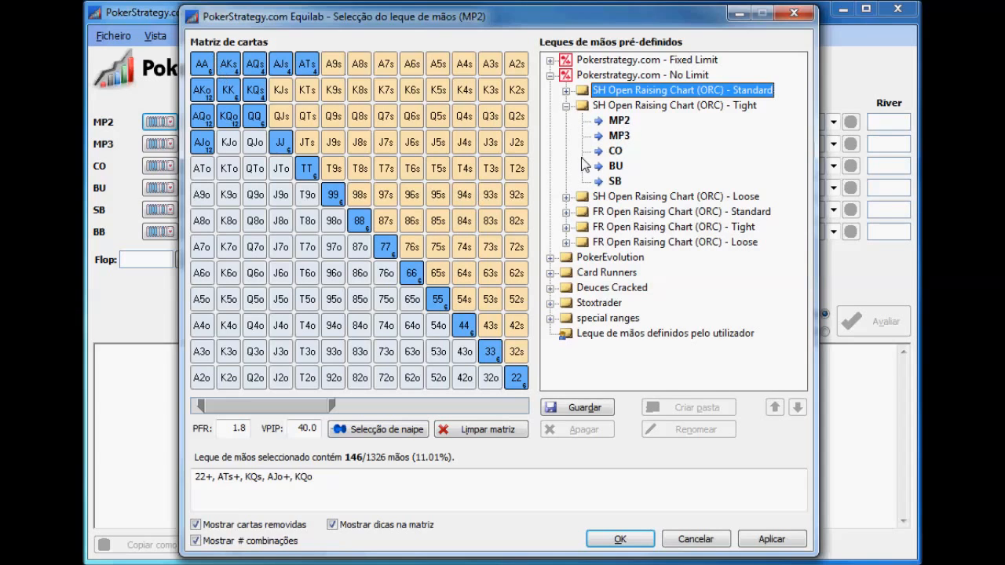
left_click(620, 121)
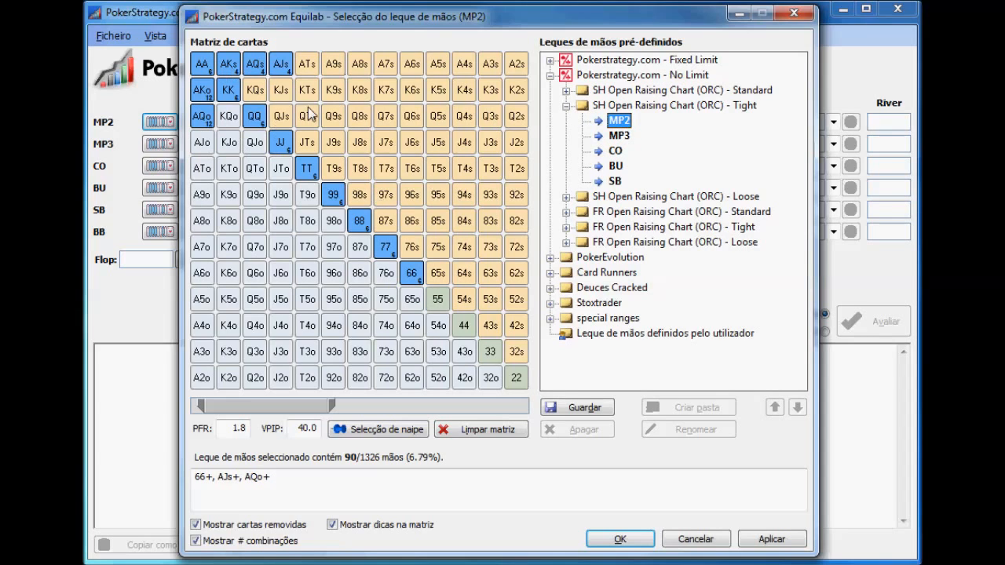
Load the MP2 range of SH Open Raising Chart (ORC) - Loose and collapse the Pokerstrategy.com - No Limit folder
left_click(567, 105)
left_click(567, 120)
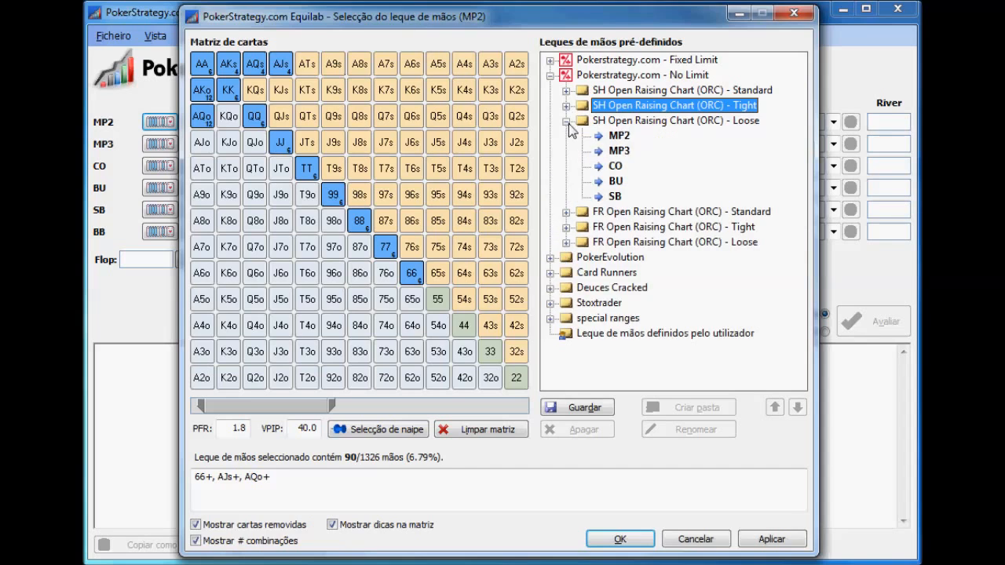
left_click(619, 136)
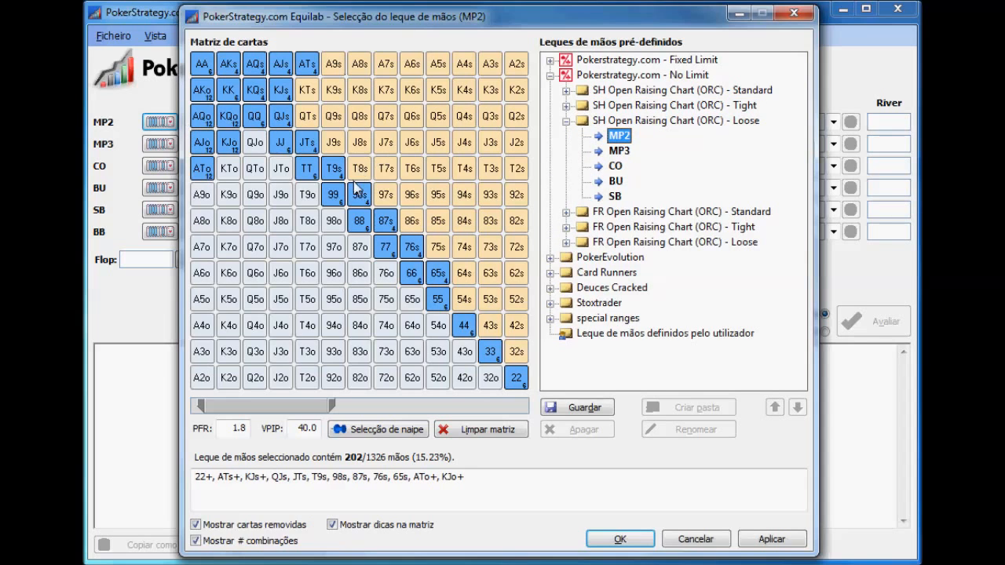
left_click(567, 121)
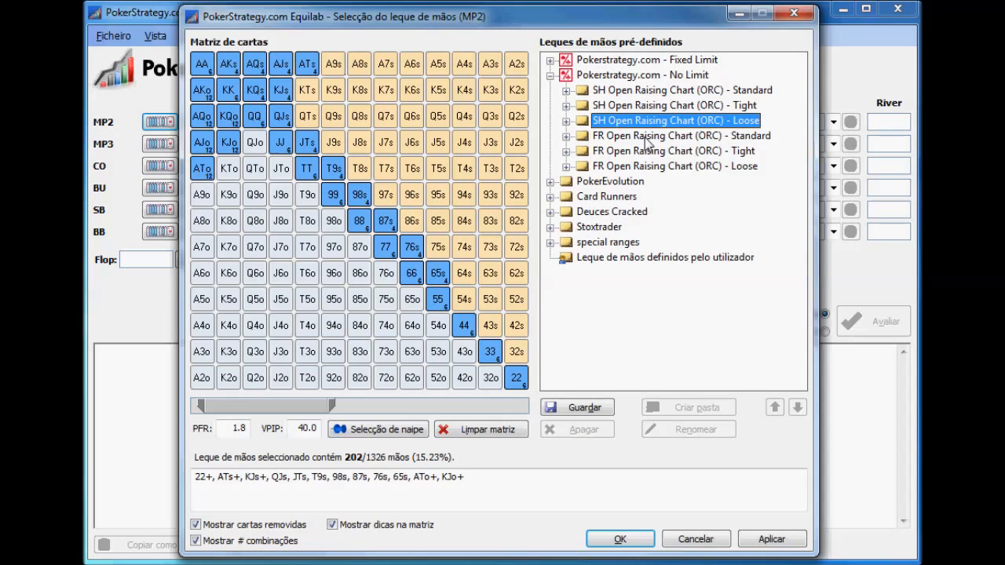
left_click(551, 75)
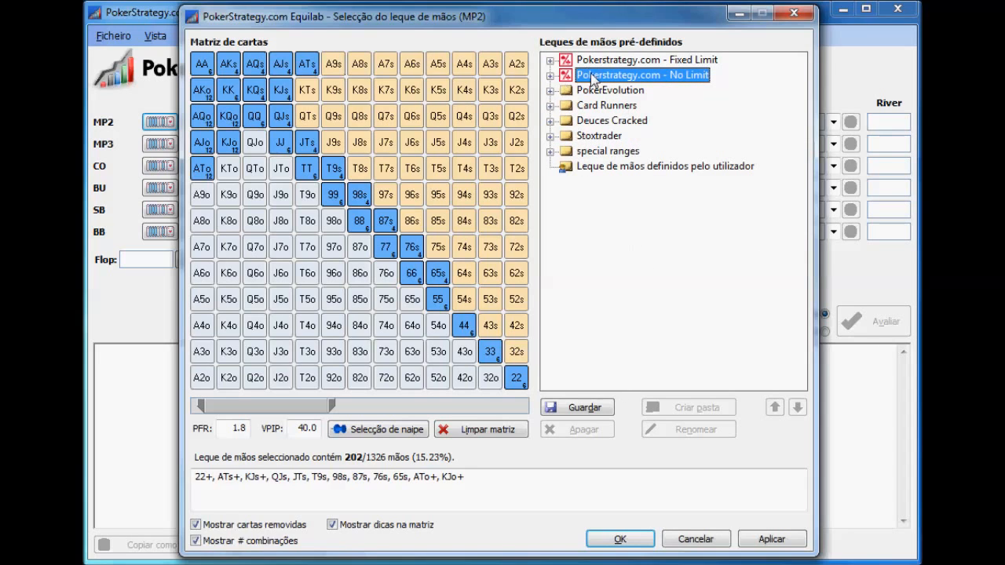
left_click(551, 75)
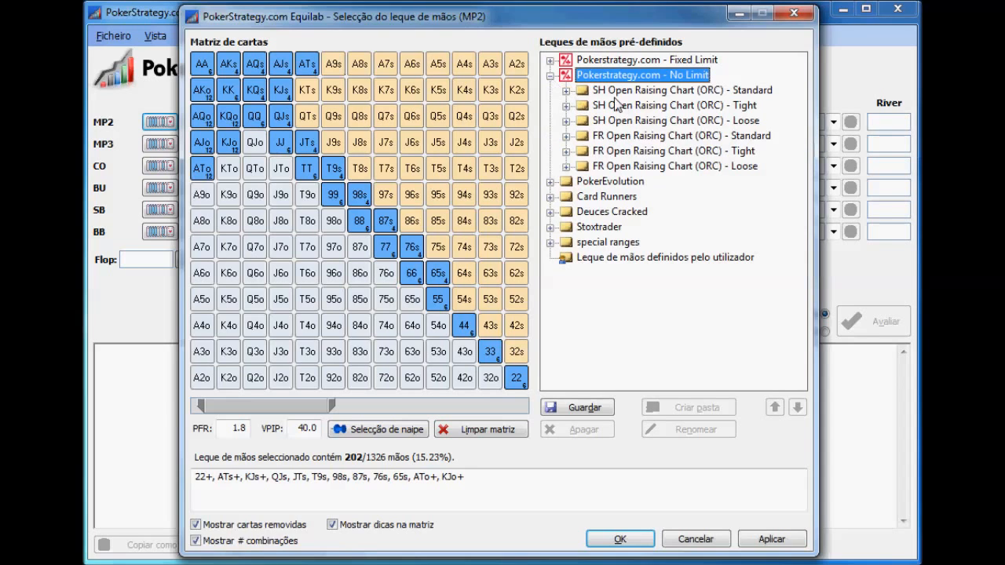
left_click(551, 76)
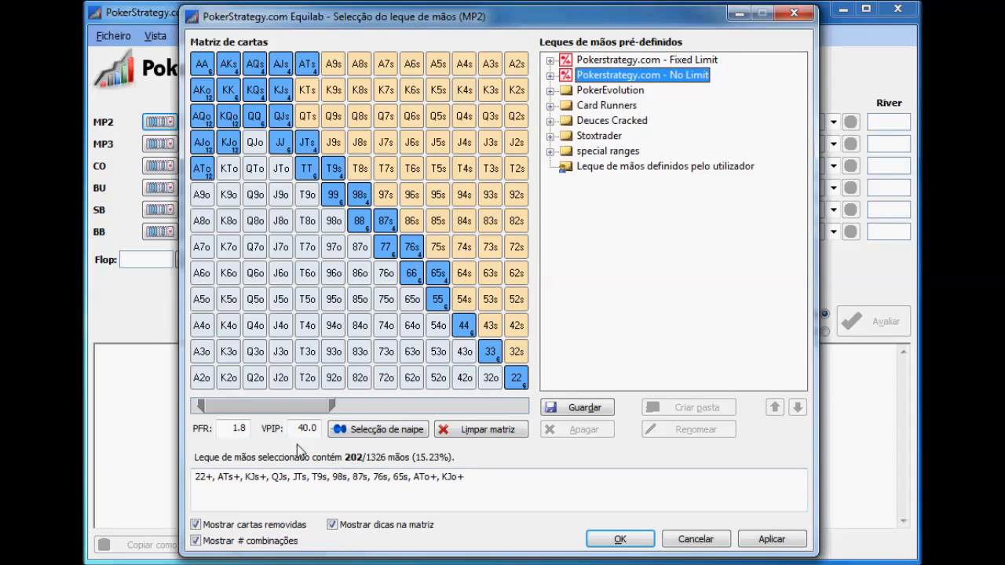
Clear the MP2 range matrix and try the matrix hints option on the hand 99, deselecting it again
left_click(507, 432)
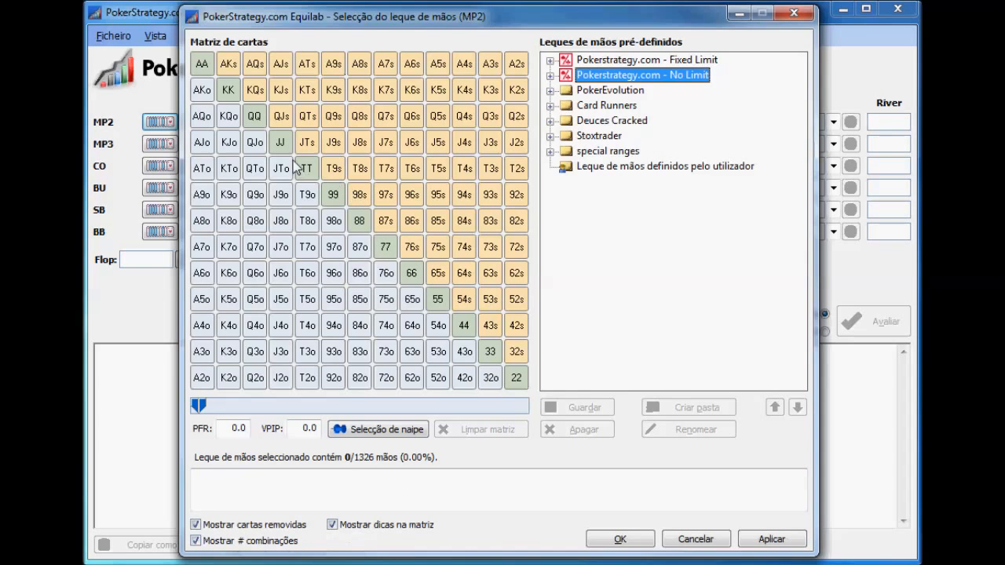
left_click(336, 198)
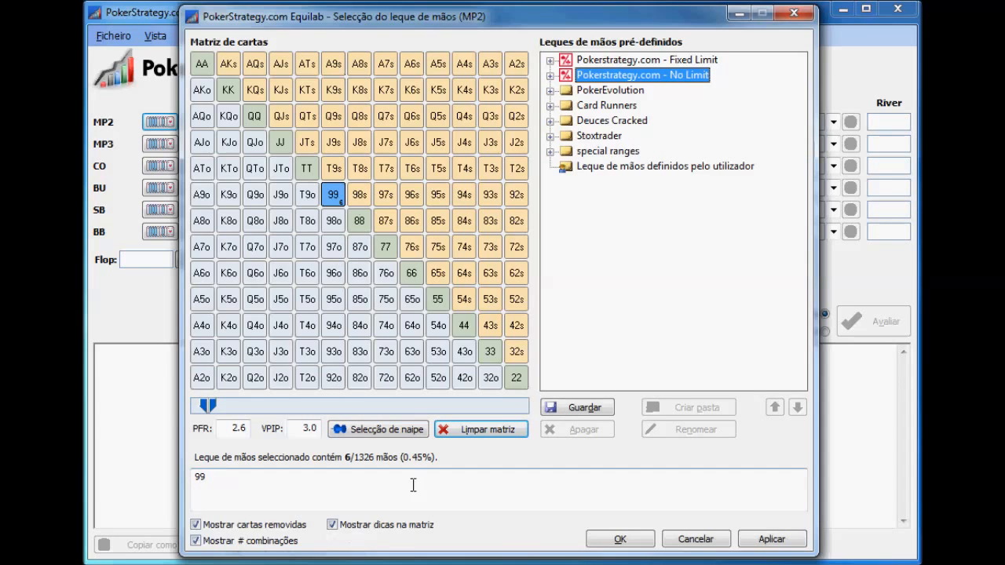
left_click(332, 525)
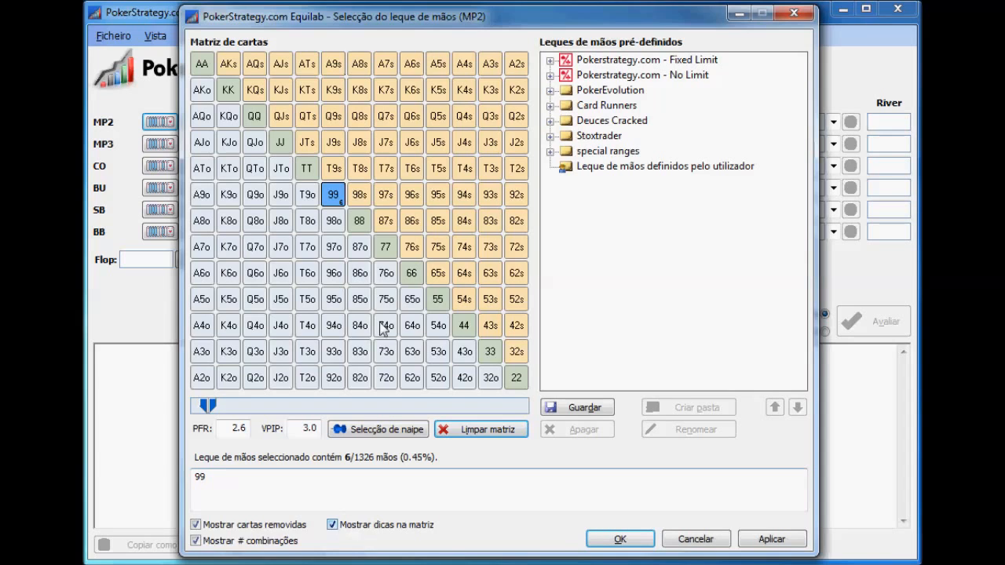
mouse_move(335, 192)
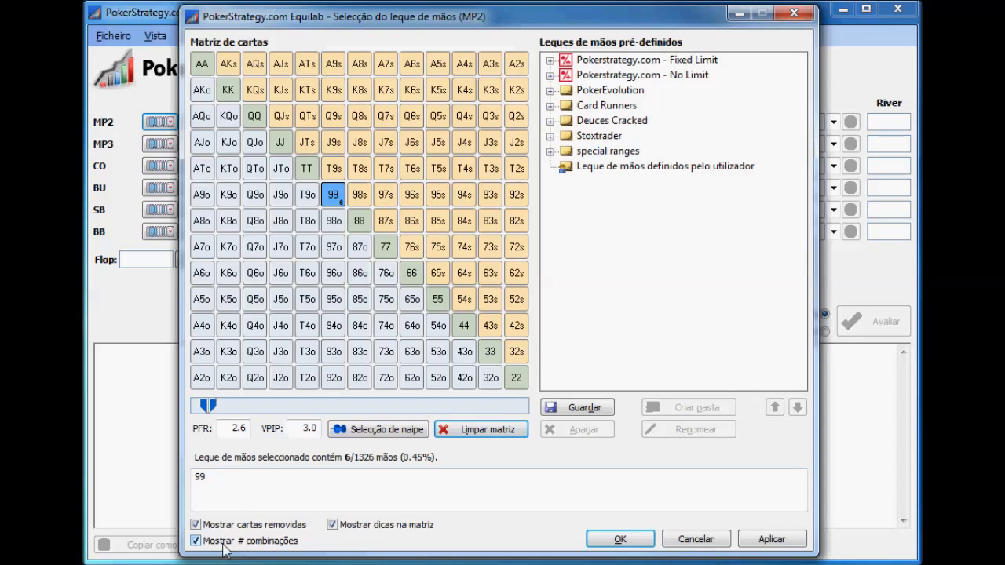
left_click(333, 200)
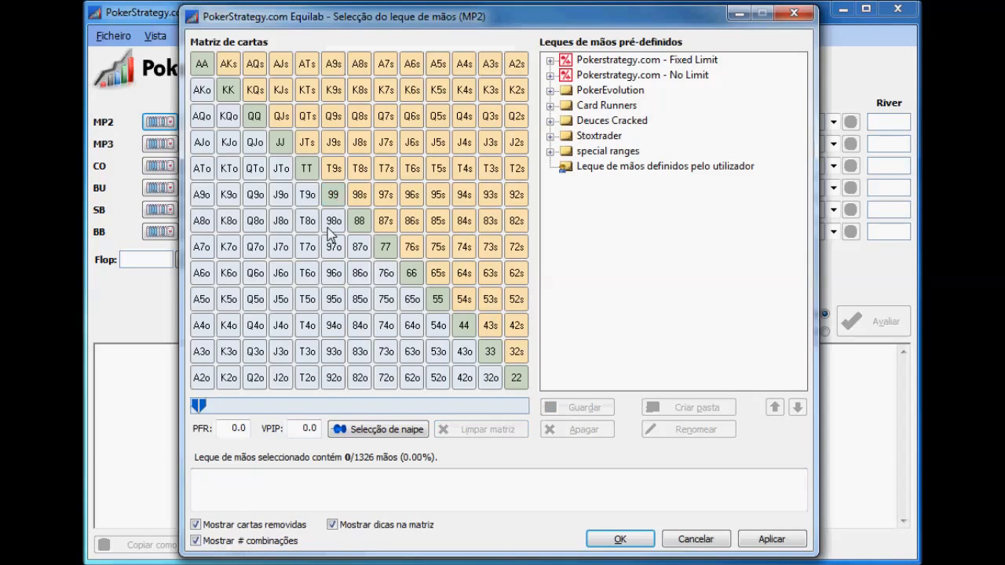
Display the combination counts on the hands T8o through 85s, deselect them and accept the empty MP2 range
left_click_drag(307, 223, 439, 223)
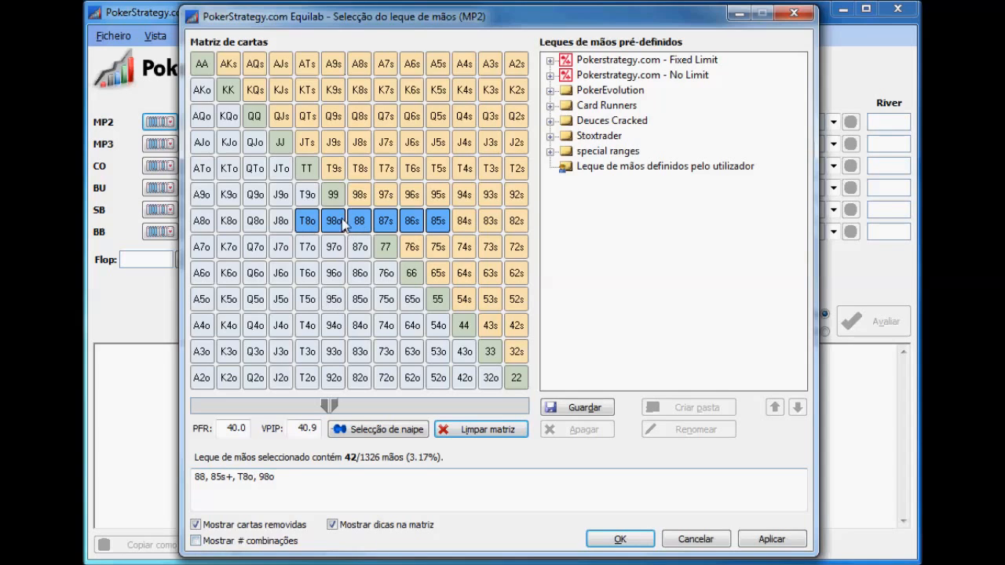
left_click(195, 541)
mouse_move(314, 232)
mouse_move(416, 225)
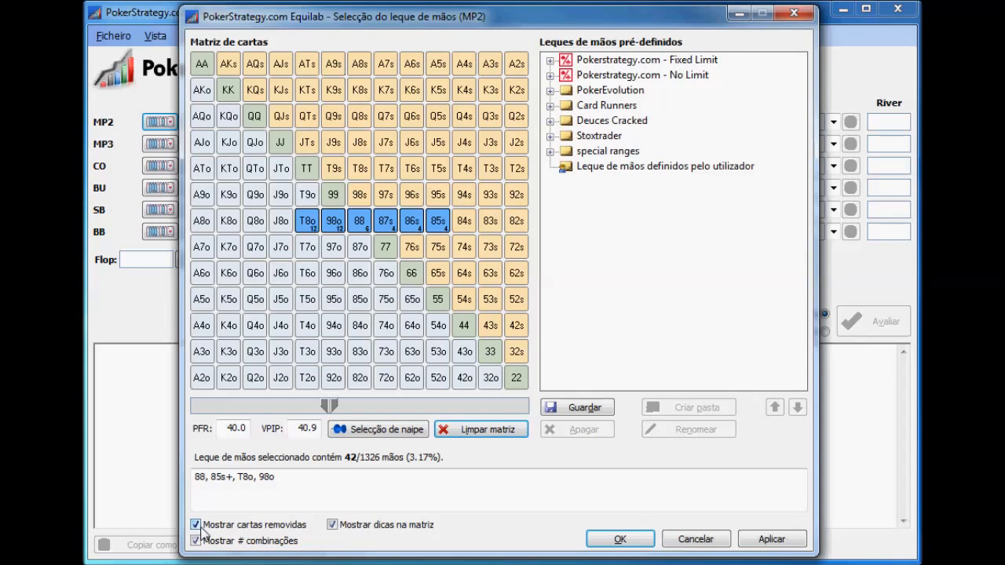
left_click(438, 222)
left_click_drag(414, 223, 307, 223)
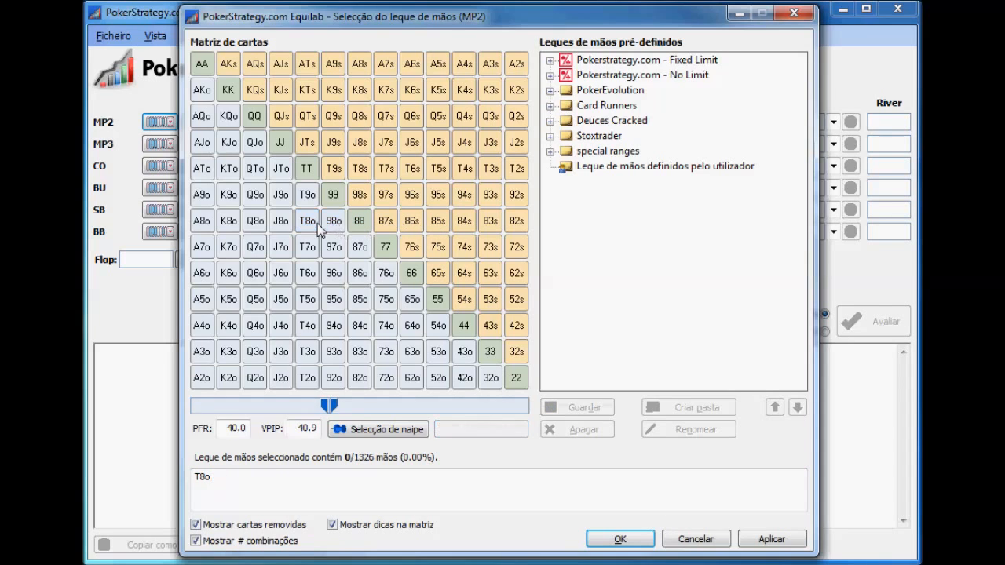
left_click(620, 540)
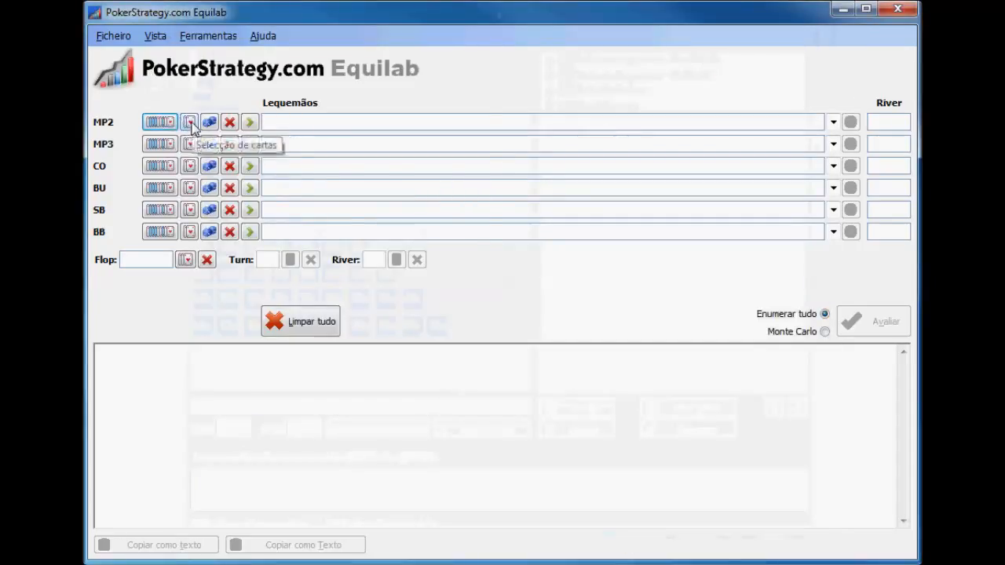
Assign the ace of diamonds and ace of hearts to MP2 as specific cards
left_click(189, 121)
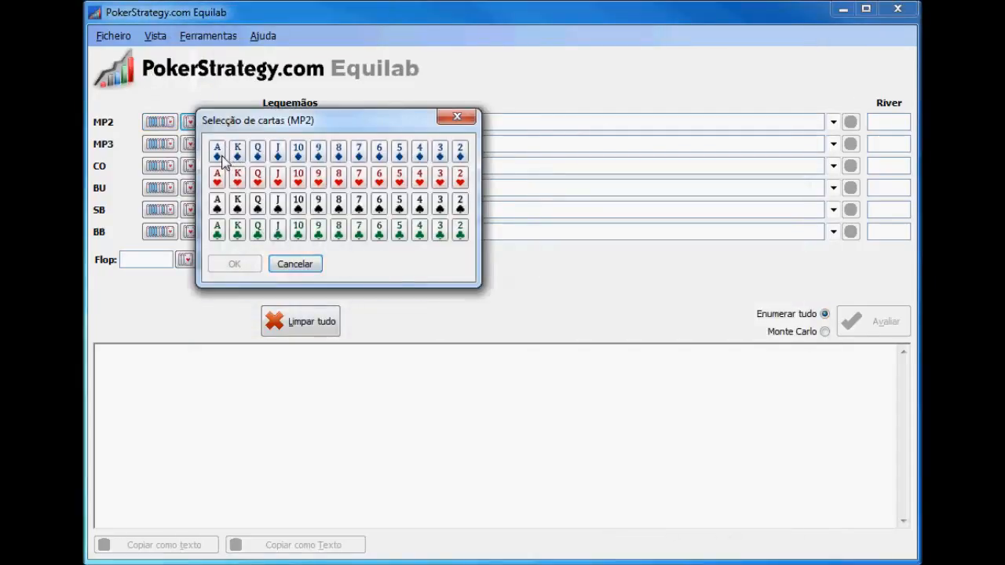
left_click(220, 159)
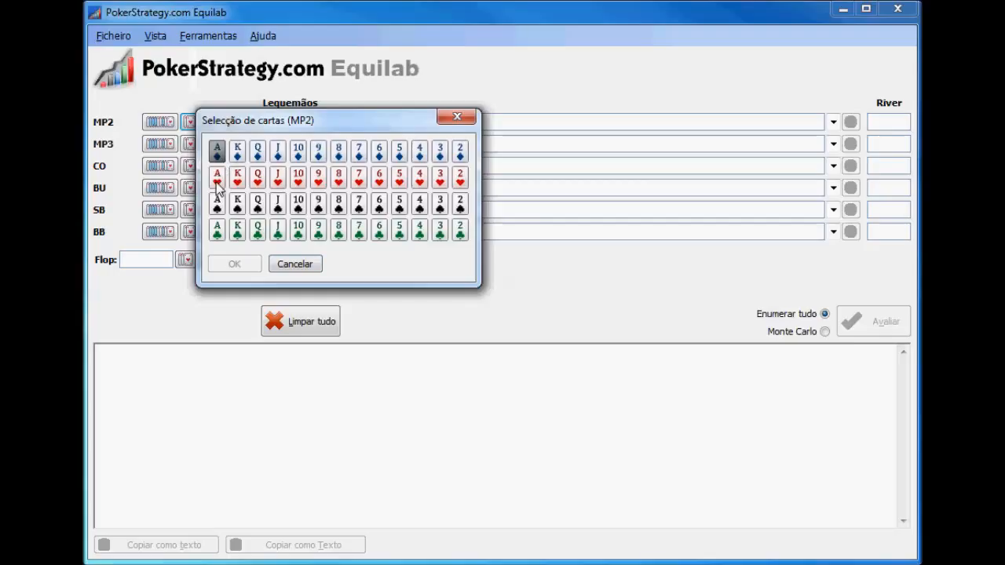
left_click(218, 184)
left_click(252, 264)
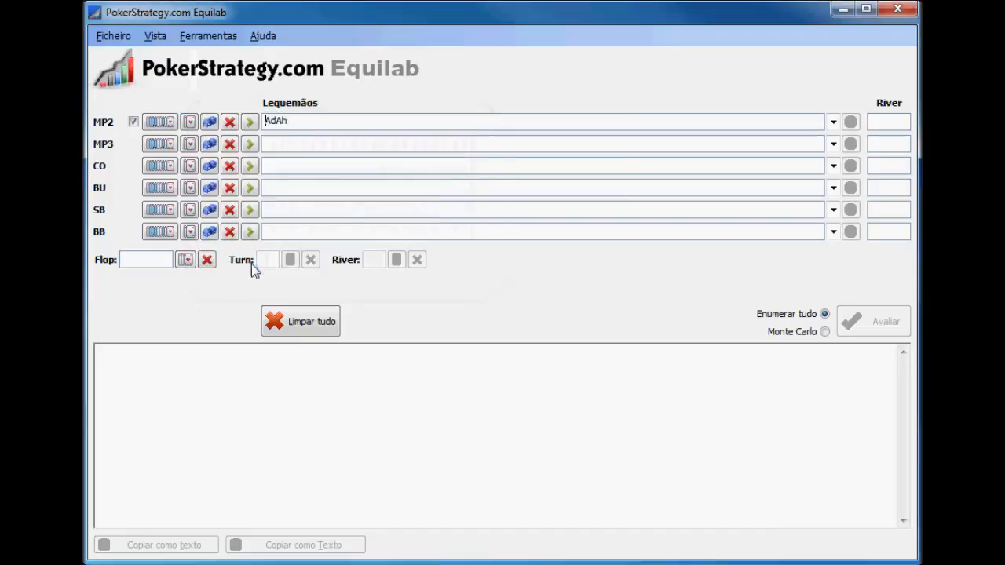
Select AA in the MP3 range matrix to examine the removed cards display, and deselect it
left_click(160, 144)
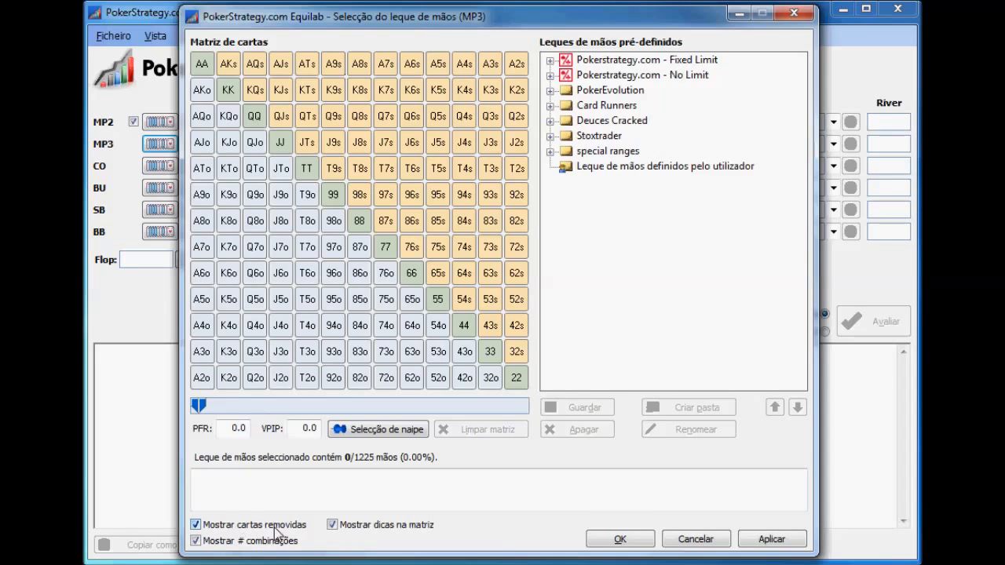
left_click(206, 71)
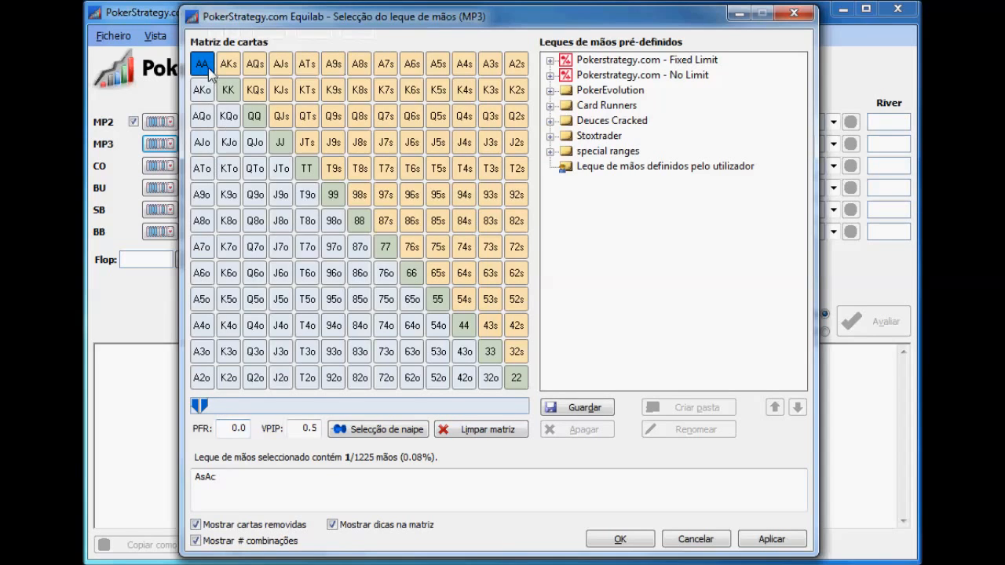
mouse_move(209, 74)
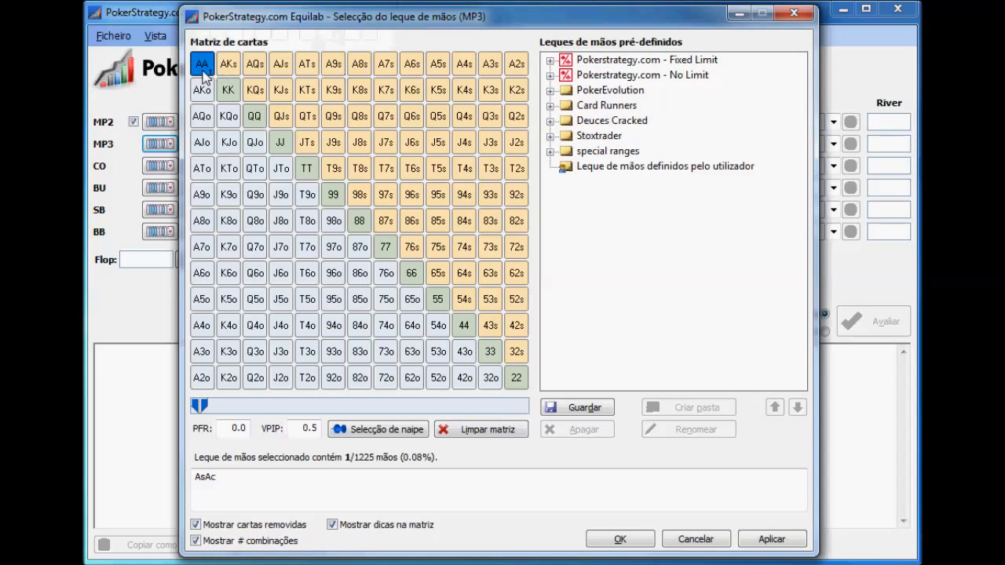
left_click(196, 525)
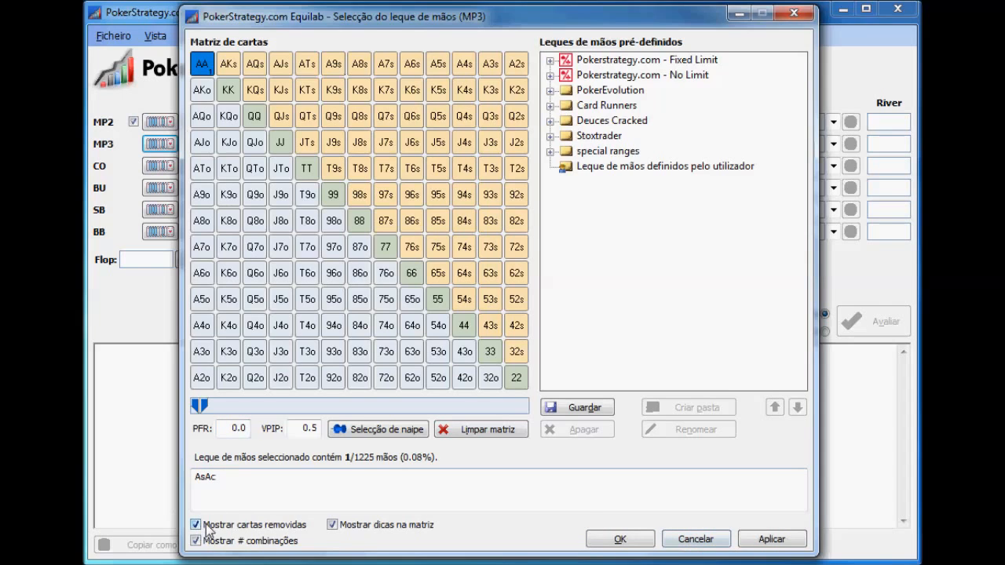
left_click(206, 71)
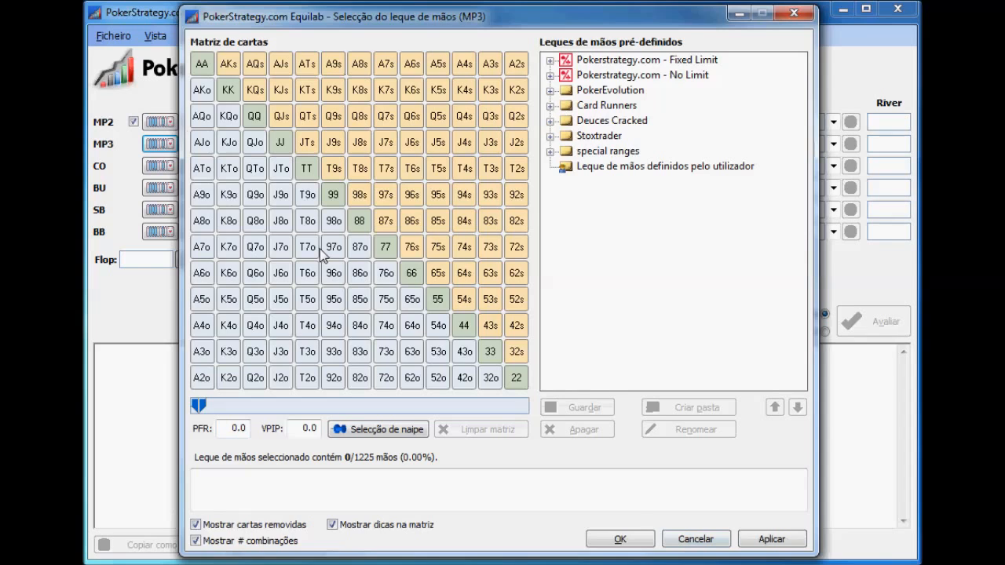
Select all pairs, every suited and offsuit ace, and K7s+ in the MP3 matrix, and discard the selection
mouse_move(323, 252)
mouse_move(434, 334)
left_click(516, 378)
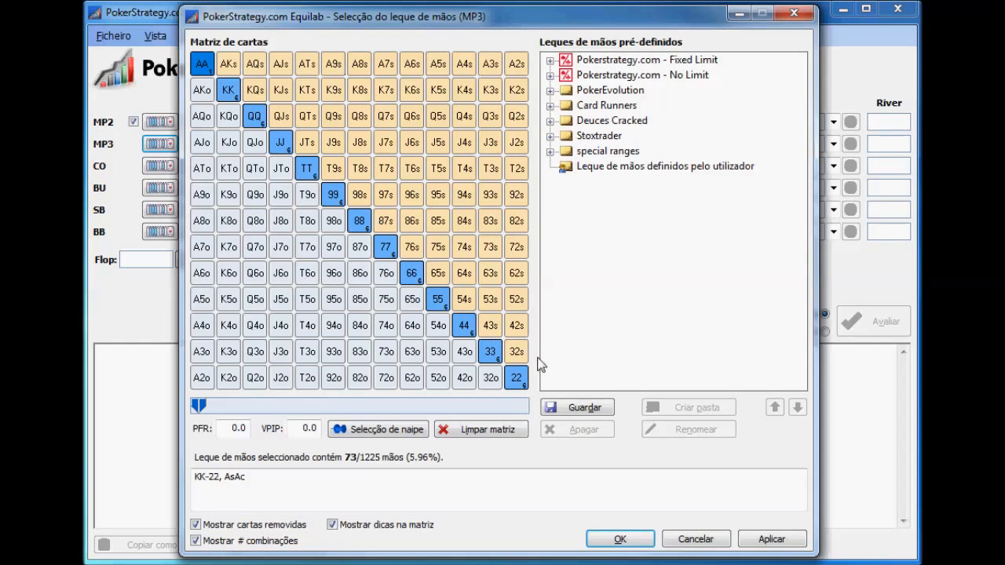
left_click(528, 63)
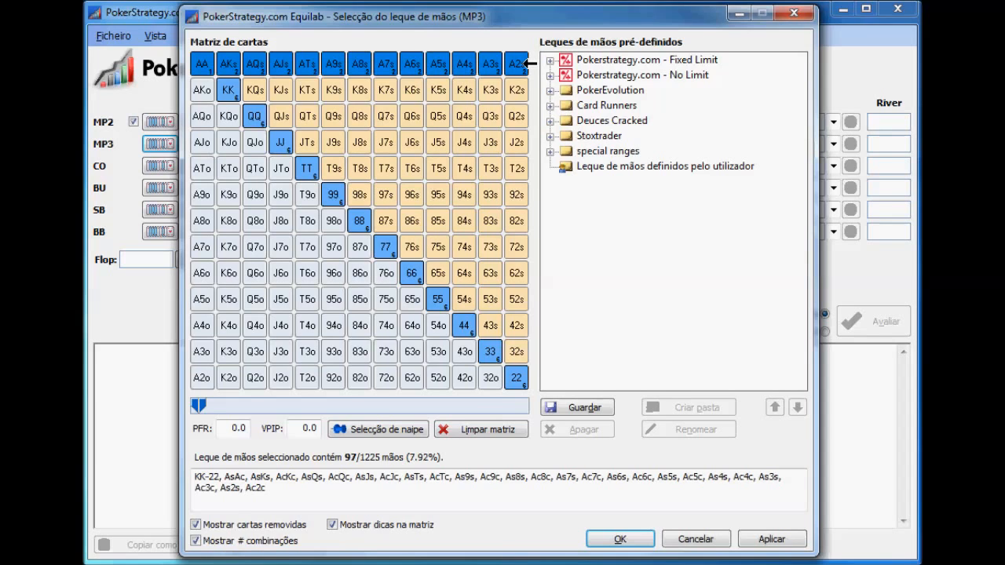
left_click(199, 380)
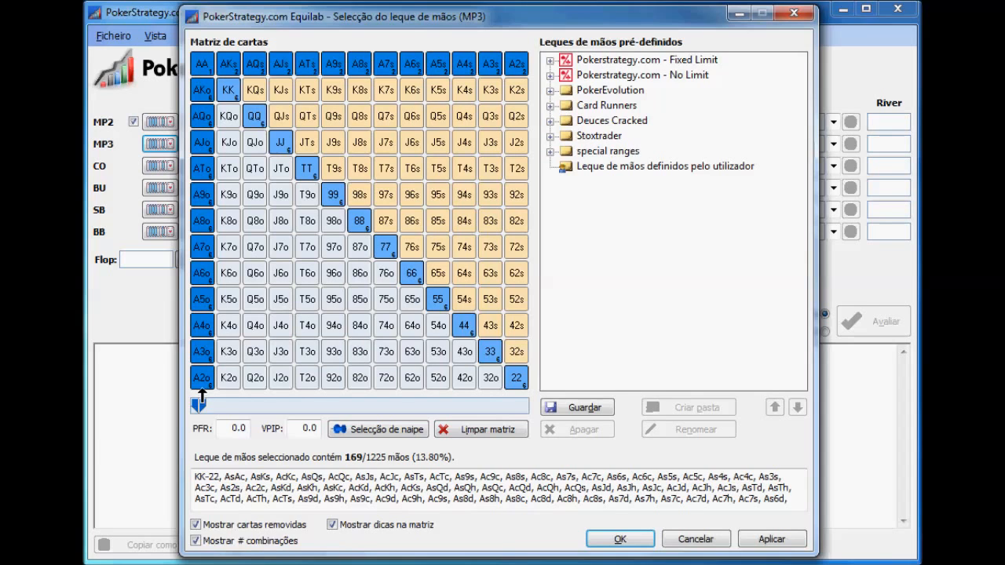
left_click(386, 91)
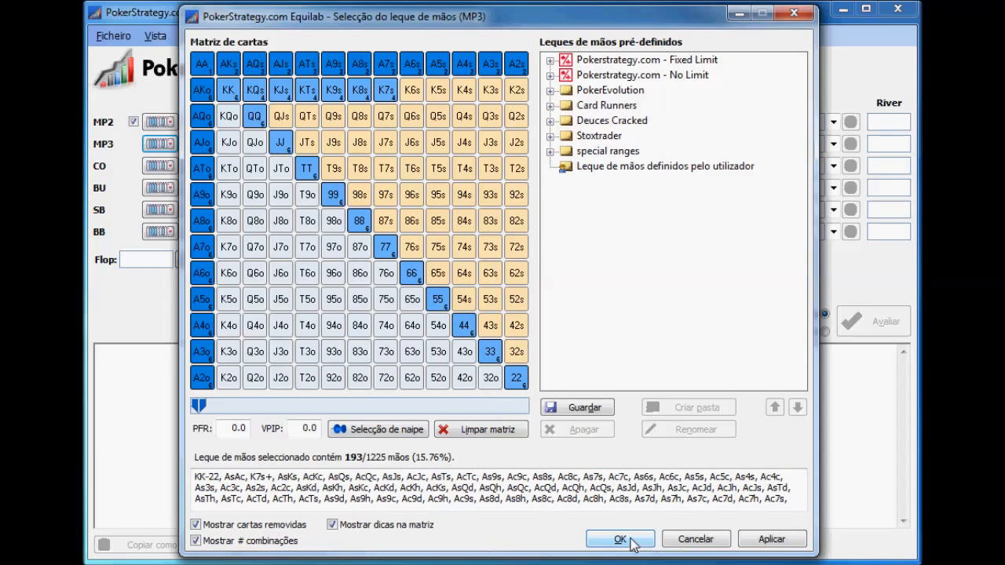
left_click(676, 541)
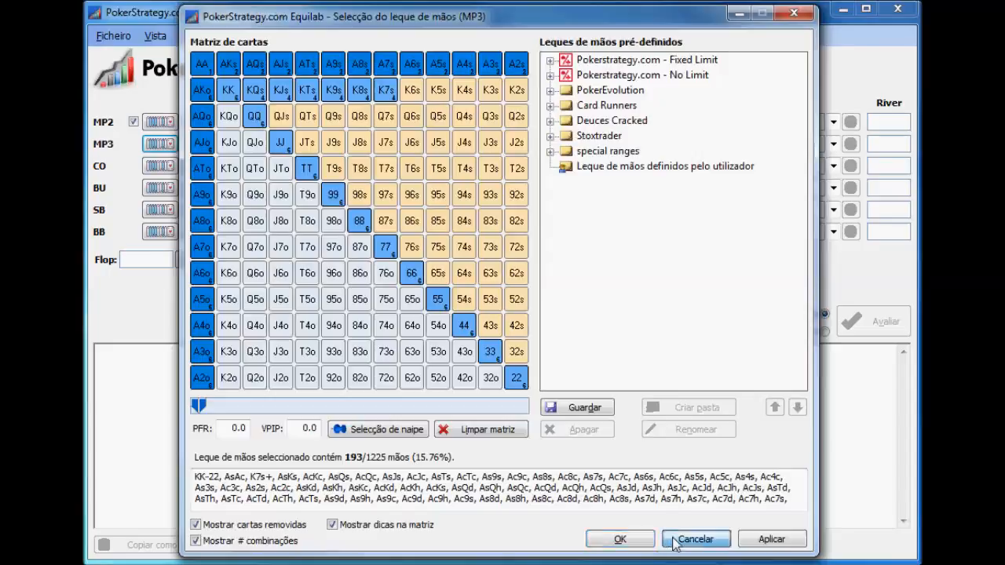
Clear all hand entries and assign the ace of hearts and king of spades to MP2
left_click(299, 322)
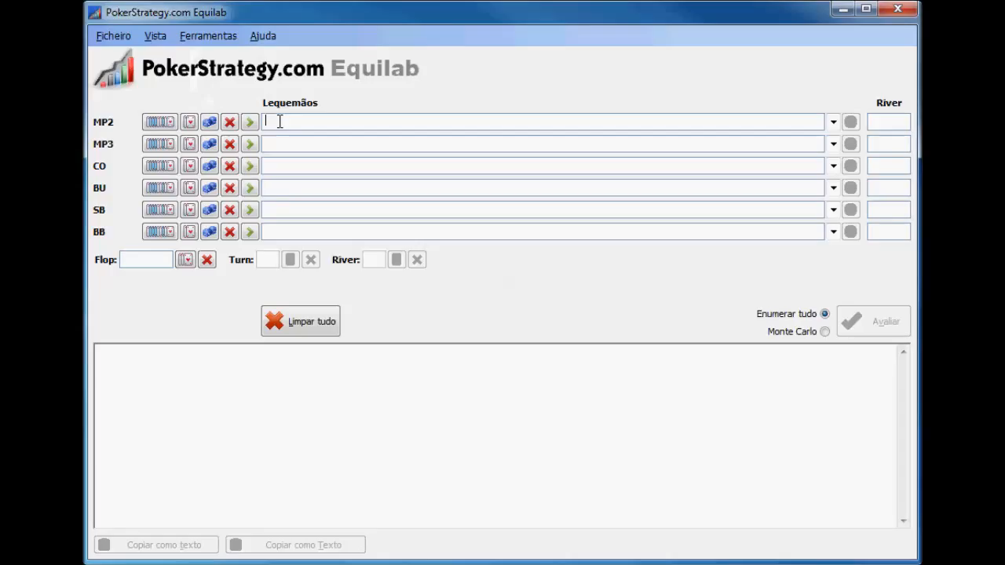
left_click(188, 124)
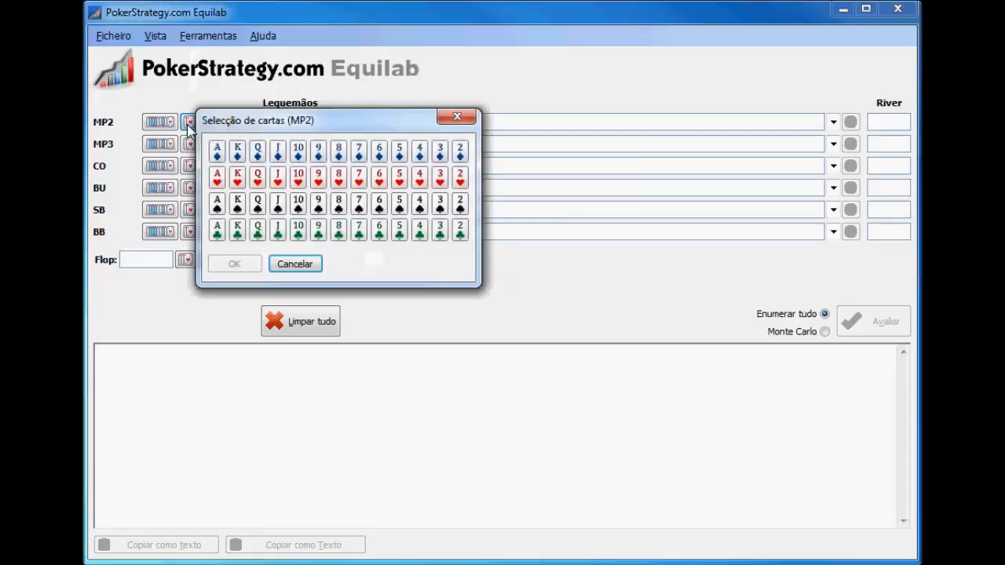
left_click(219, 180)
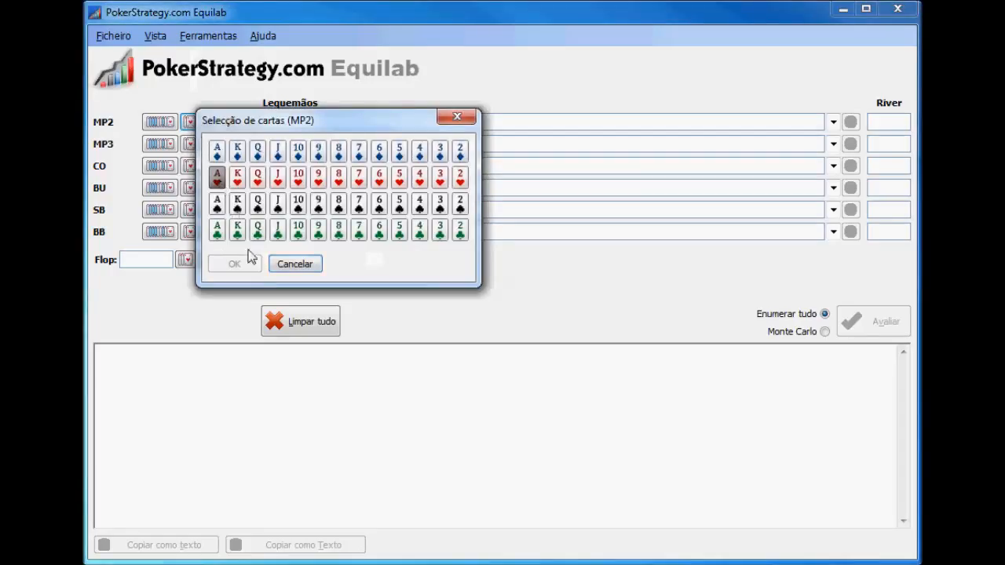
left_click(238, 205)
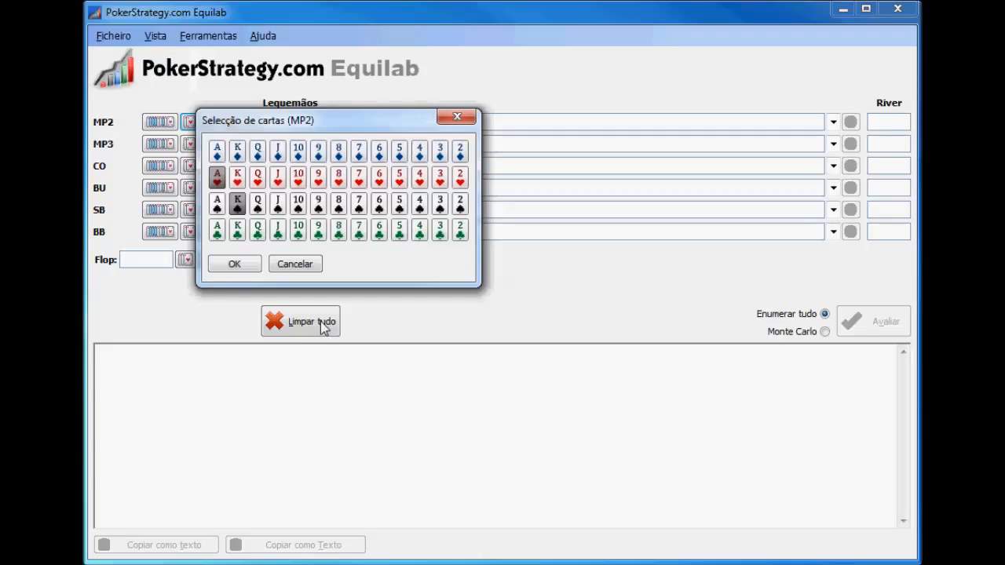
left_click(228, 266)
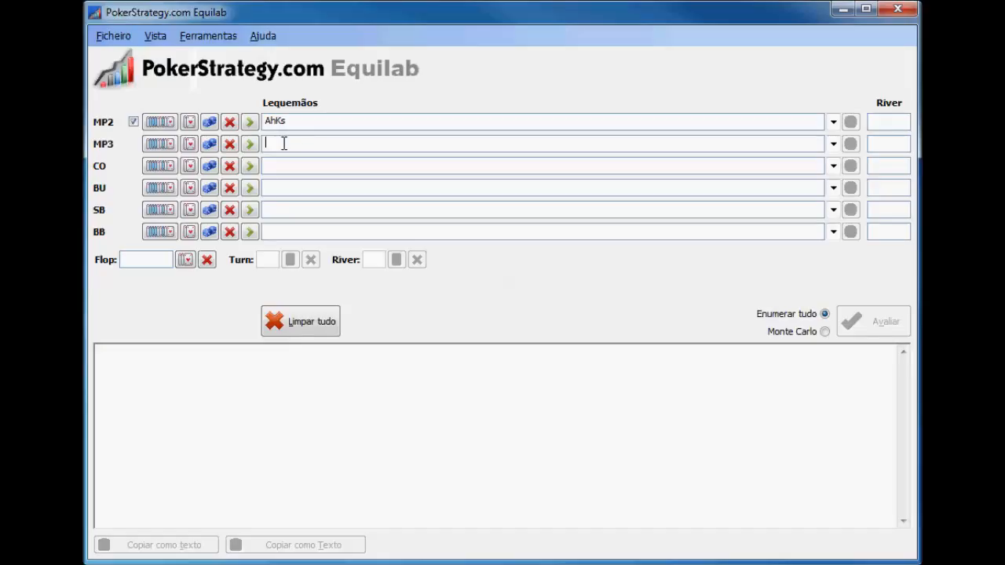
Enter TdTs as the MP3 hand and confirm the same two tens in its card selection
type("Td")
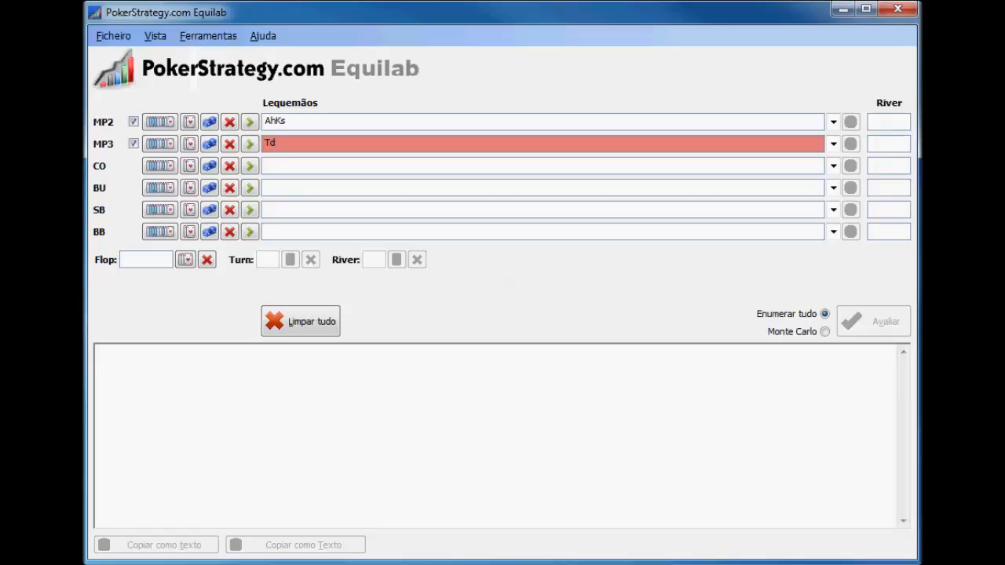
type("Ts")
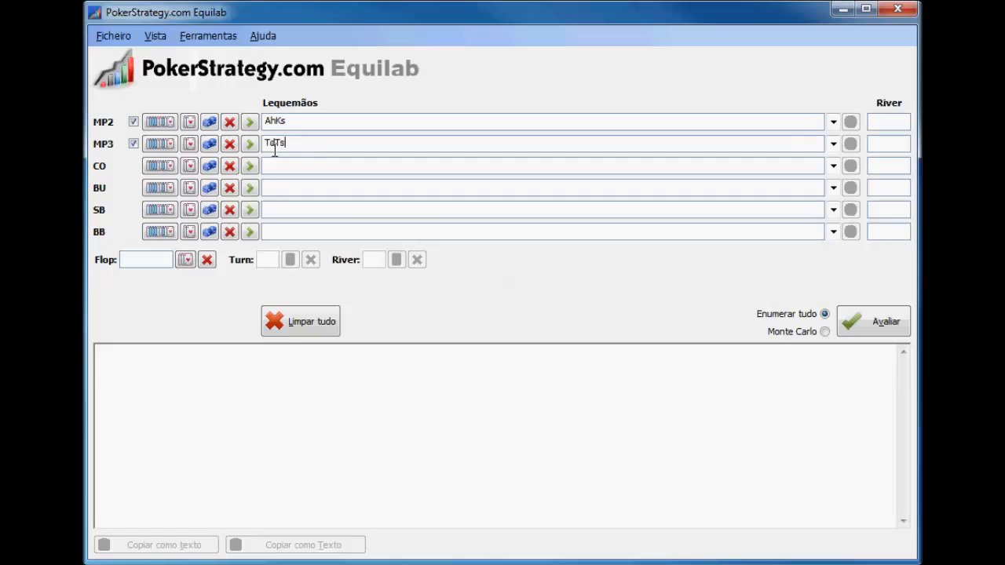
left_click(190, 148)
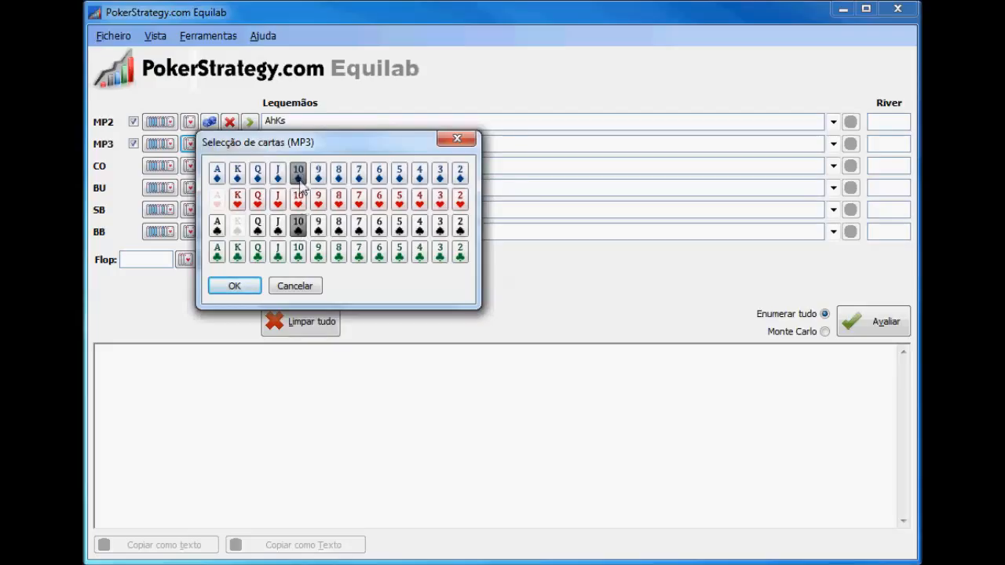
left_click(235, 286)
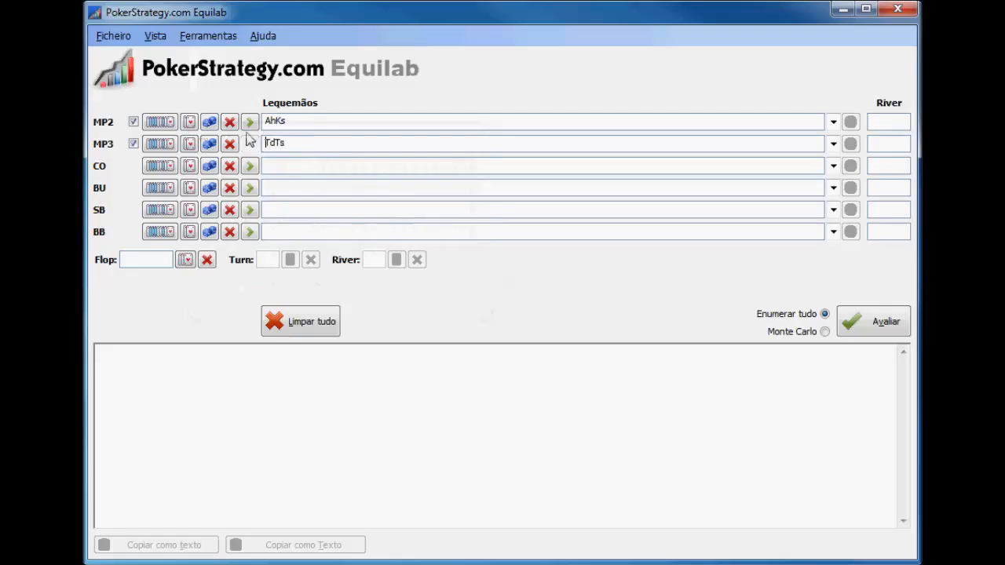
Replace MP2's AhKs hand with a random range and examine it in the range matrix
left_click(189, 121)
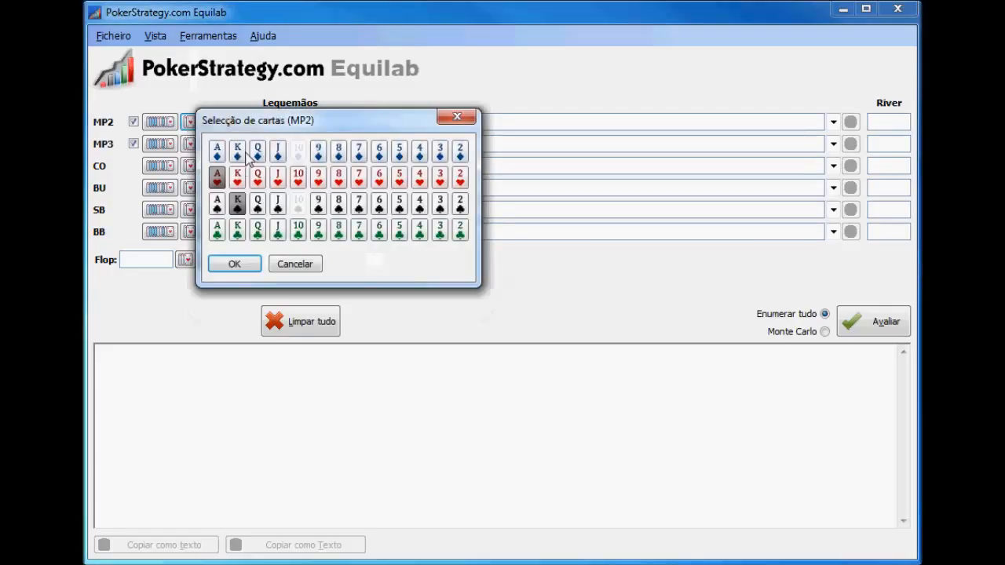
left_click(276, 264)
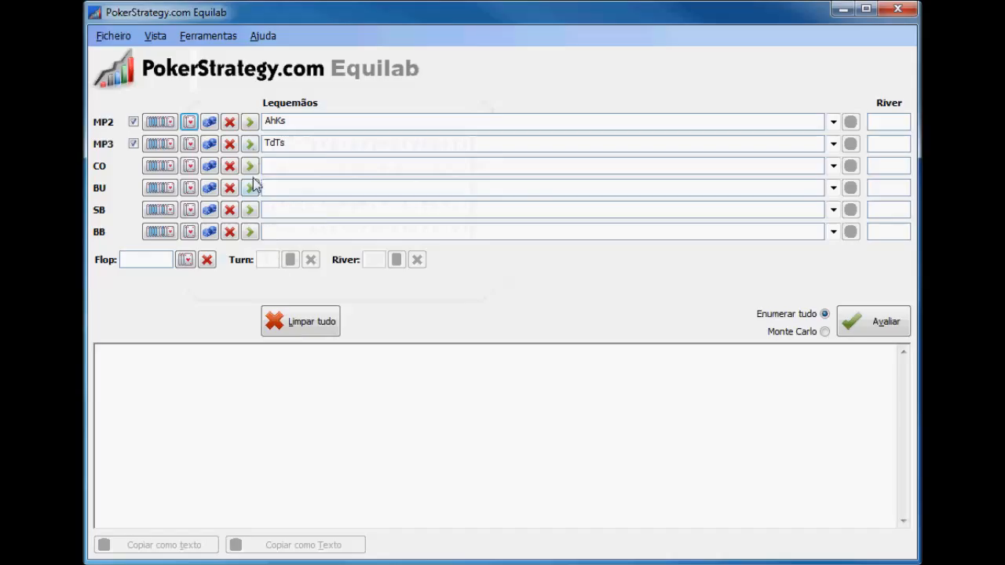
left_click(209, 123)
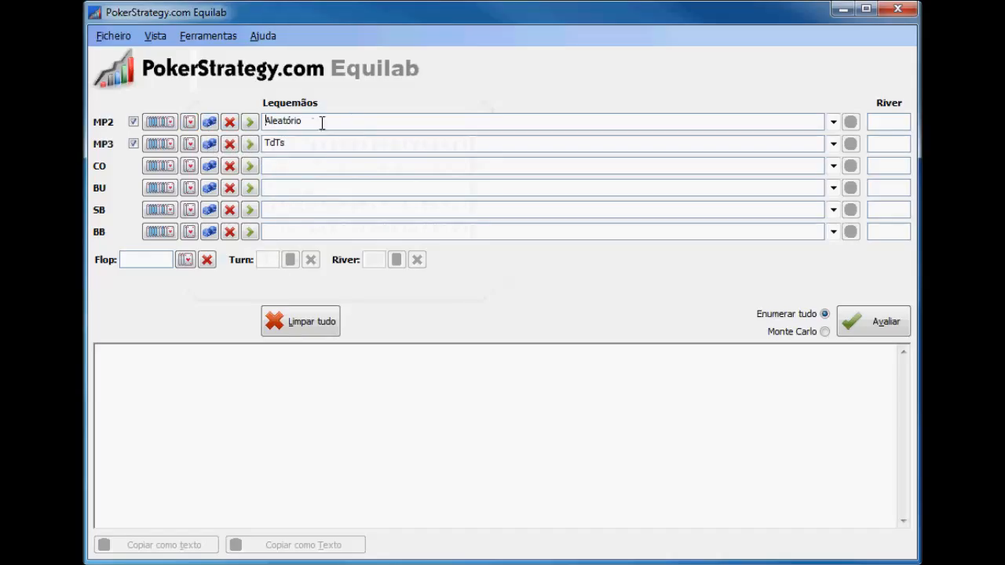
left_click(171, 123)
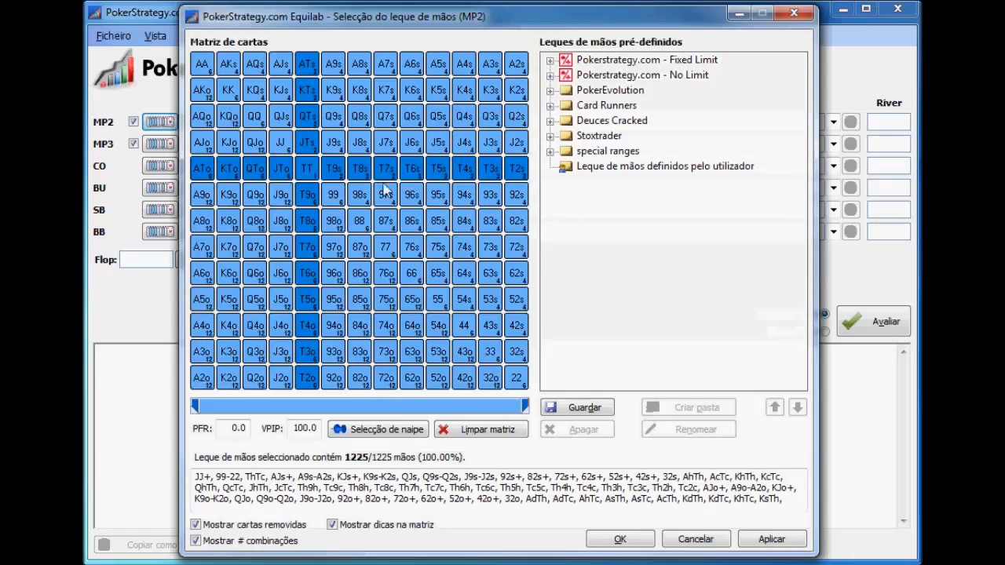
left_click(691, 539)
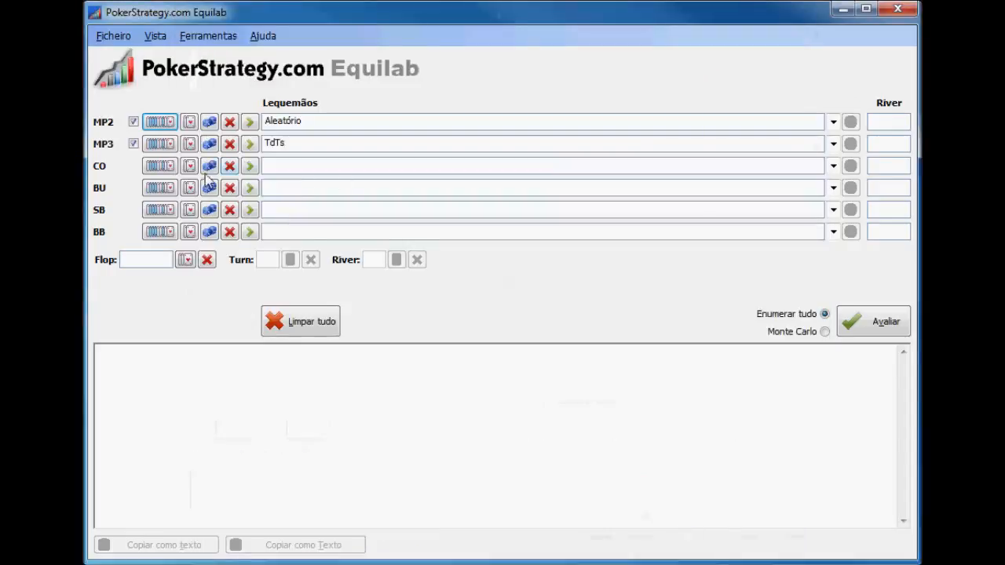
Clear the MP2 and MP3 hand entries and look over the empty MP2 range matrix
double_click(292, 142)
left_click(229, 144)
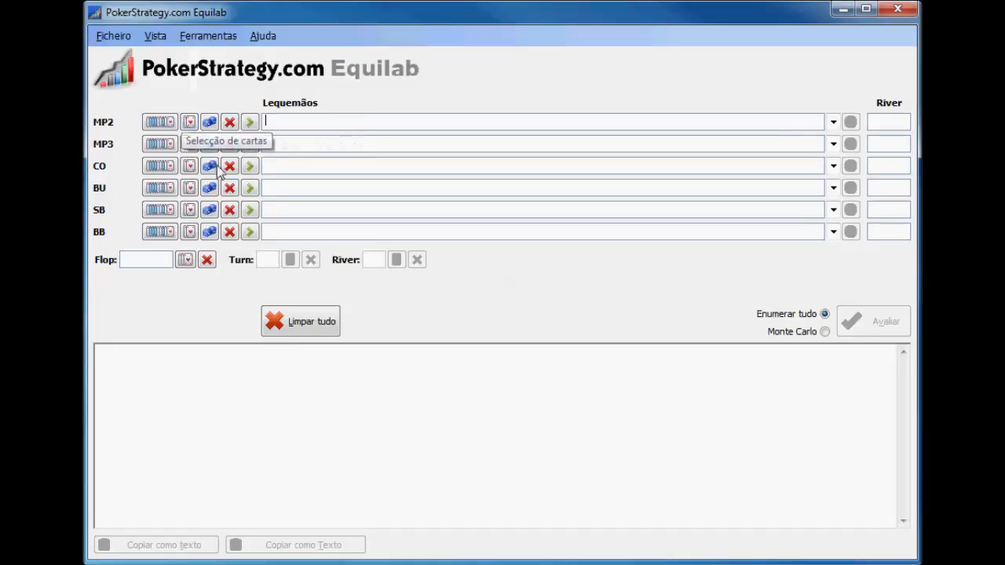
left_click(159, 122)
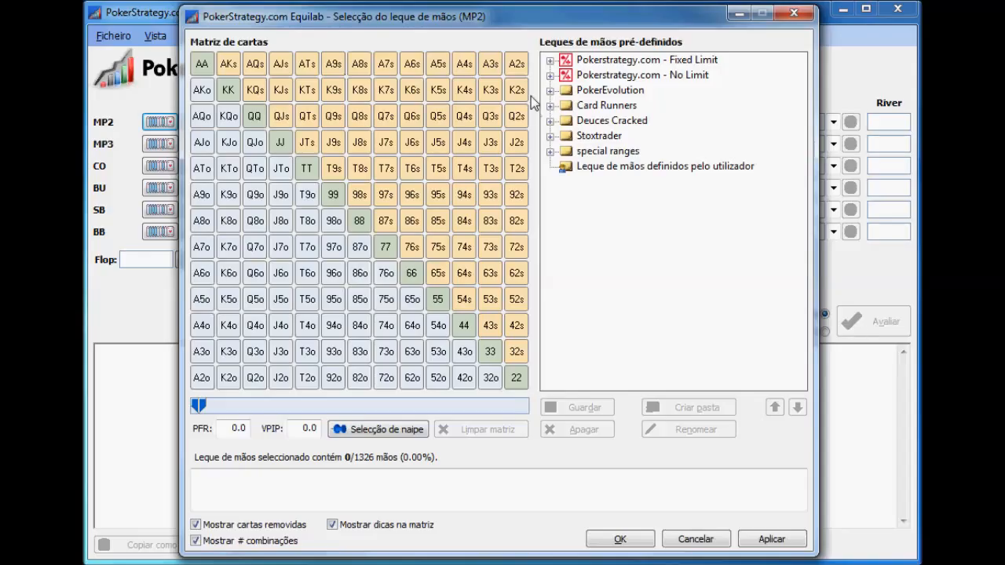
left_click(696, 540)
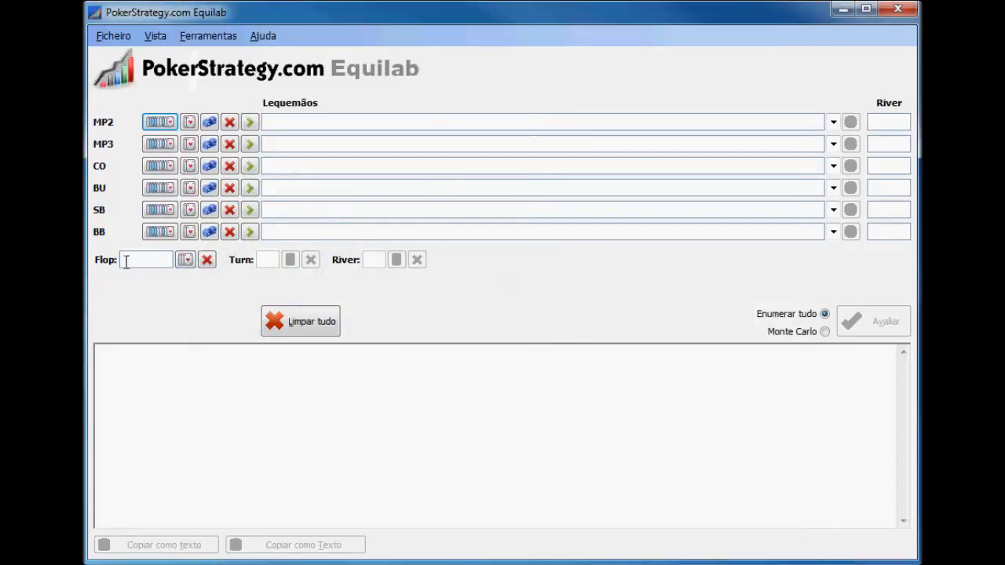
Set the flop to the eight of hearts, six of hearts and queen of clubs
left_click(186, 260)
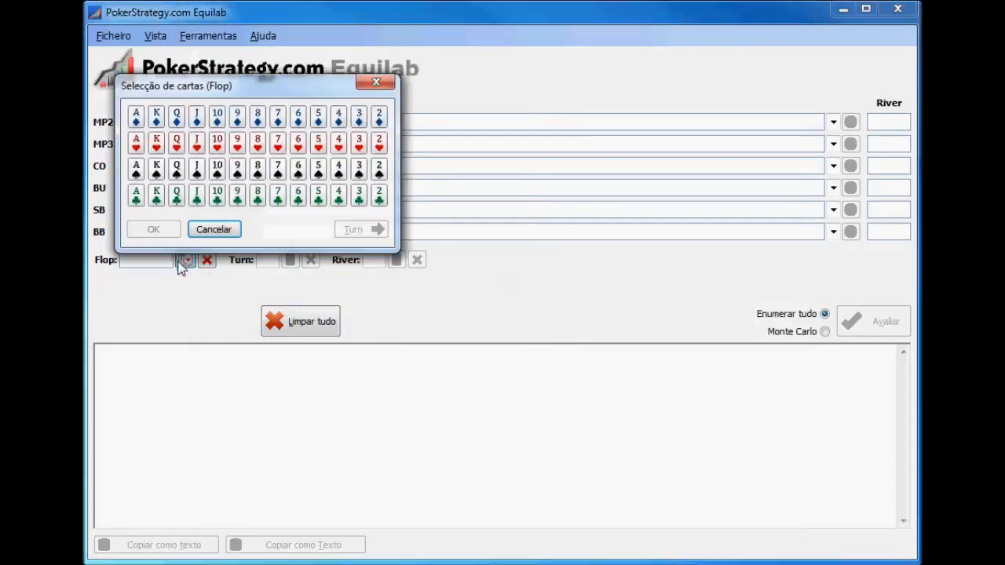
left_click(258, 145)
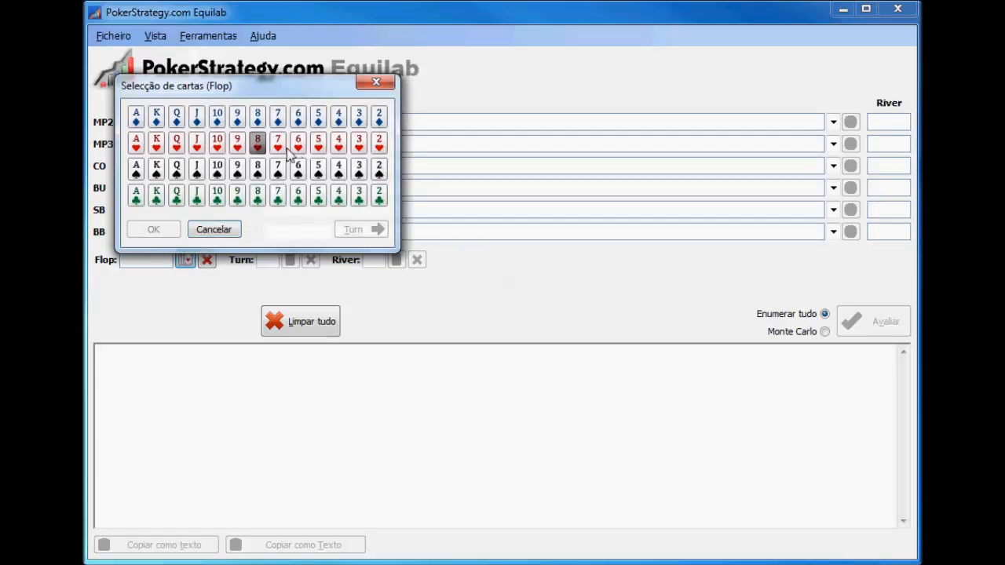
left_click(298, 143)
left_click(174, 198)
left_click(138, 226)
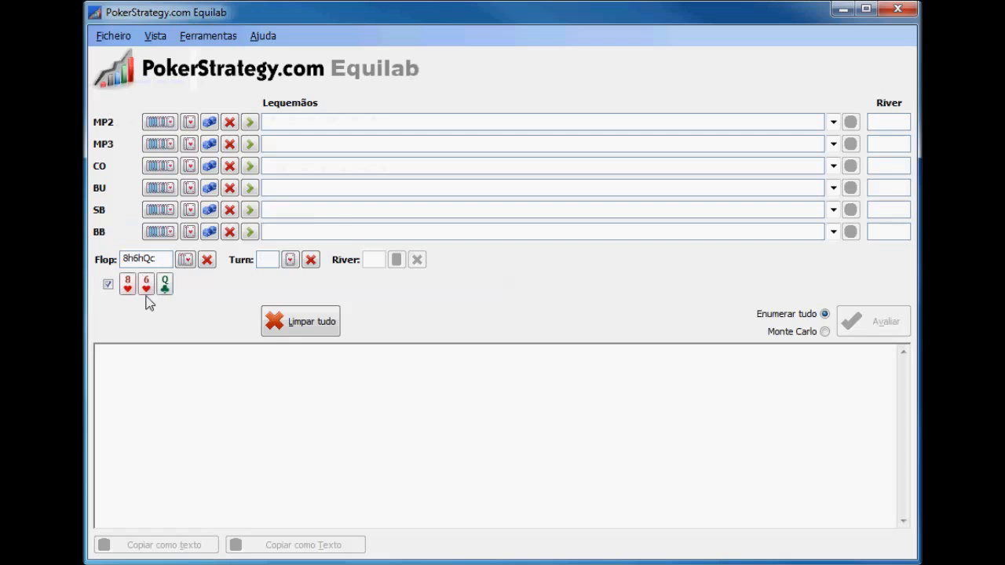
Assign MP2 the hands AJs-A2s restricted to hearts by using suit selection in the range matrix
left_click(165, 124)
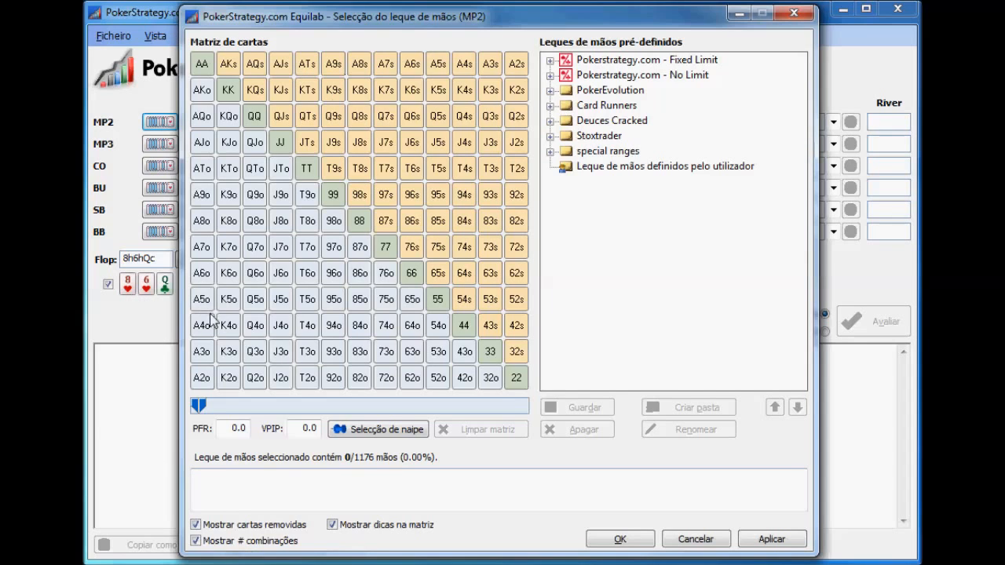
left_click(376, 432)
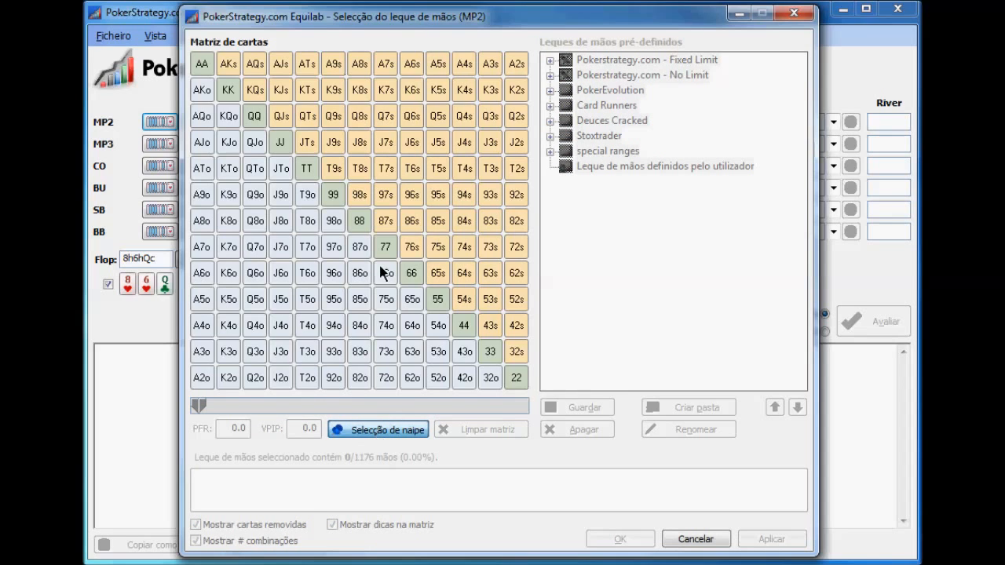
left_click_drag(518, 66, 484, 69)
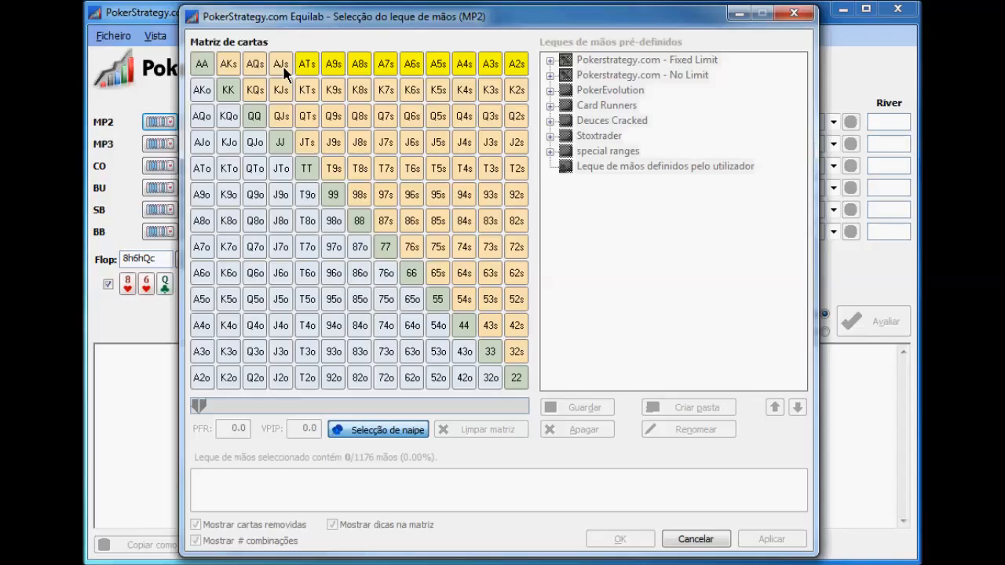
left_click(382, 432)
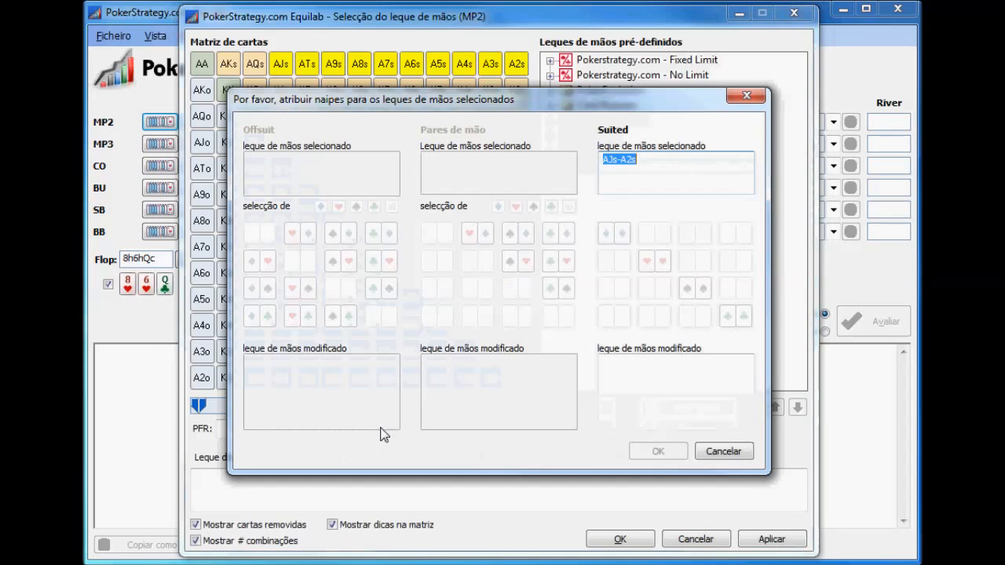
left_click(655, 263)
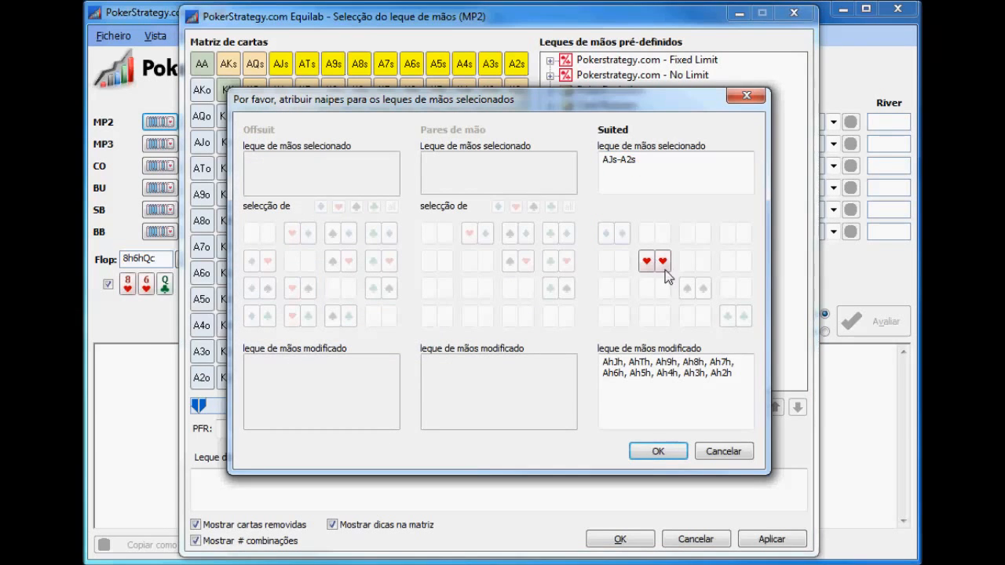
left_click(655, 452)
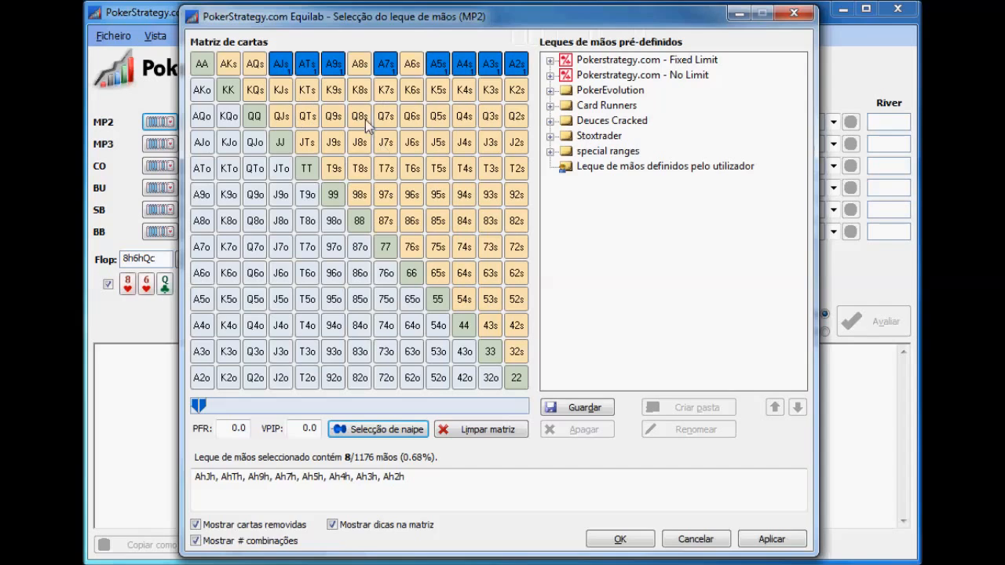
mouse_move(285, 72)
left_click(620, 539)
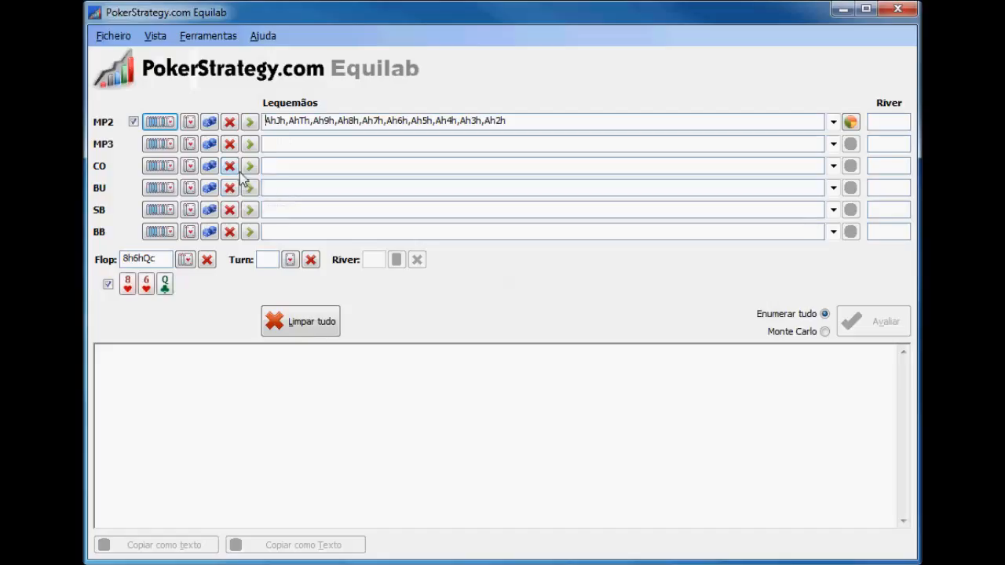
Clear all entries, assign MP2 the predefined 15 / 10 Limp range, and review it in the matrix
left_click(296, 318)
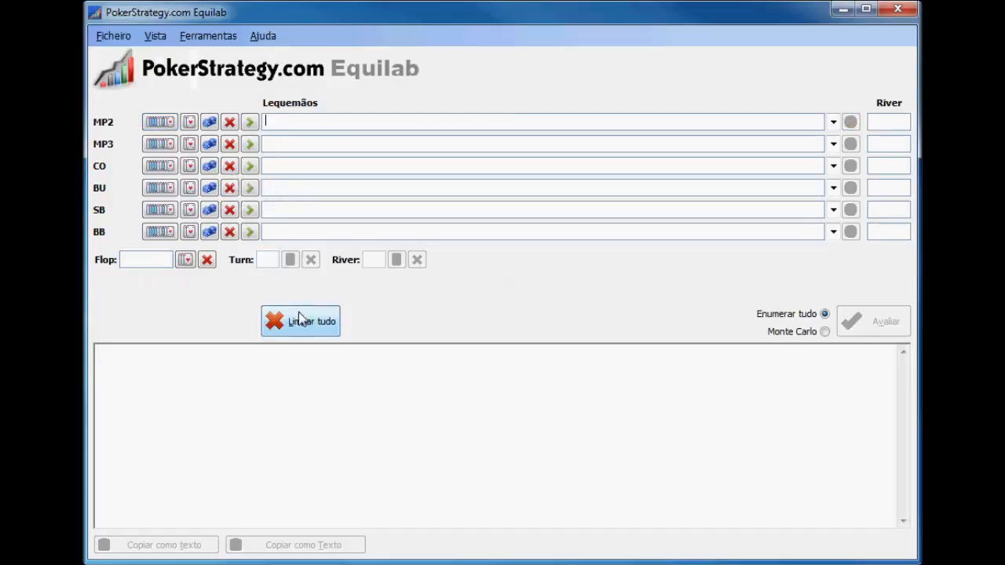
left_click(250, 127)
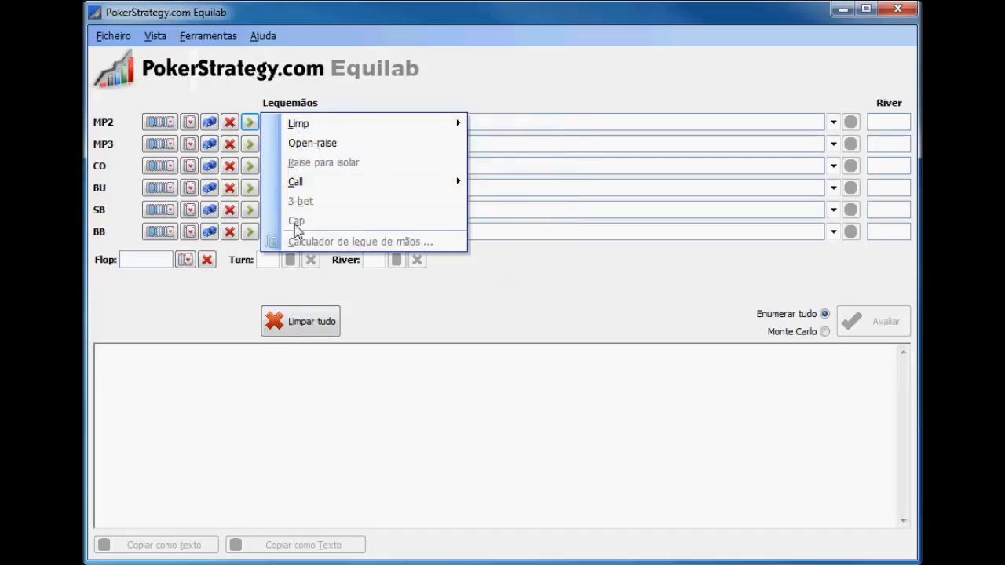
mouse_move(336, 130)
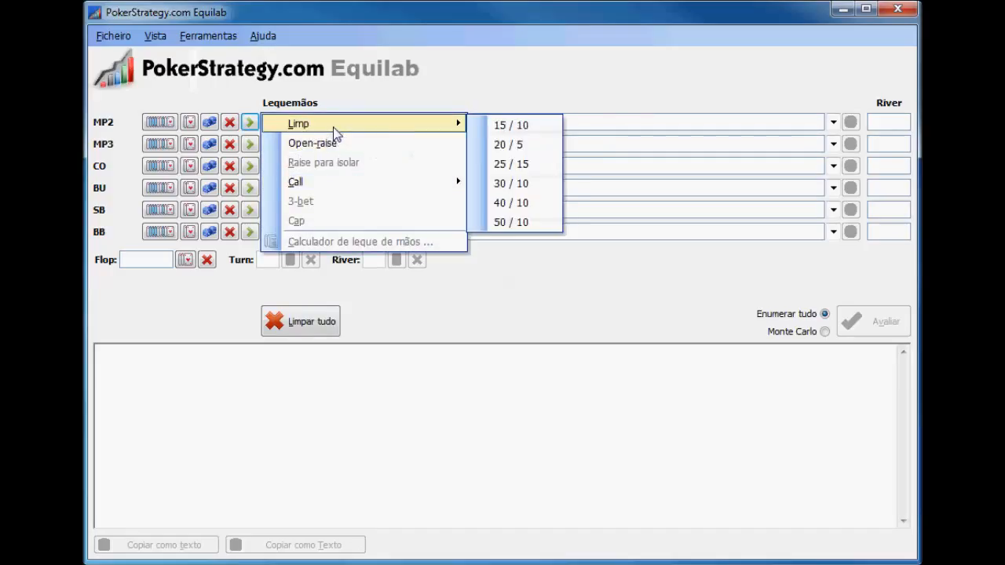
left_click(531, 127)
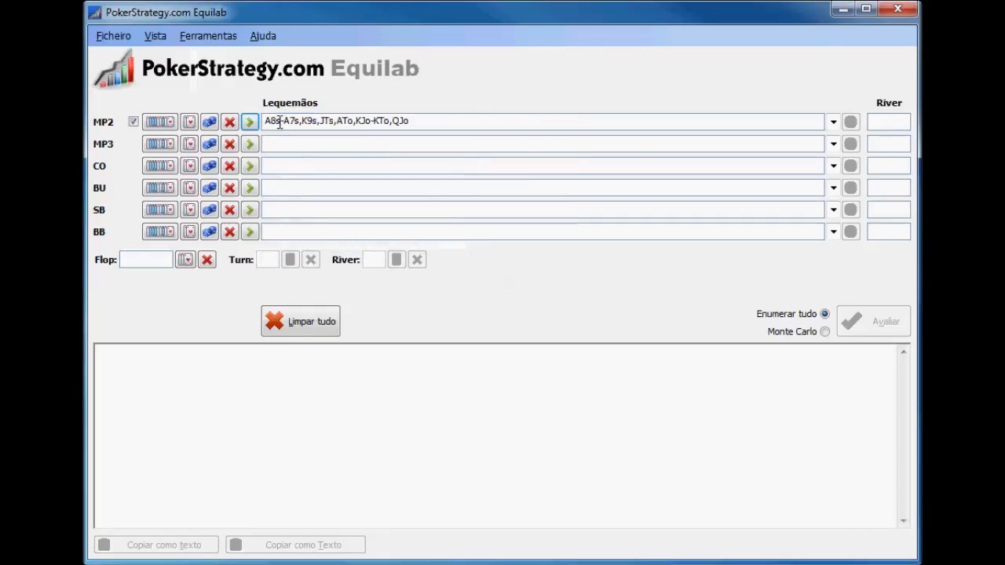
left_click(172, 120)
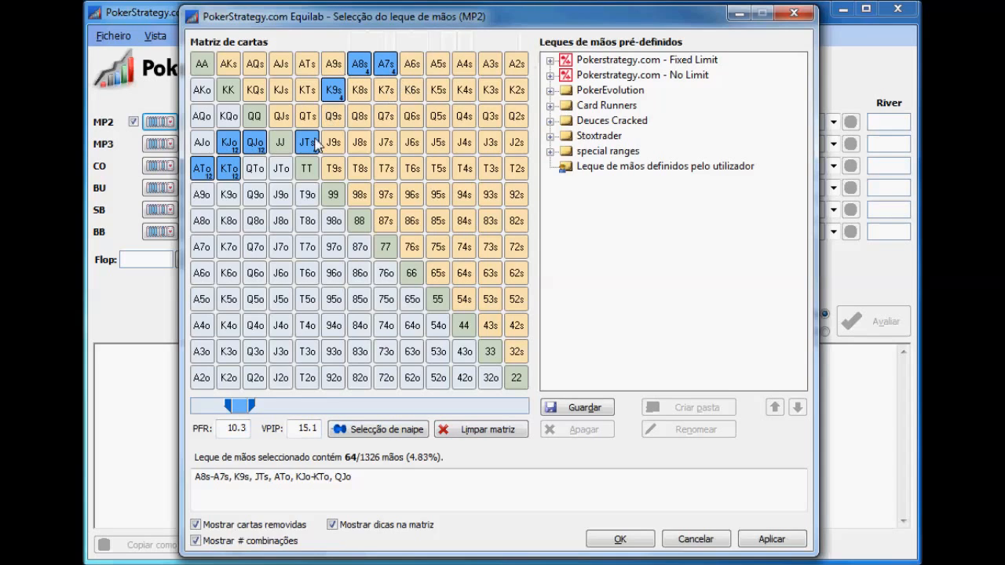
left_click(620, 539)
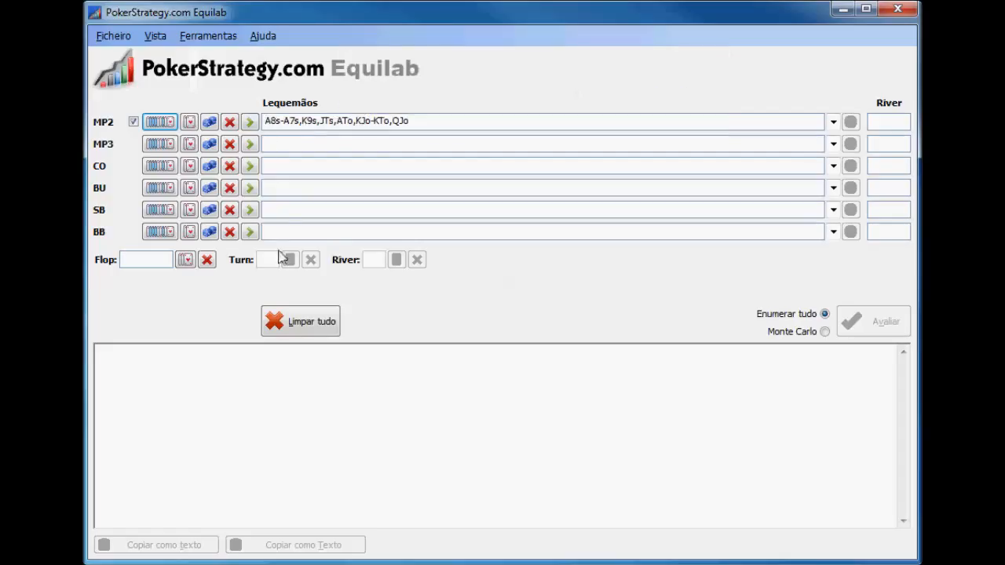
Clear all entries, assign MP2 the predefined 50 / 10 Limp range, and review it in the matrix
left_click(286, 320)
left_click(250, 122)
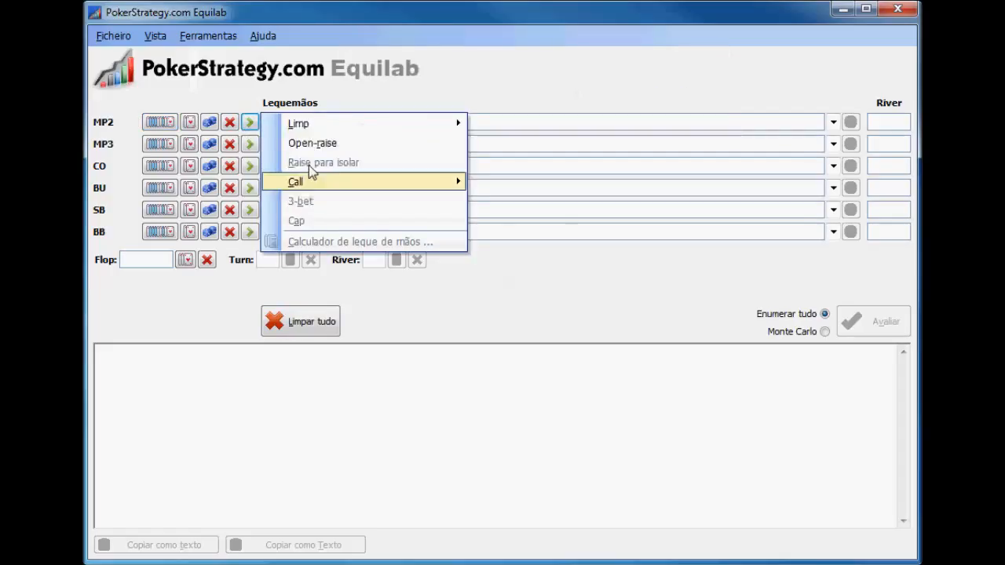
mouse_move(320, 128)
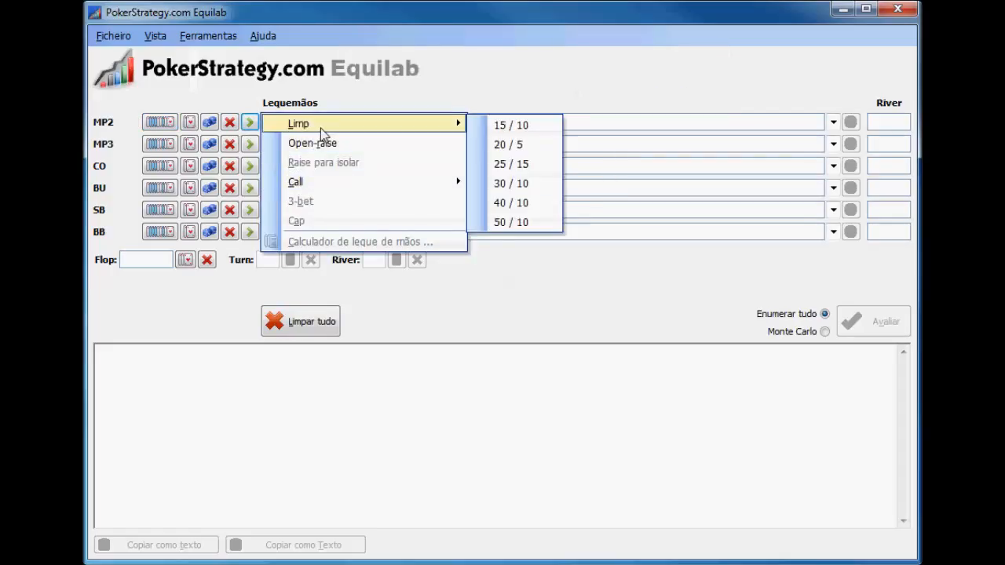
left_click(507, 223)
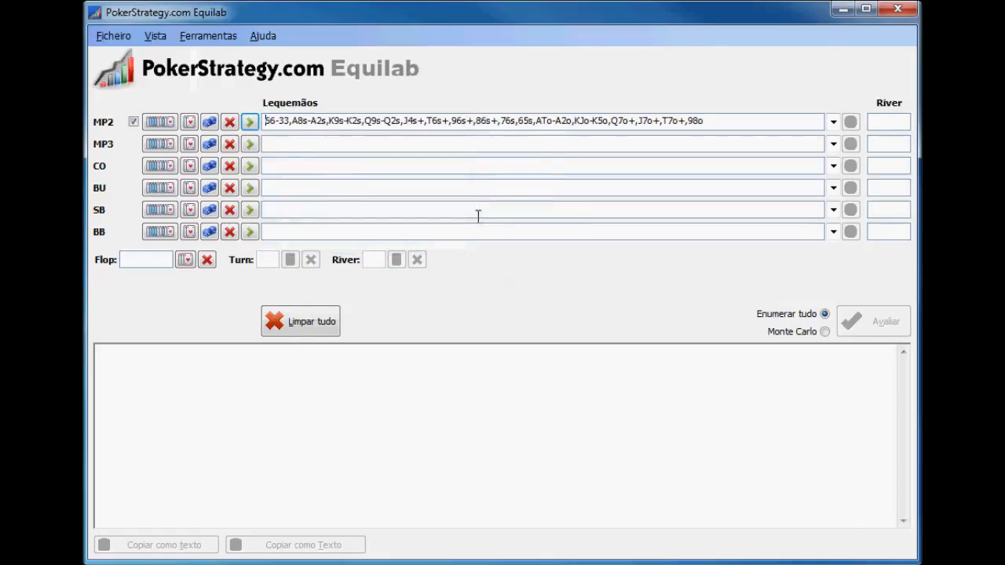
left_click(161, 123)
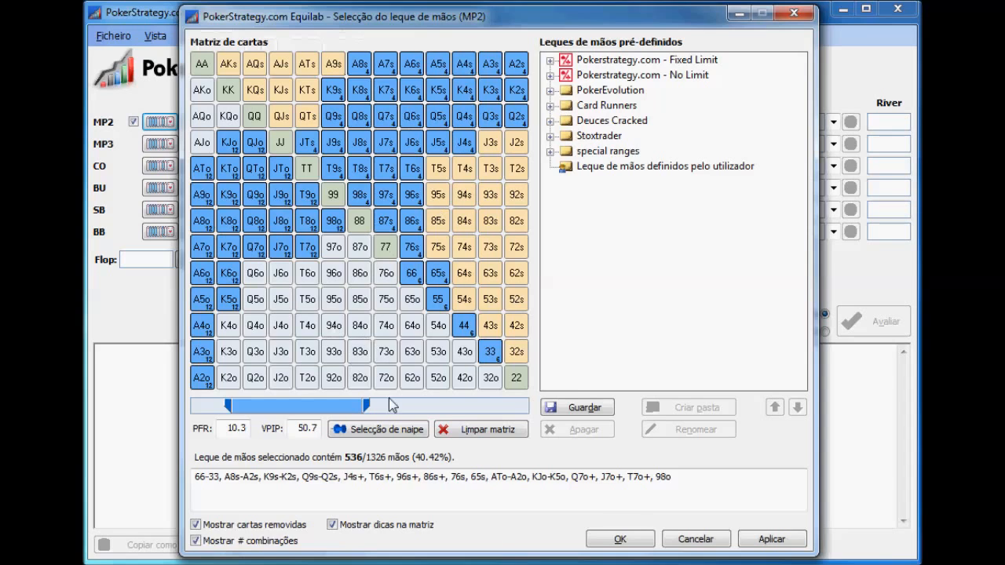
left_click(611, 540)
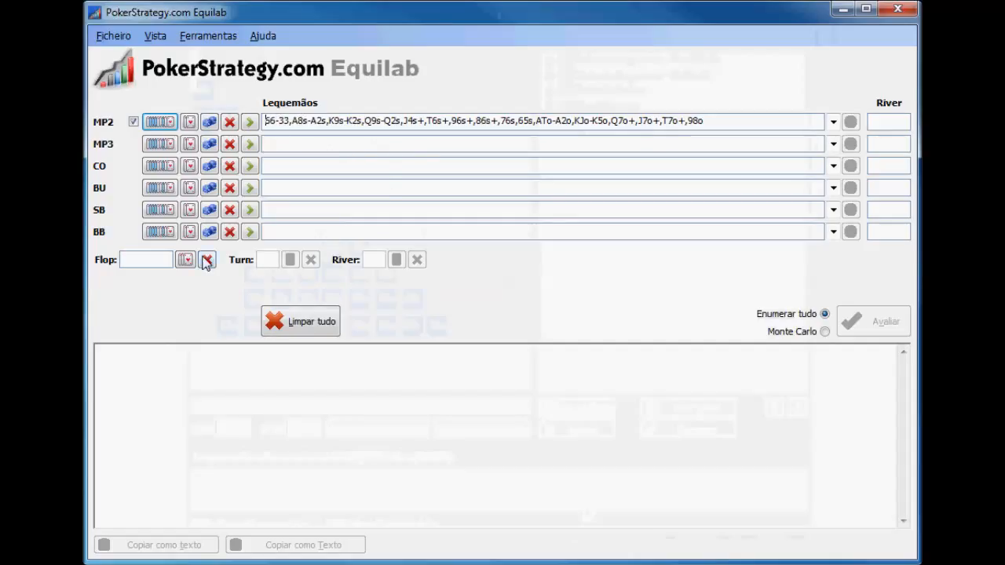
Clear all entries and assign MP2 the predefined Open-raise range
left_click(296, 317)
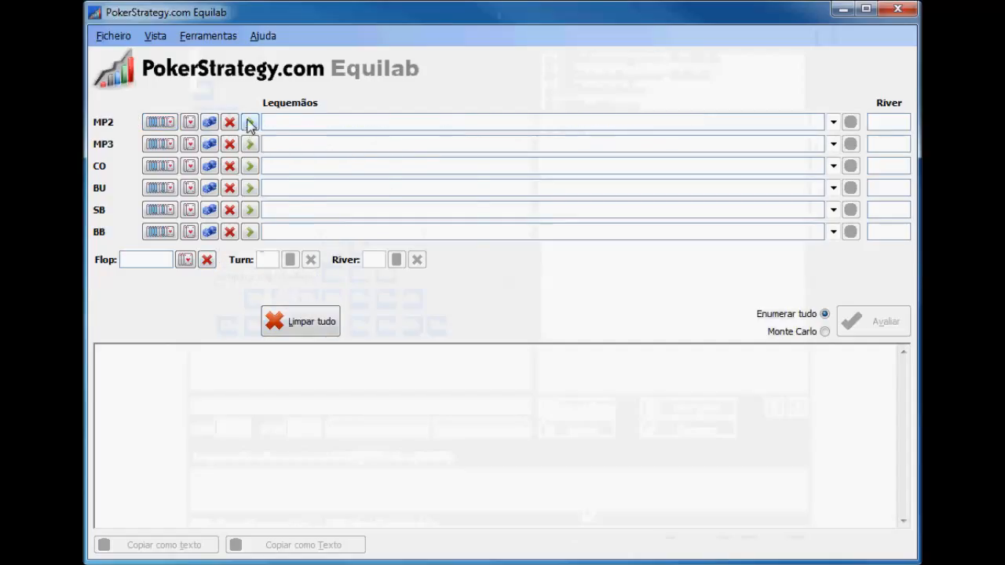
left_click(249, 122)
left_click(314, 144)
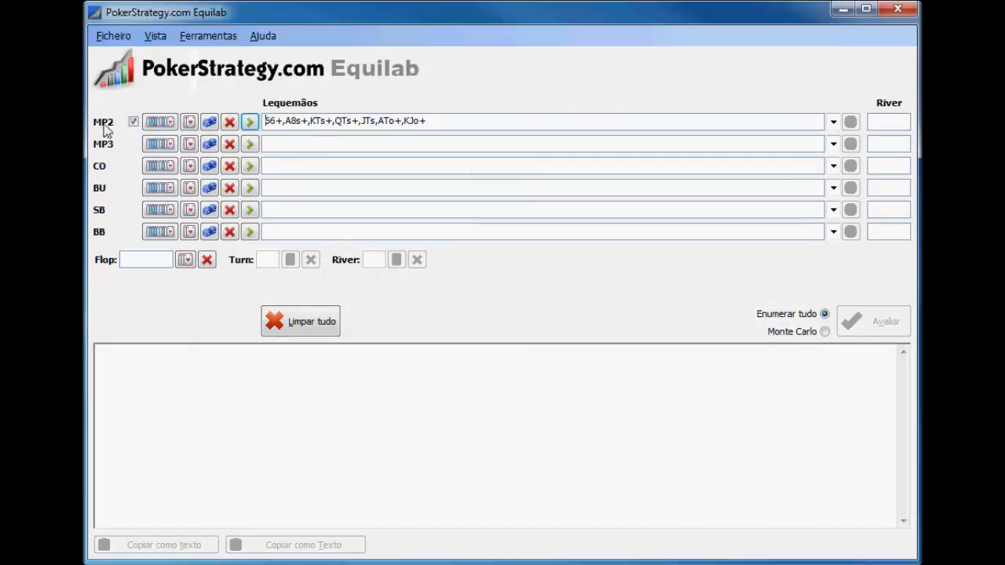
Clear the MP2 range, assign CO its predefined Open-raise range, and clear all entries again
left_click(292, 325)
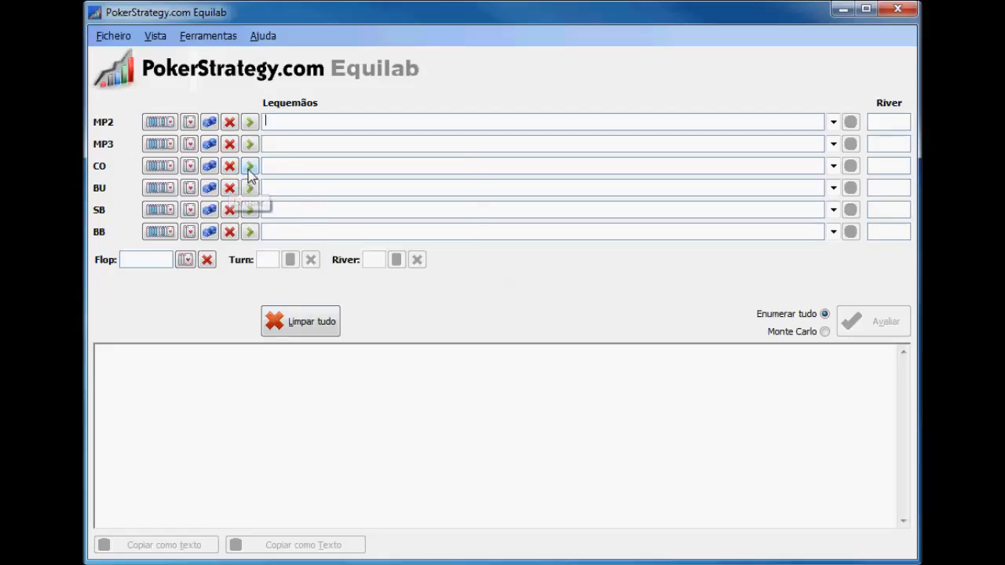
left_click(250, 166)
left_click(334, 190)
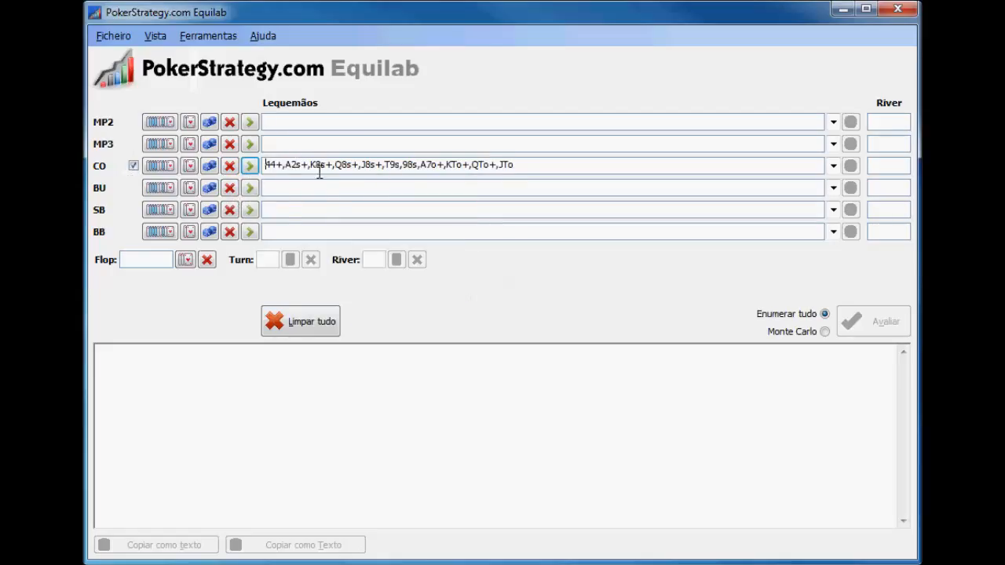
left_click(310, 326)
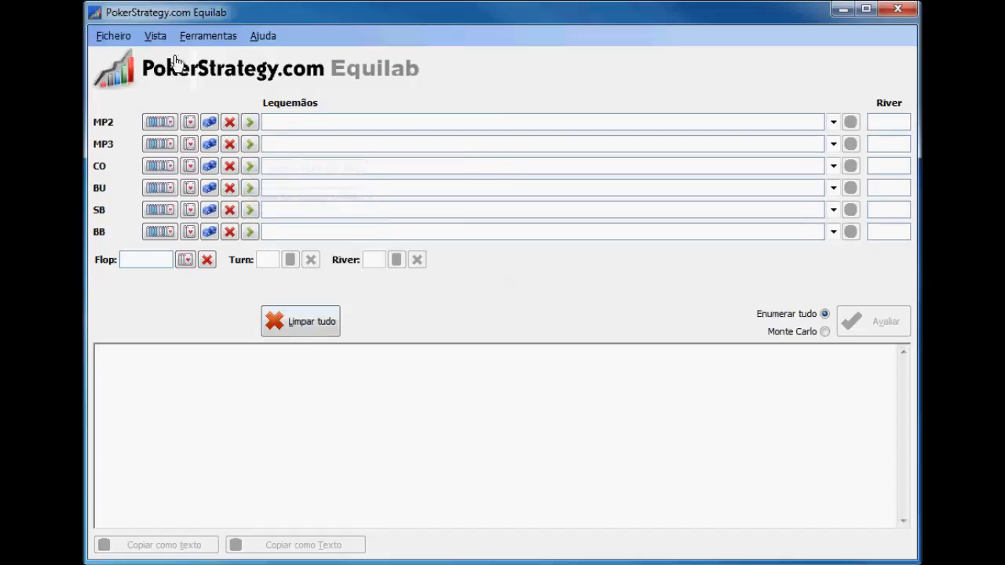
Open the Scenario Analyser and set the villain's hand range to a VPIP of 15
left_click(214, 40)
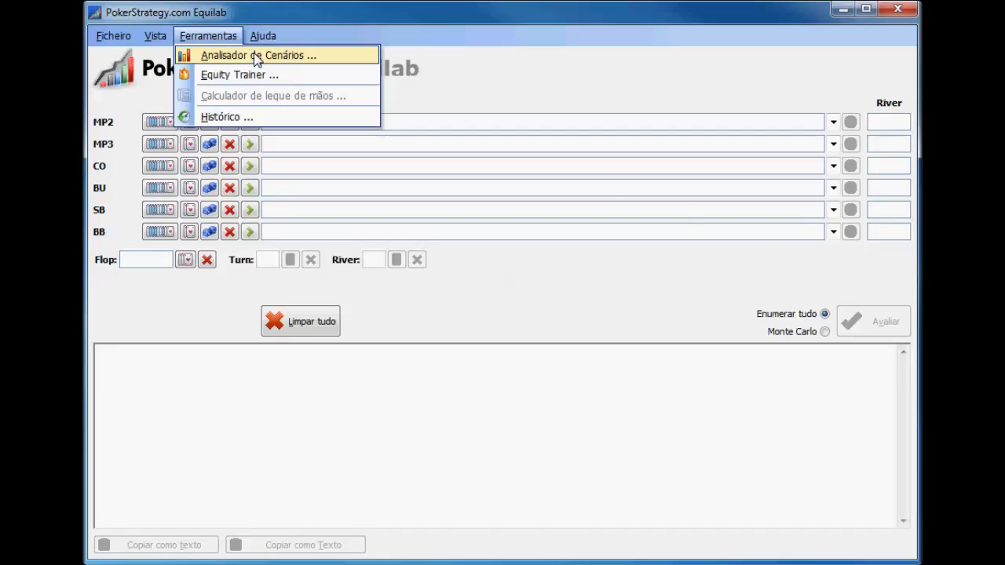
left_click(257, 57)
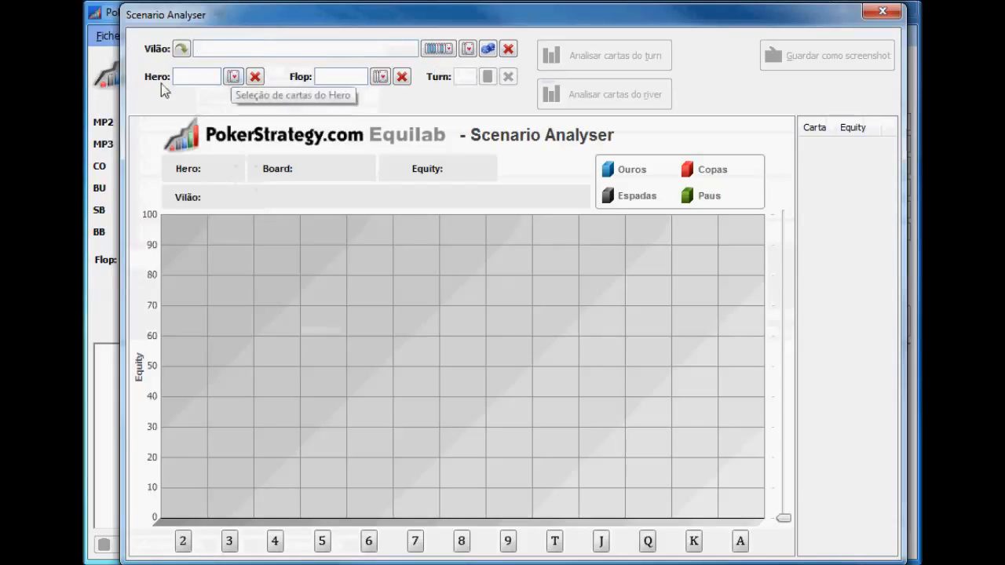
left_click(437, 49)
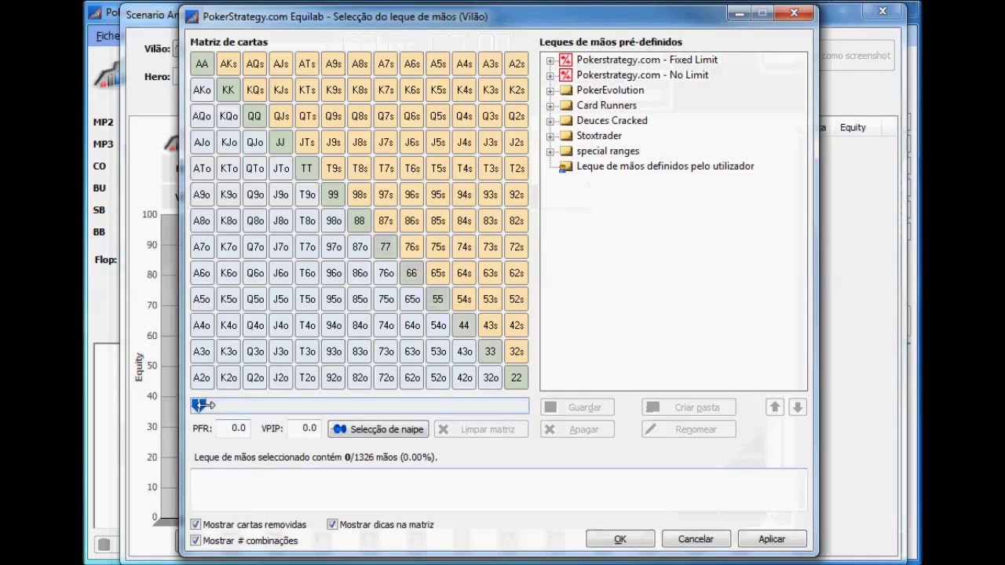
left_click(309, 428)
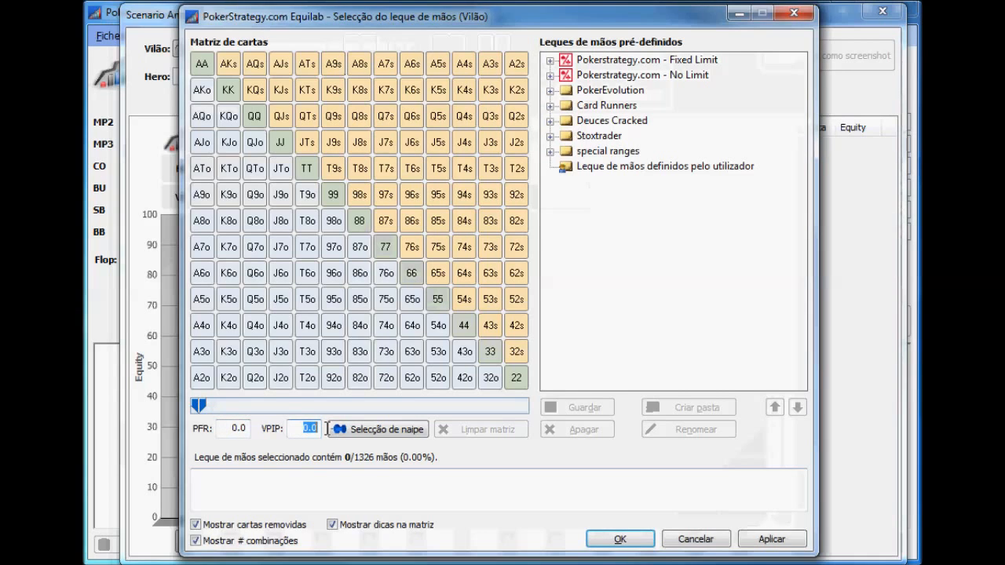
type("15")
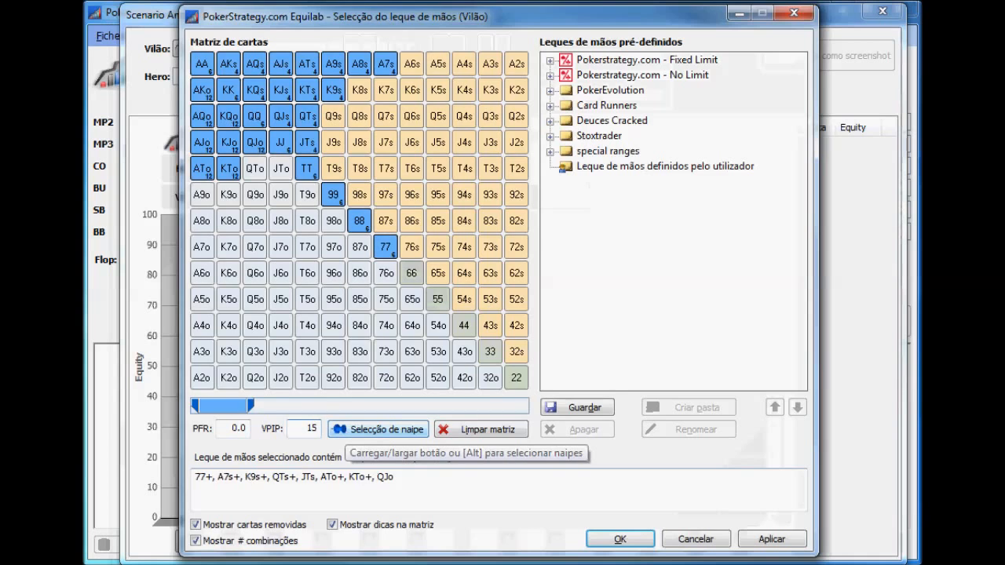
left_click(624, 541)
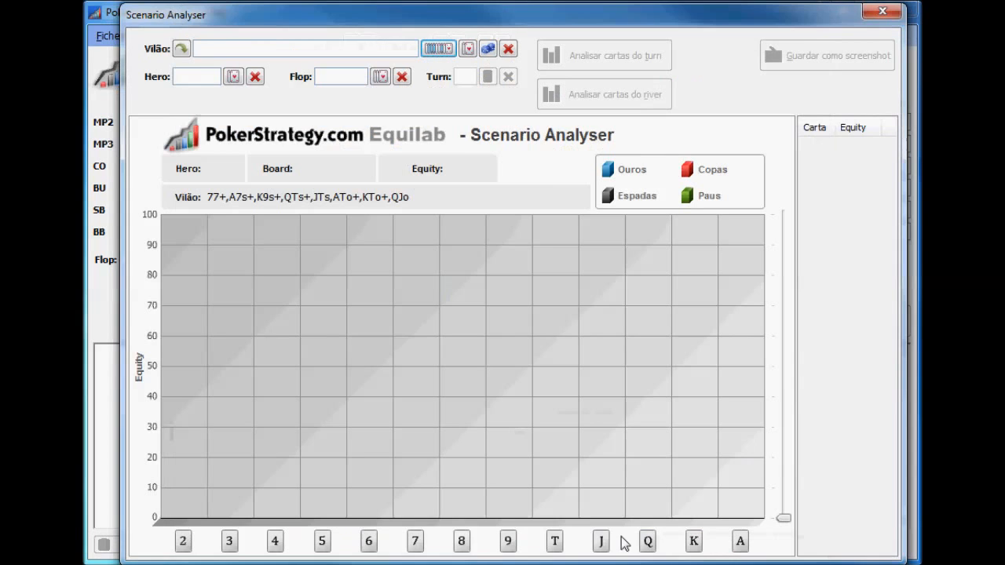
Give the hero the queen and jack of hearts in the Scenario Analyser
left_click(233, 76)
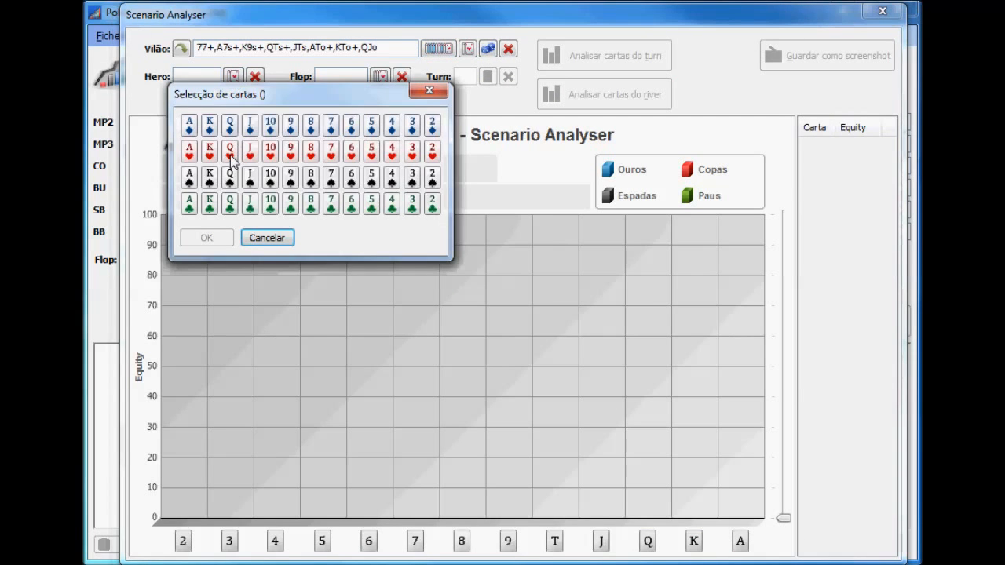
left_click(231, 153)
left_click(250, 151)
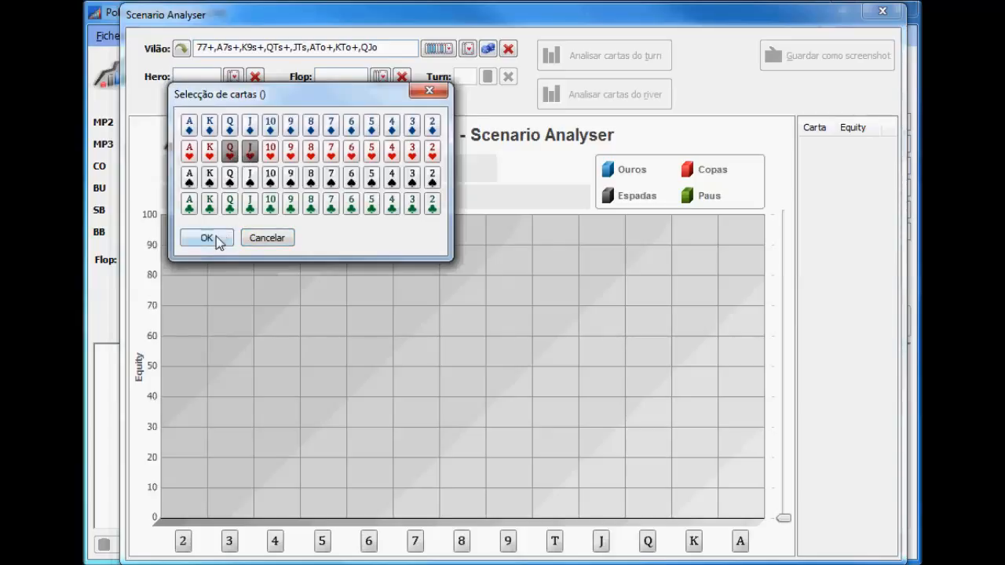
left_click(206, 238)
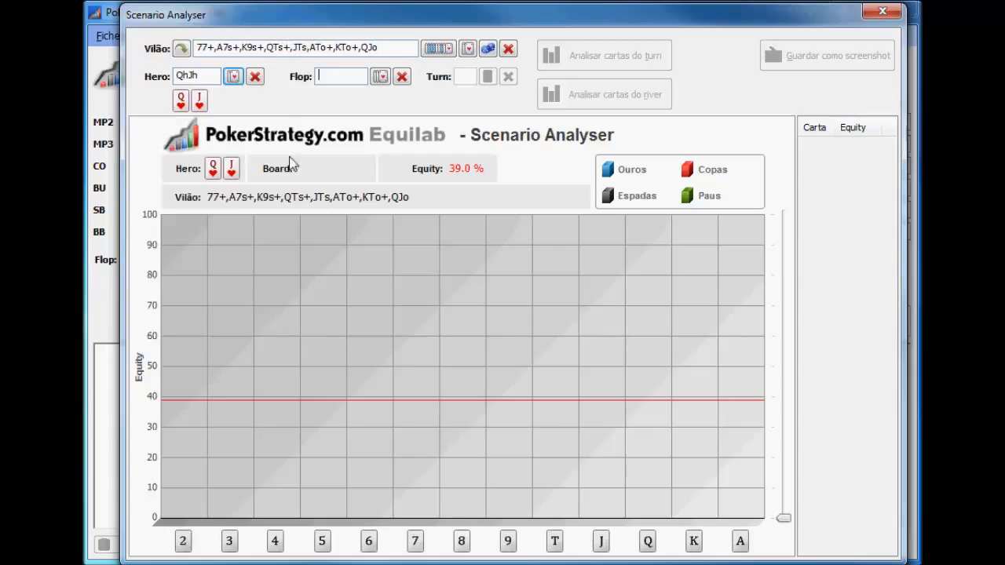
Set the flop to the four of hearts, six of spades and nine of clubs
left_click(381, 79)
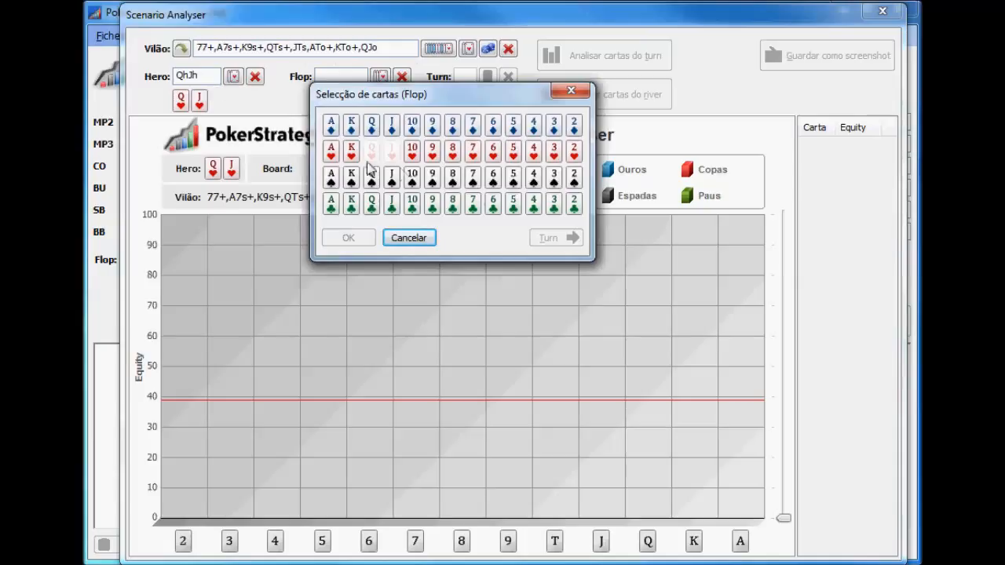
left_click(535, 154)
left_click(495, 189)
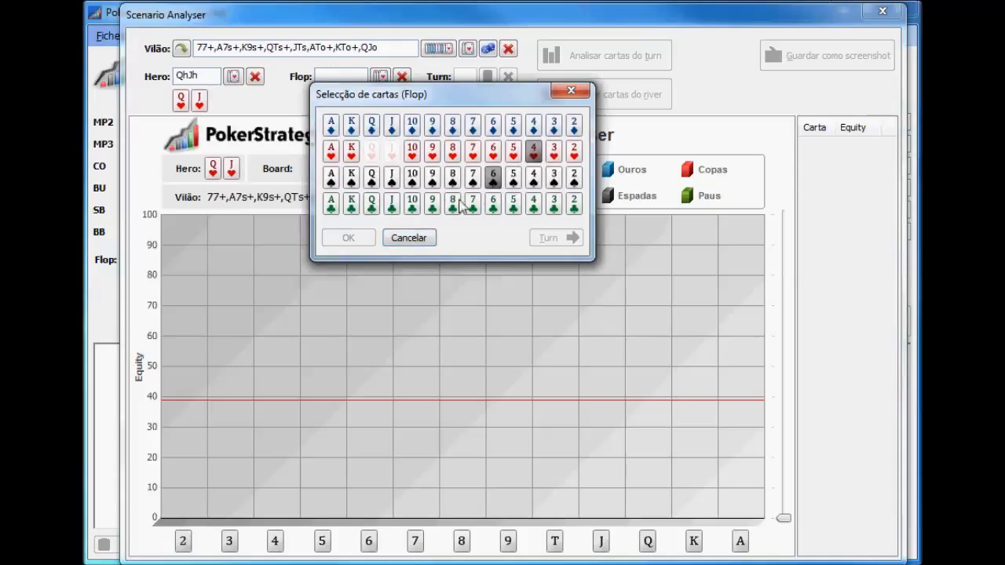
left_click(432, 206)
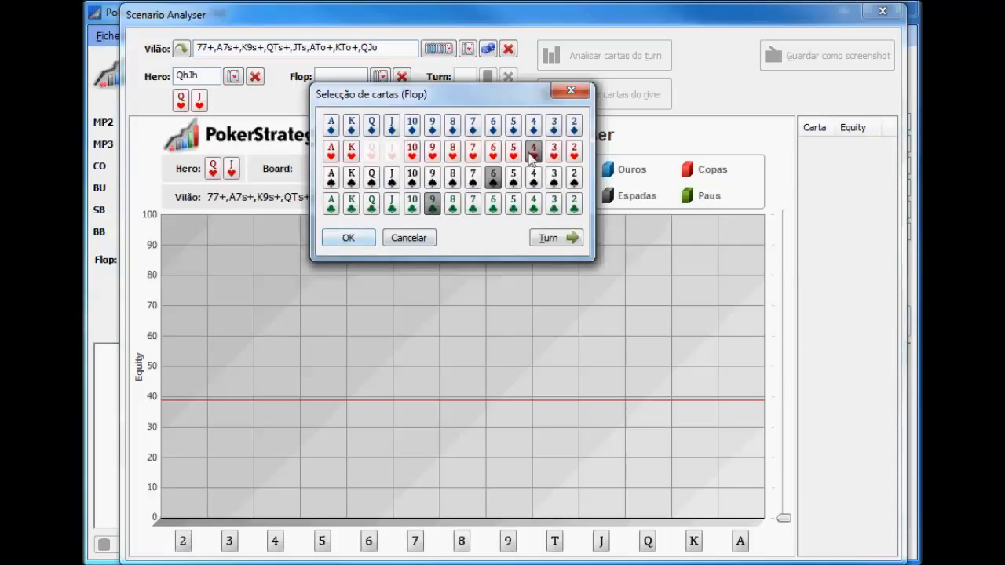
left_click(355, 237)
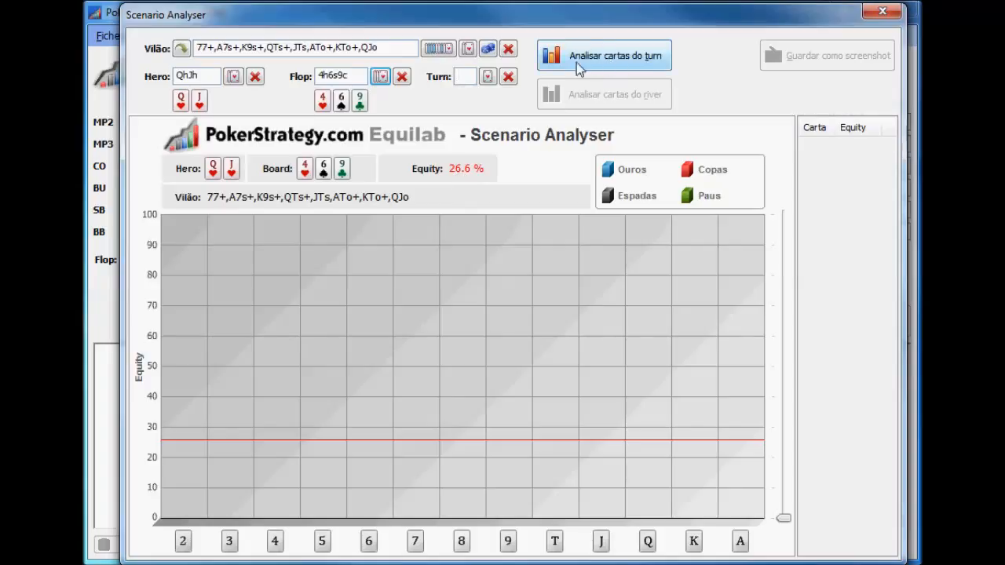
Analyse the possible turn cards and raise the chart's equity threshold to 50 %
left_click(644, 63)
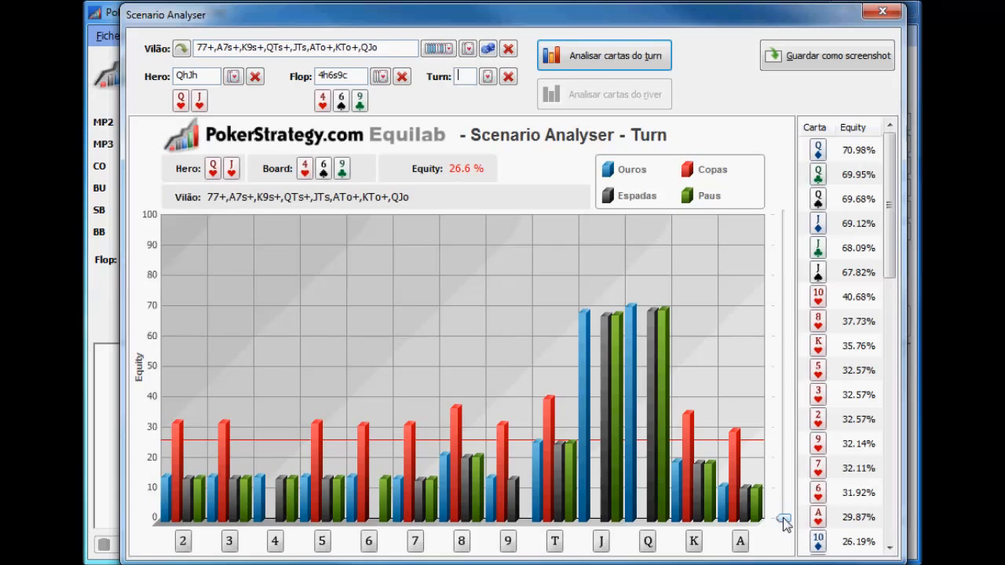
left_click_drag(786, 520, 804, 375)
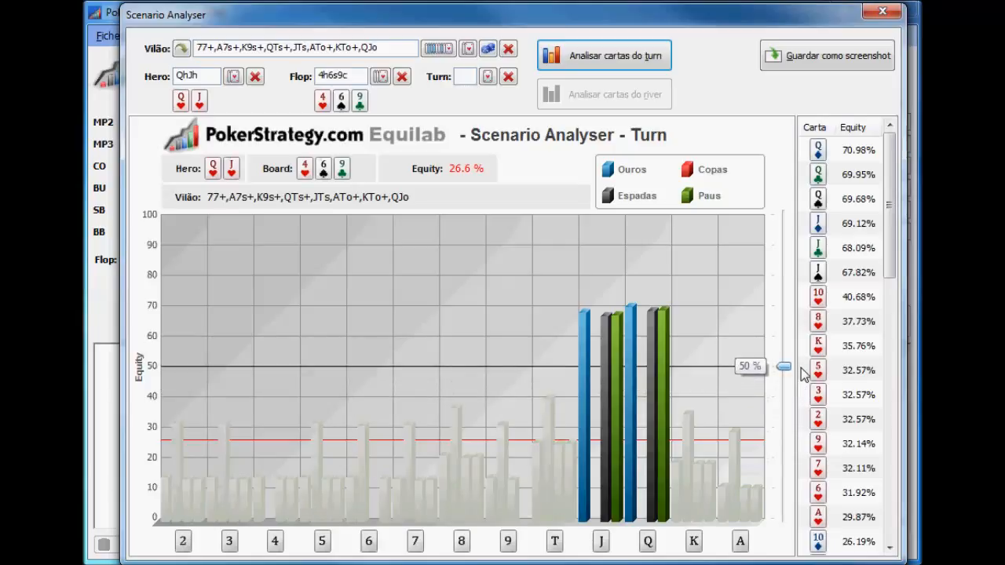
mouse_move(802, 368)
left_mouse_down()
mouse_move(802, 347)
mouse_move(806, 368)
left_mouse_up()
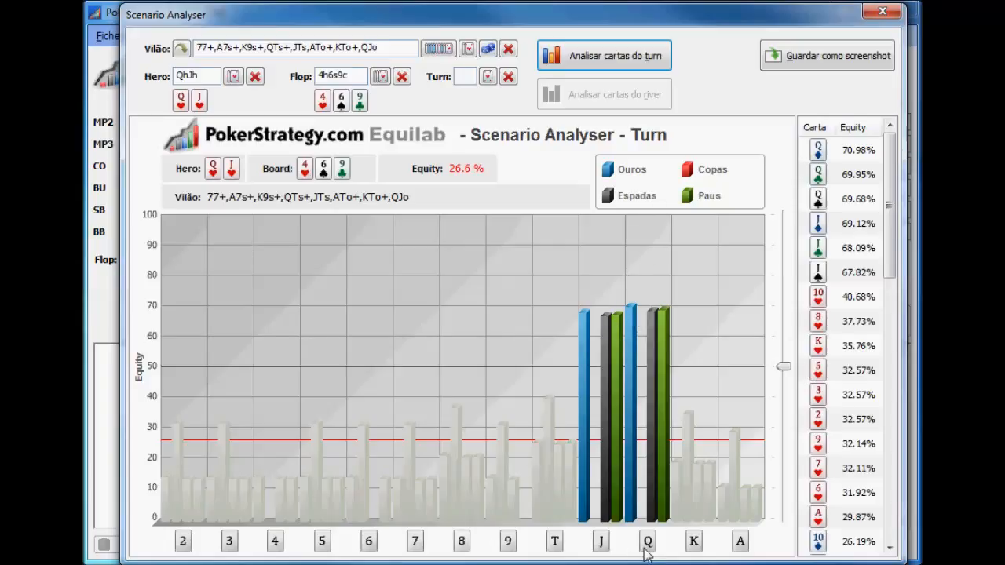
Set the turn card to the ten of diamonds
left_click(487, 78)
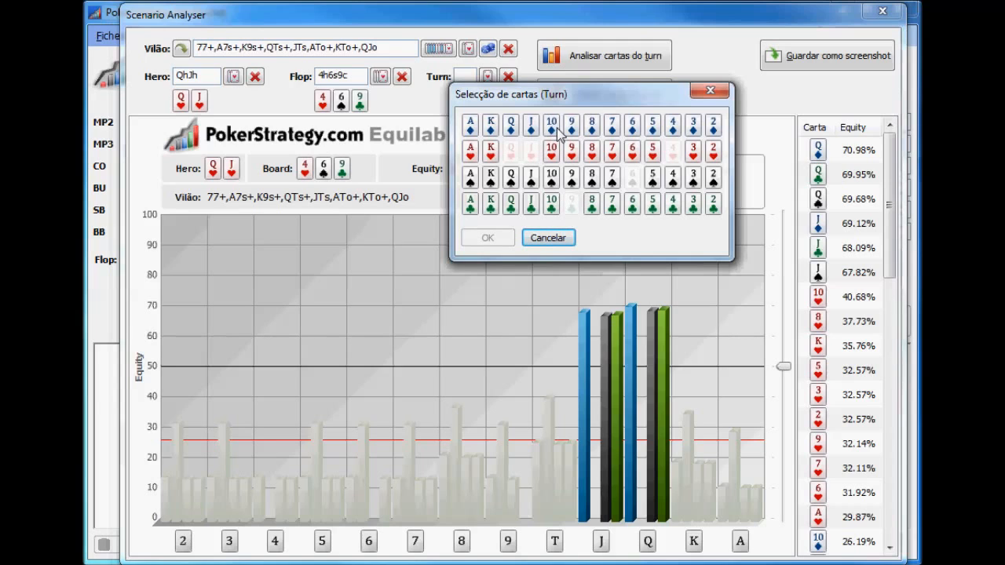
left_click(552, 127)
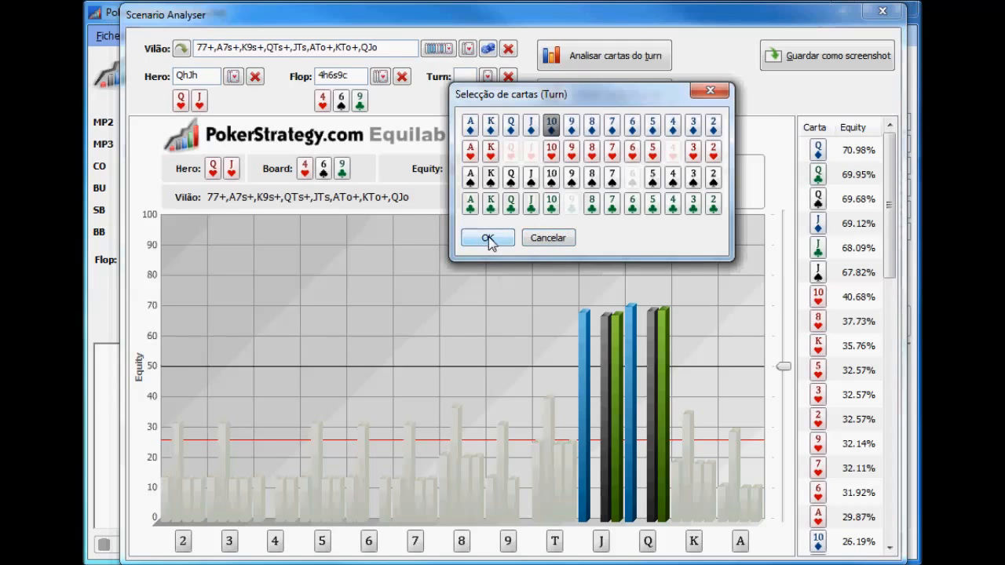
left_click(487, 237)
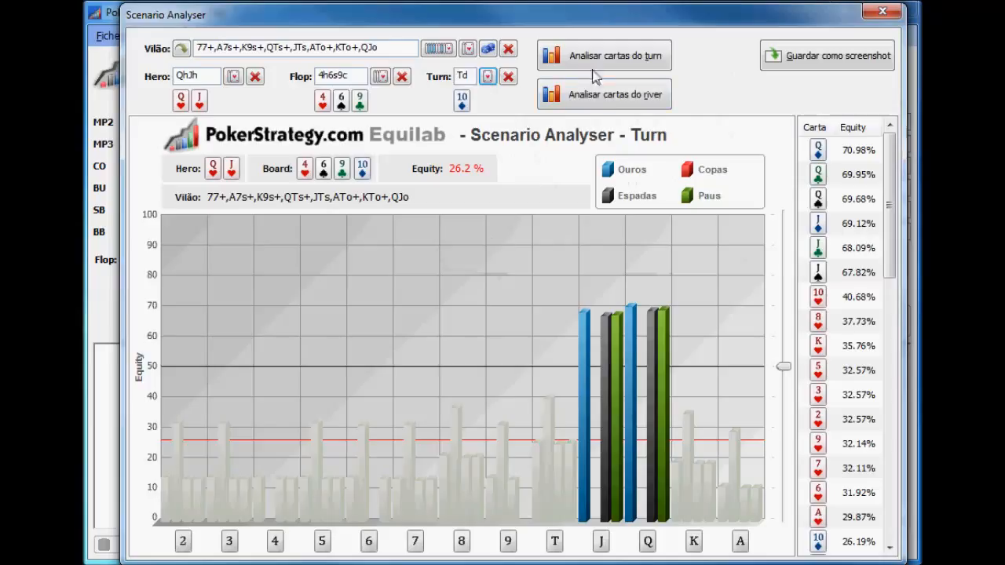
Analyse the possible river cards with the equity threshold at 90 %, and close the Scenario Analyser
left_click(633, 102)
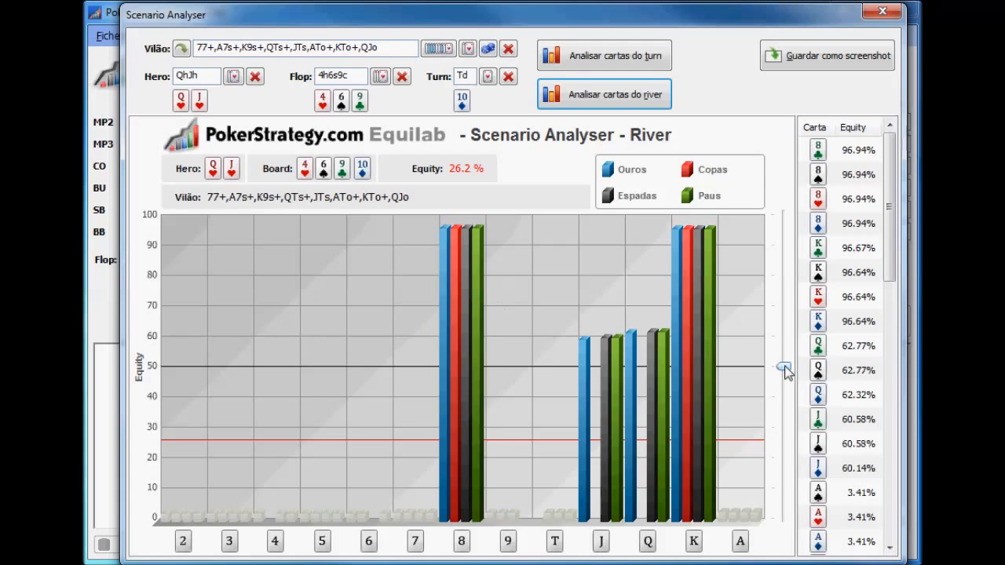
left_click_drag(787, 373, 801, 255)
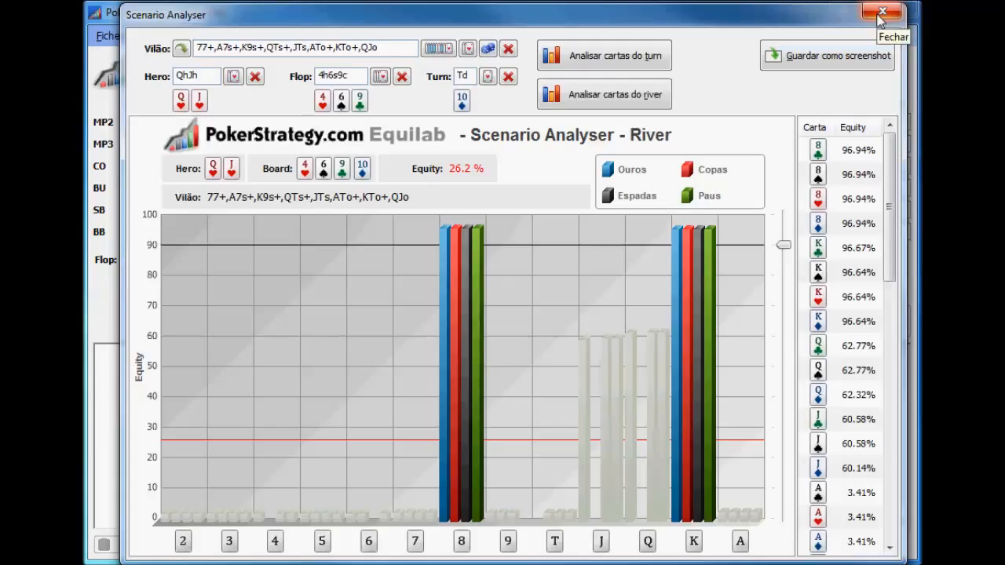
left_click(881, 16)
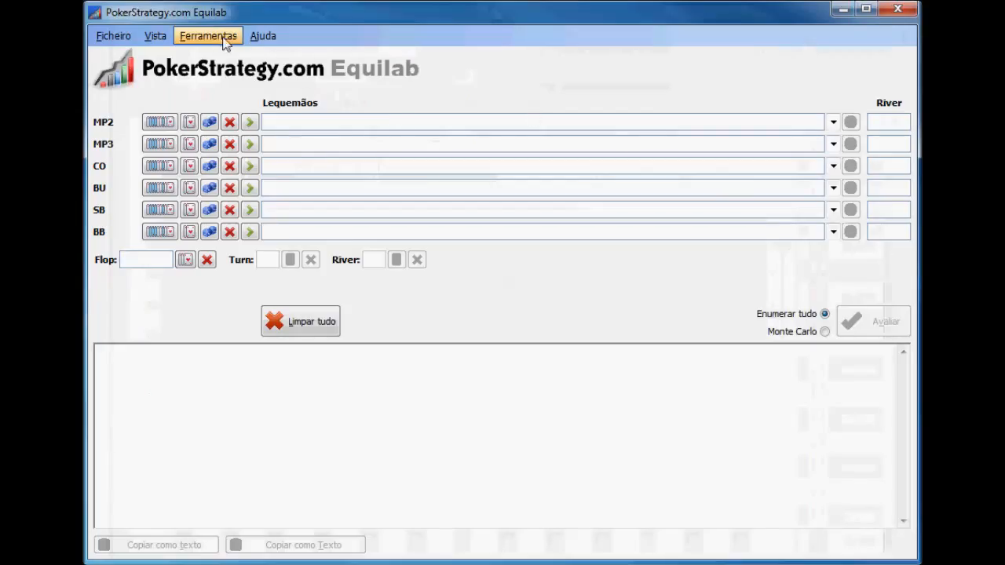
Open the Equity Trainer and start training with the predefined test "Big blind defense vs. SB open-raise"
left_click(223, 37)
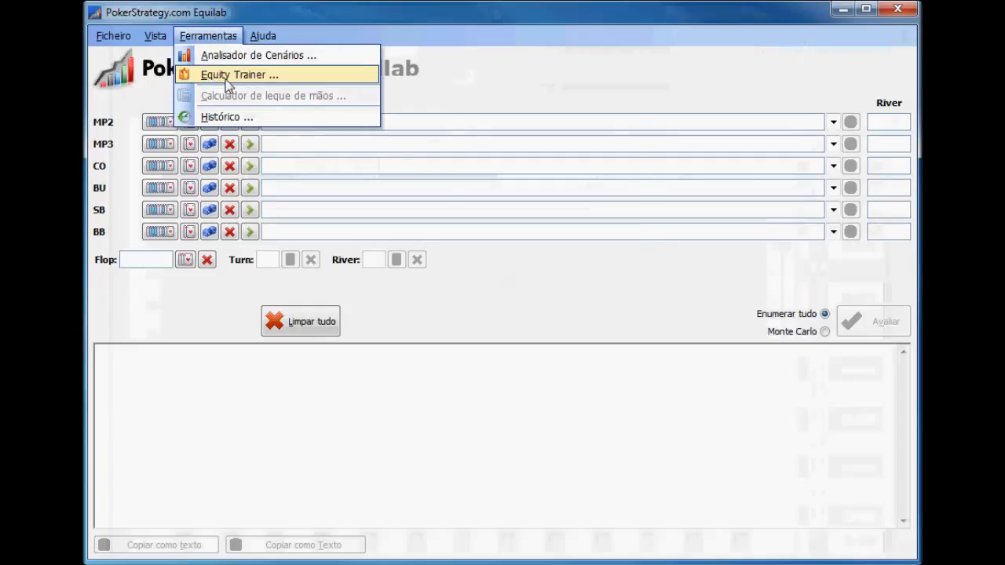
left_click(243, 77)
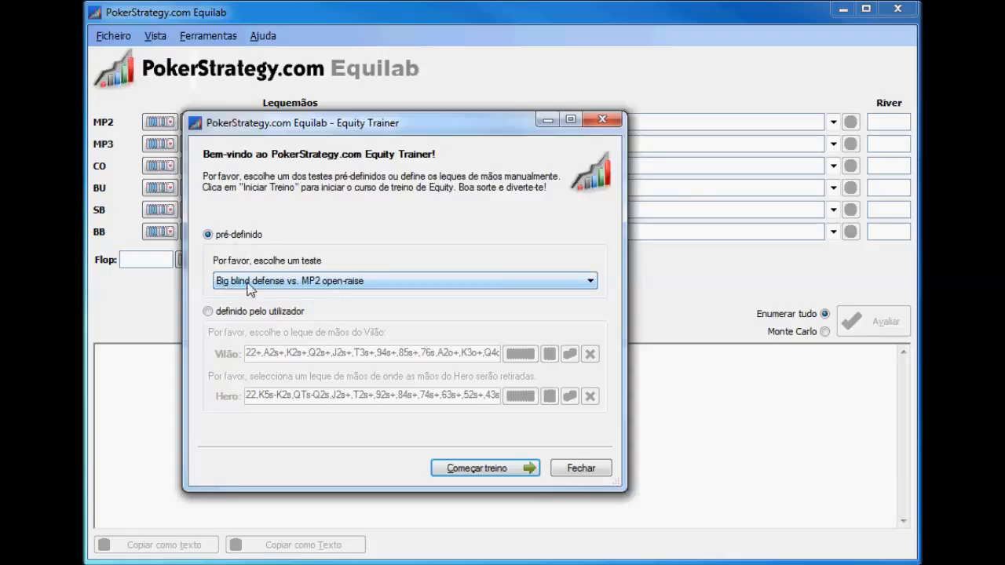
left_click(338, 284)
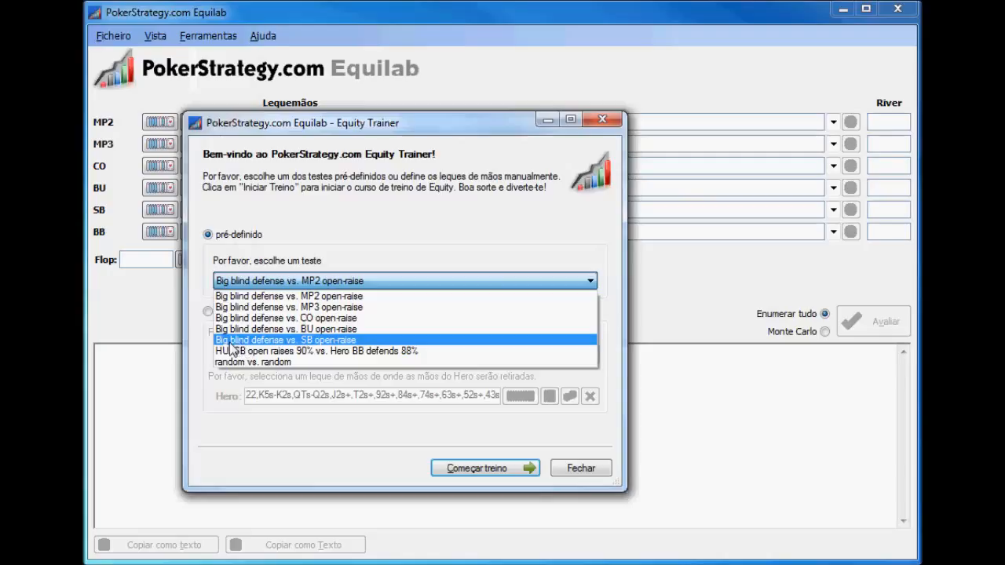
left_click(335, 349)
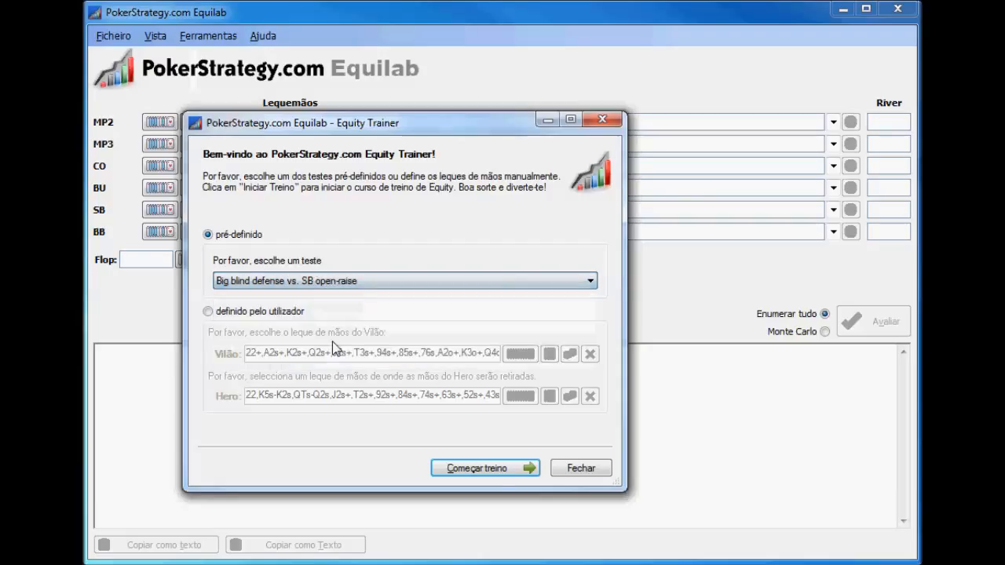
left_click(493, 471)
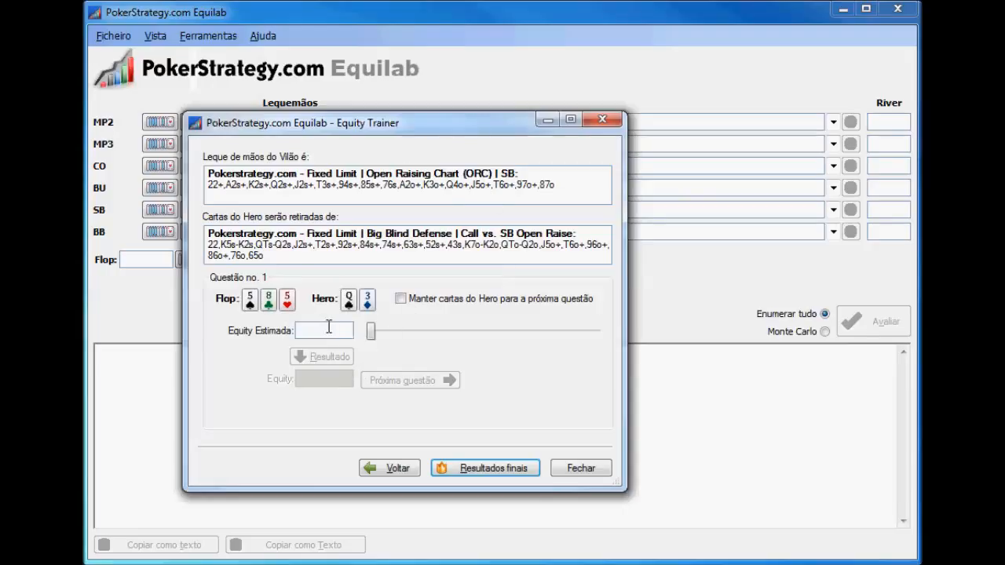
Answer training question 1 with an estimated equity of 35 % and show its result
left_click(329, 326)
type("35")
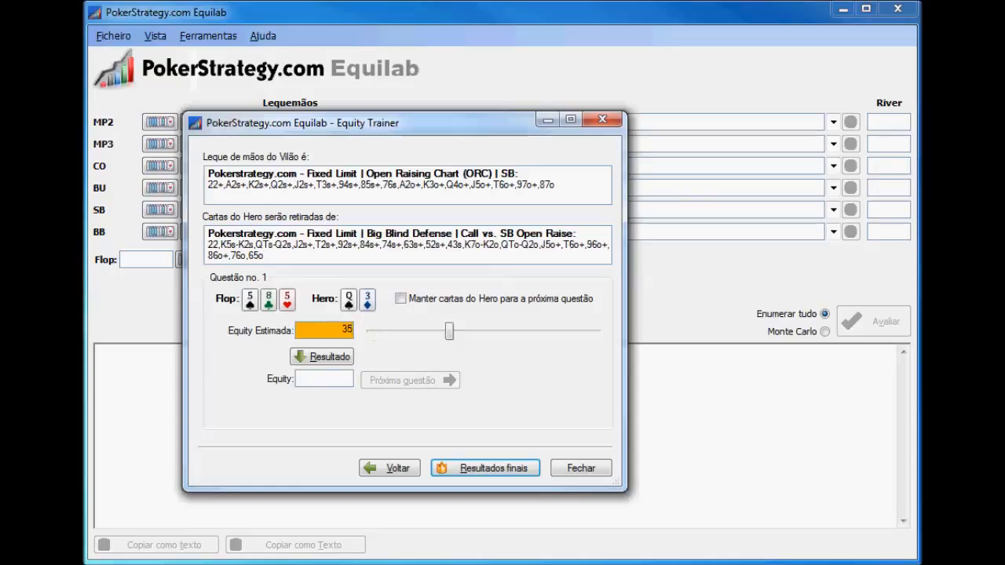
left_click(322, 357)
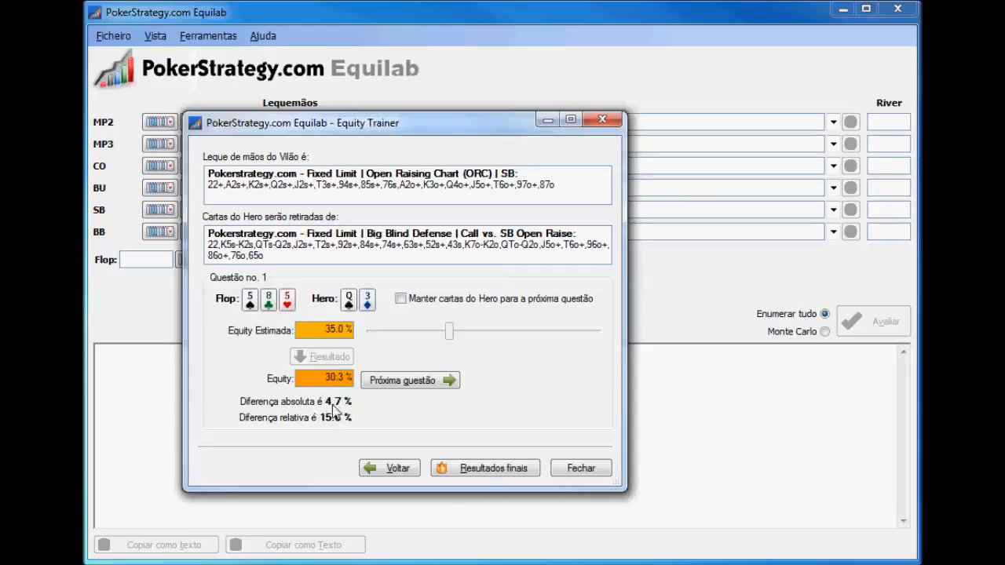
Go on to training question 2, estimate the equity at 52 % and show its result
left_click(421, 383)
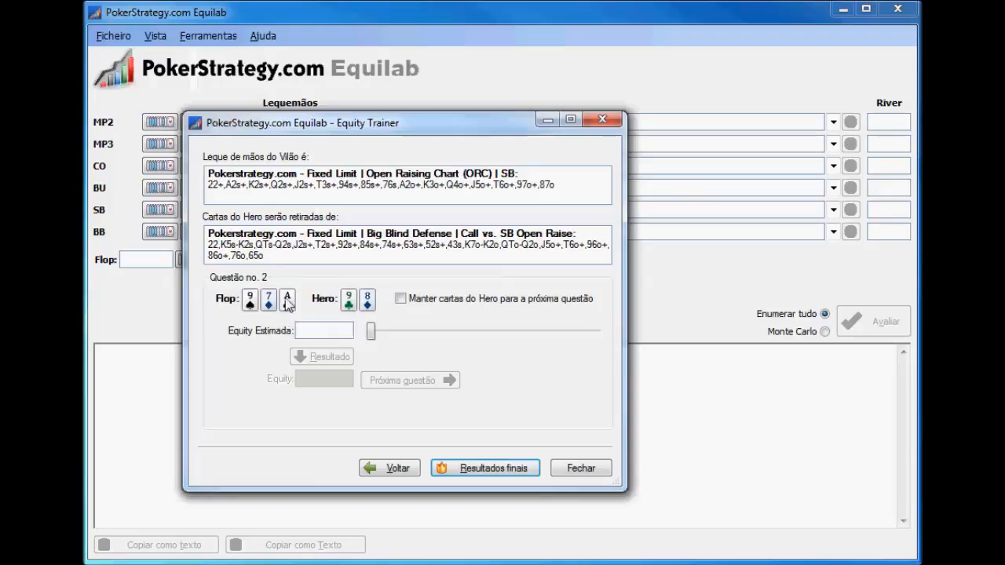
left_click(321, 326)
type("52")
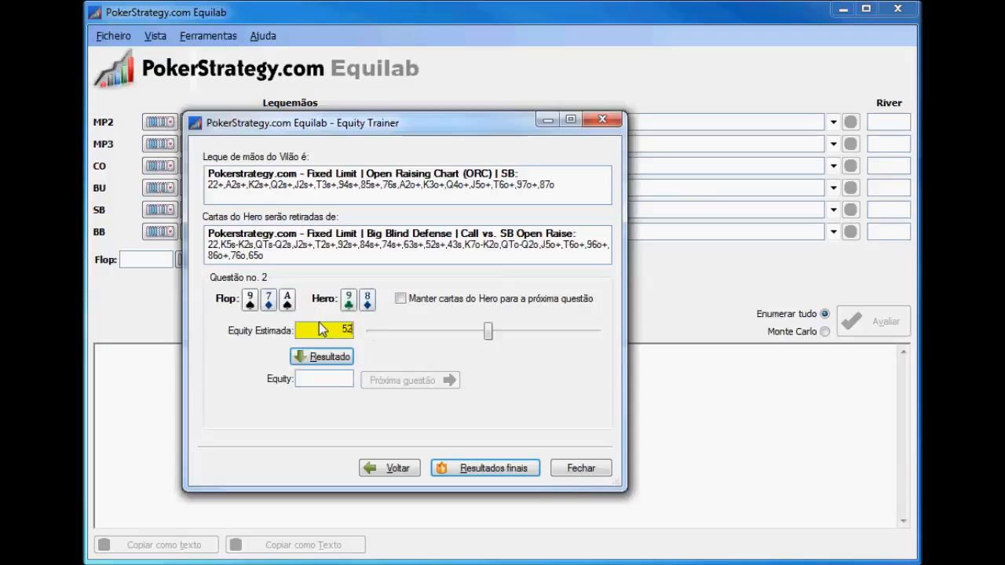
left_click(320, 362)
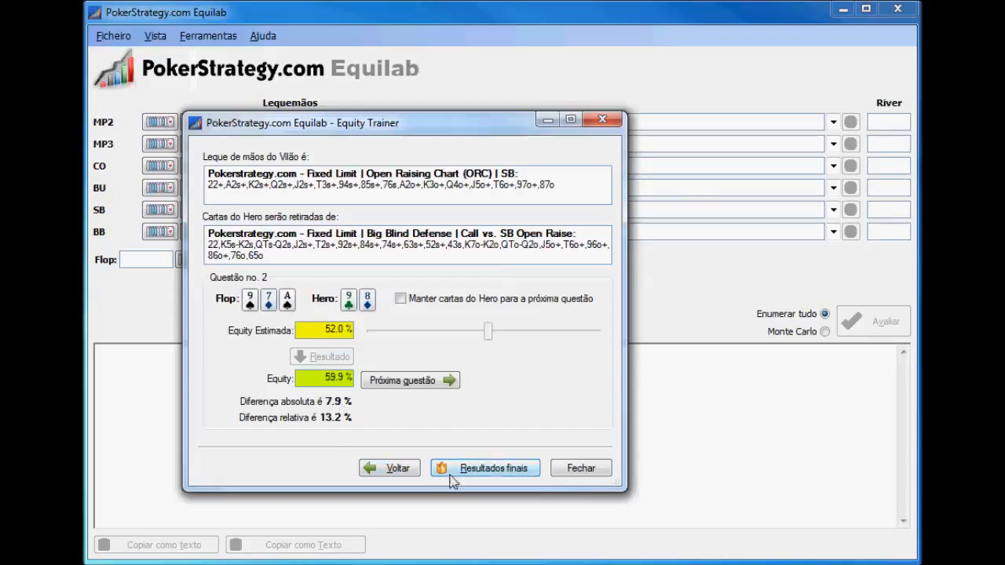
Go on to training question 3, estimate the equity at 30 % and show its result
left_click(399, 381)
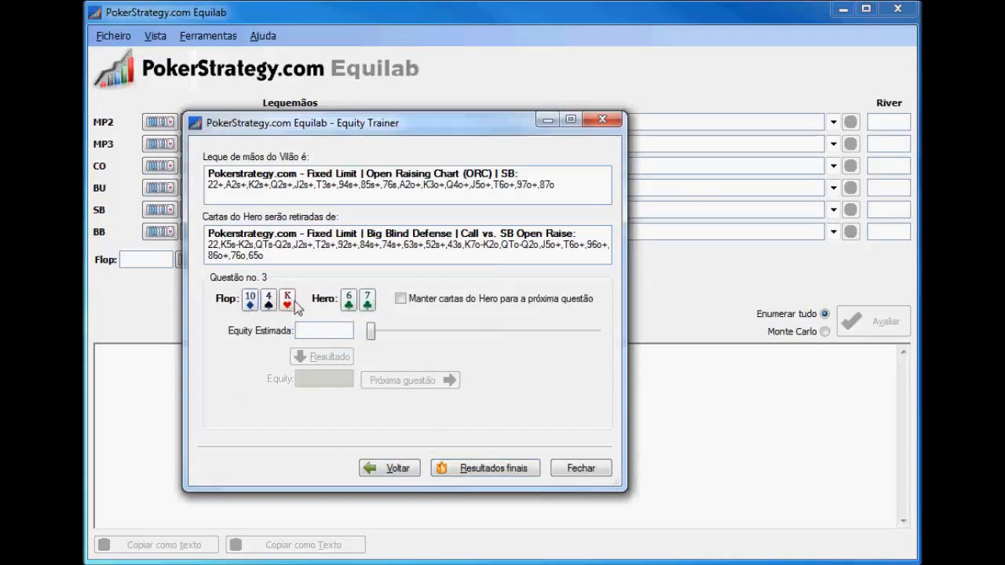
left_click(322, 329)
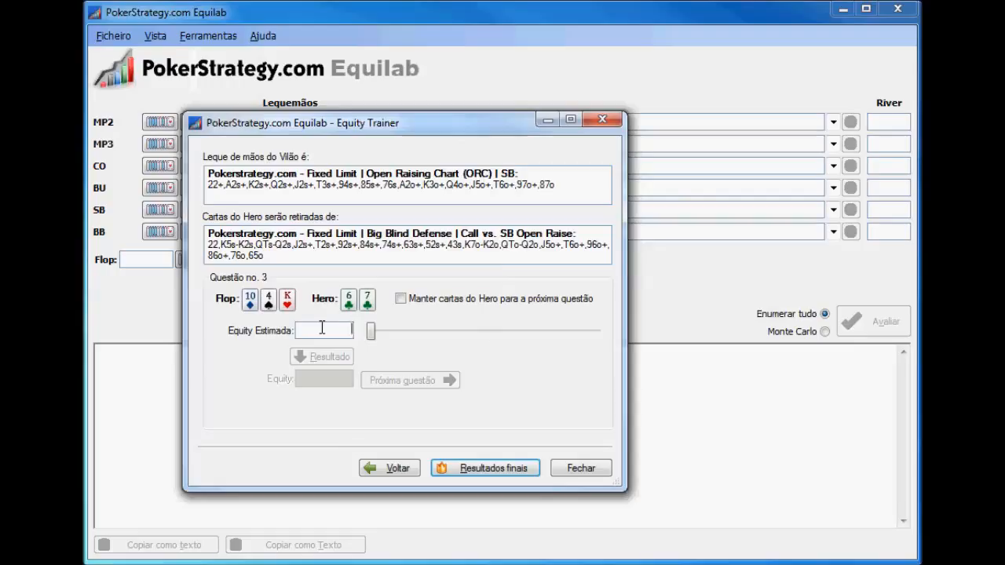
type("30")
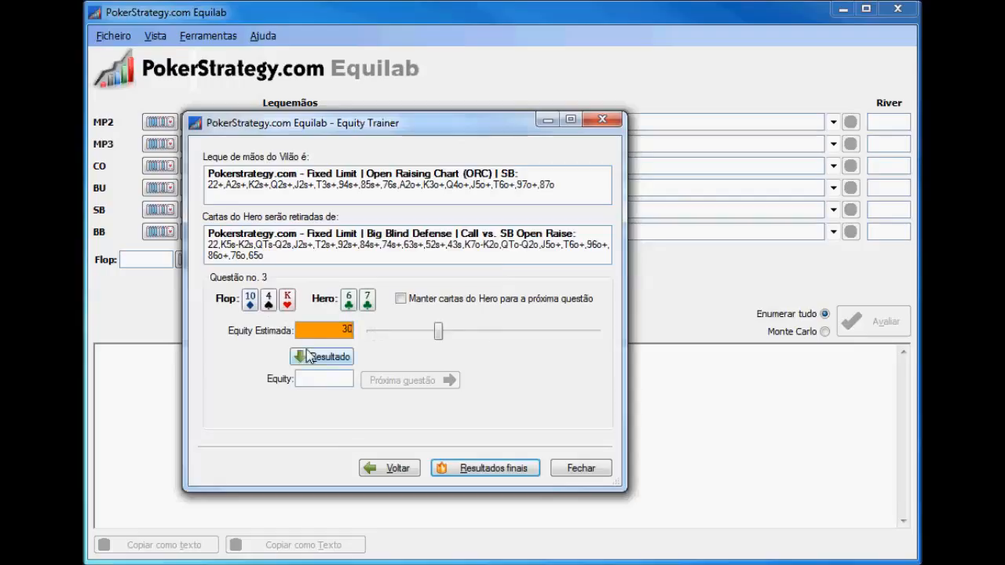
left_click(308, 356)
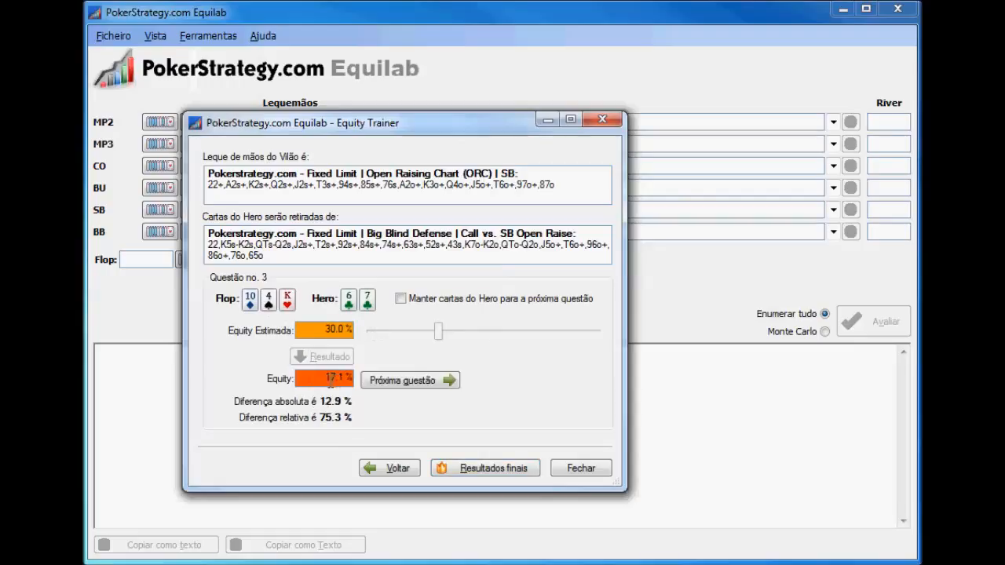
Go on to training question 4, estimate the equity at 25 % and show its result
left_click(401, 382)
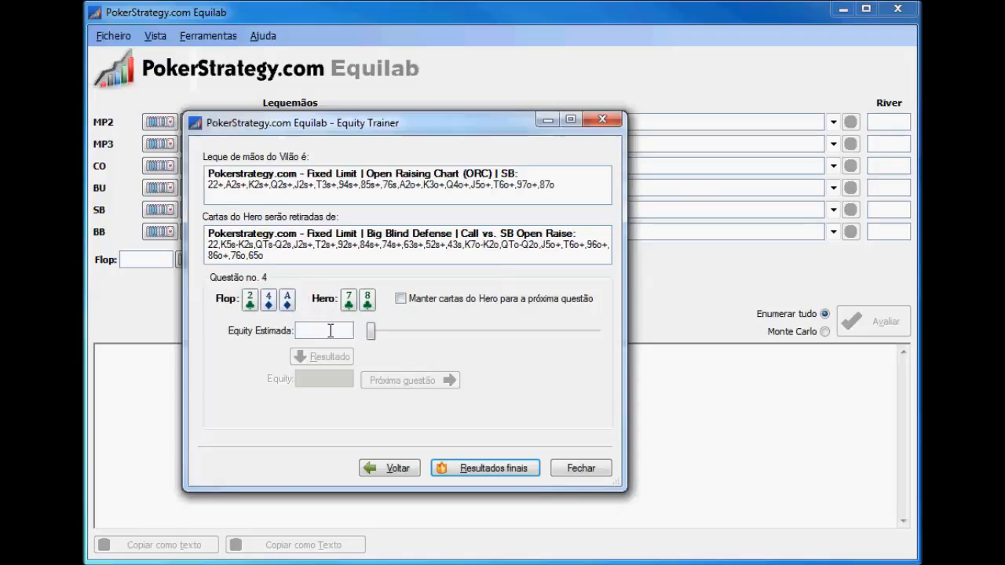
type("25")
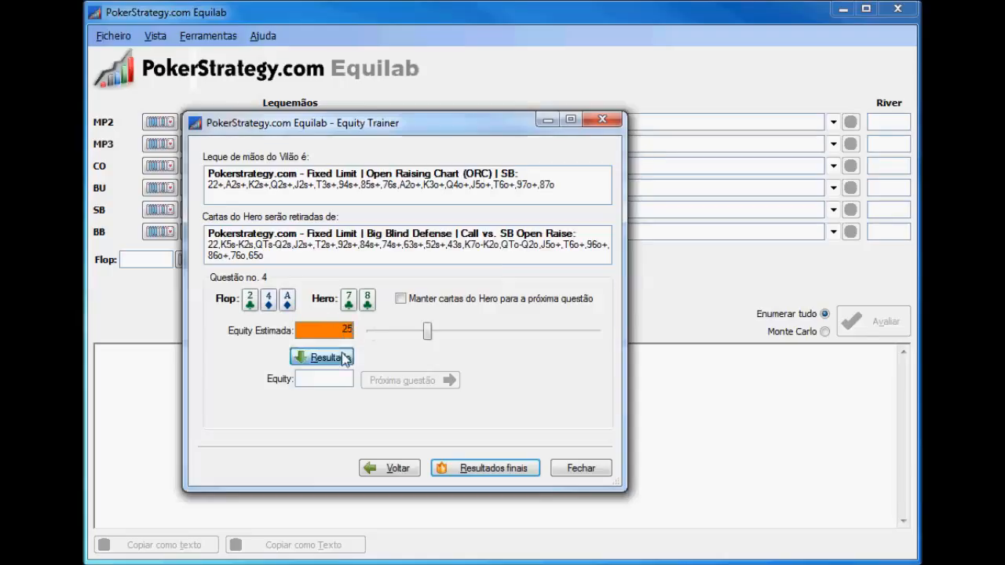
left_click(330, 357)
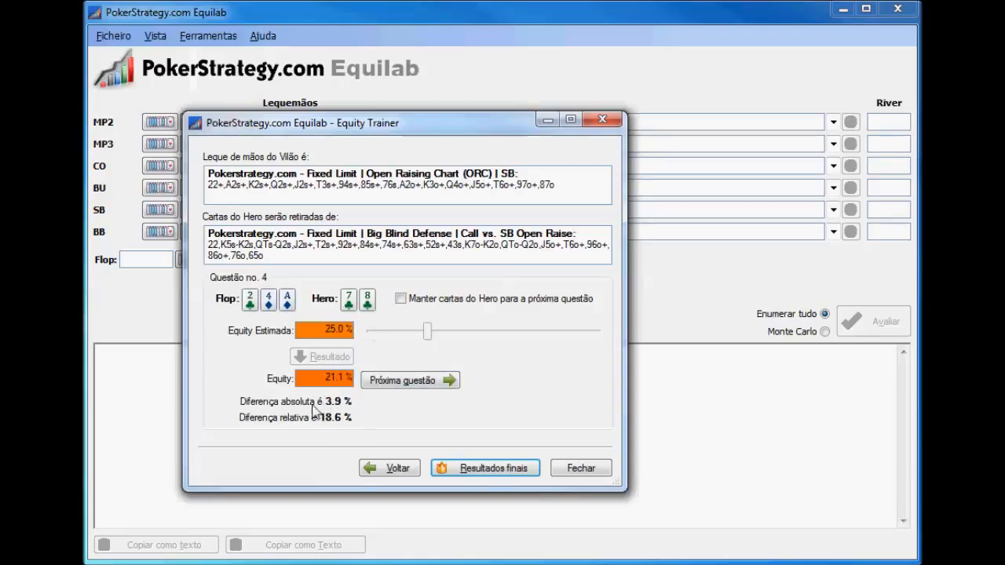
Show the final results of the training and close the Equity Trainer
left_click(490, 469)
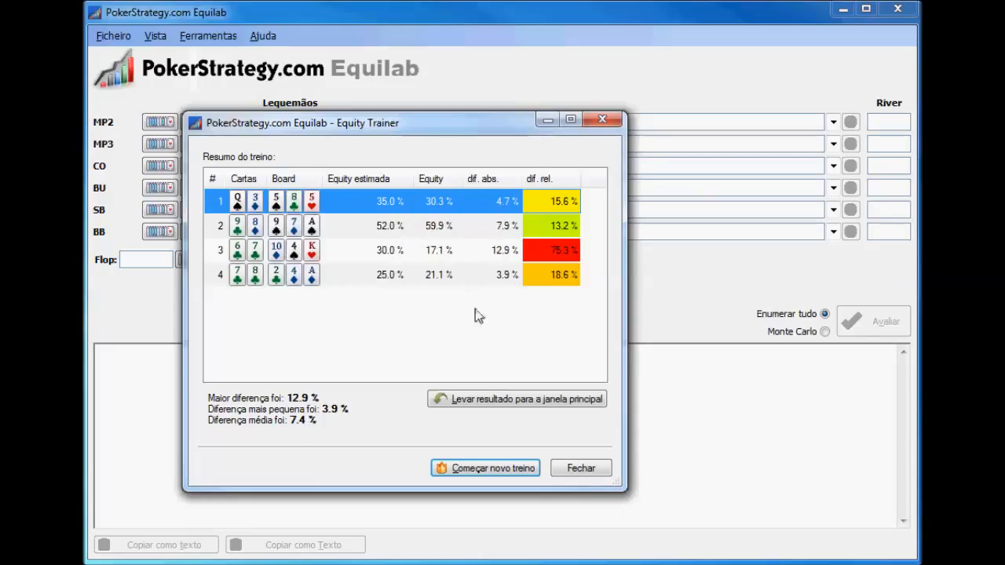
left_click(582, 469)
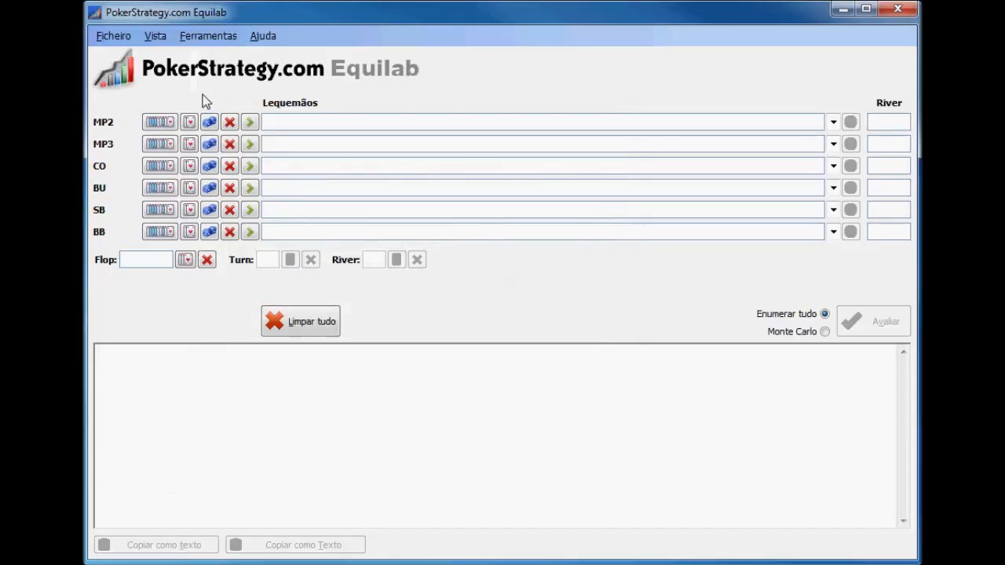
Assign MP2 a hand range with a VPIP of 50 and add the pocket pair 22
left_click(162, 121)
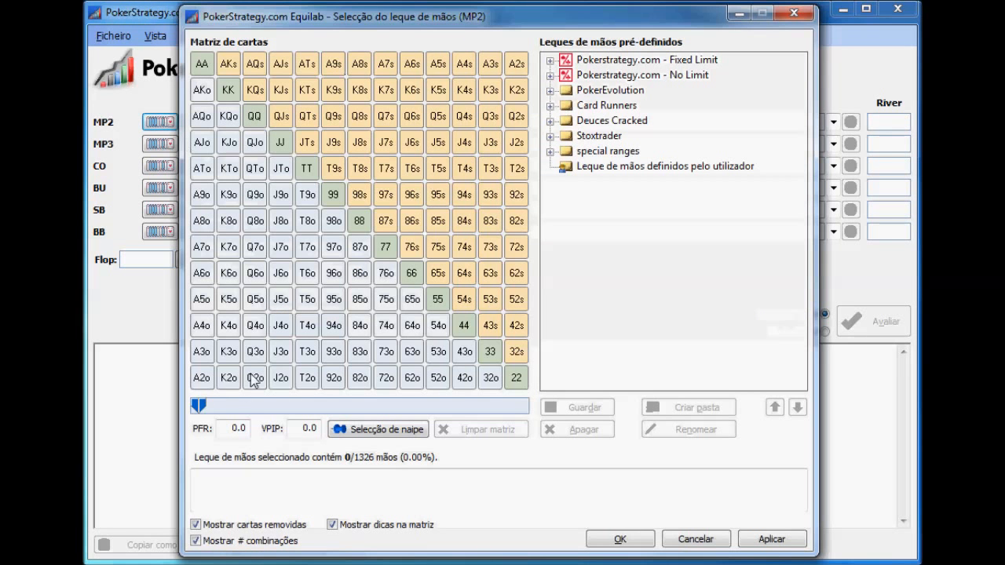
left_click(292, 427)
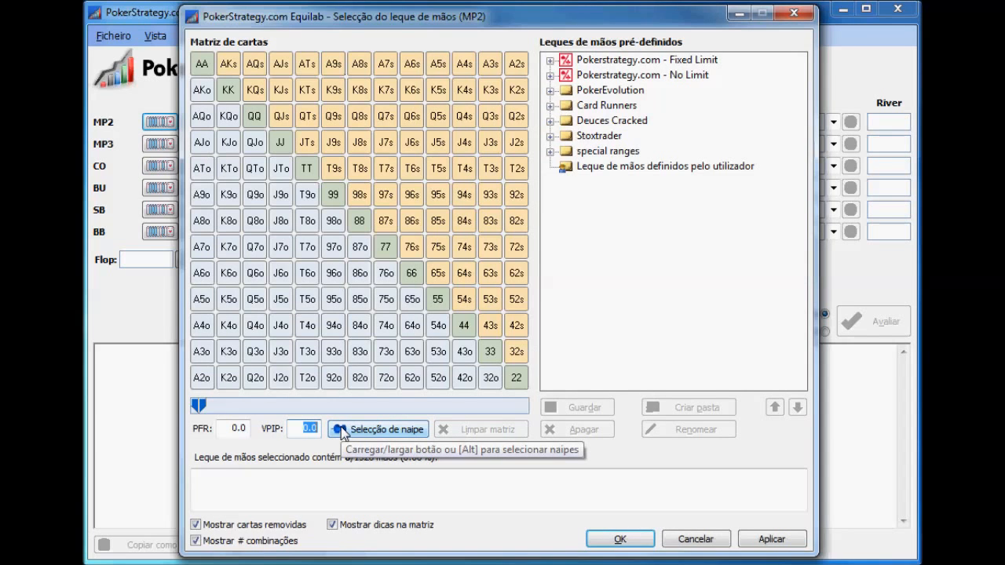
type("50")
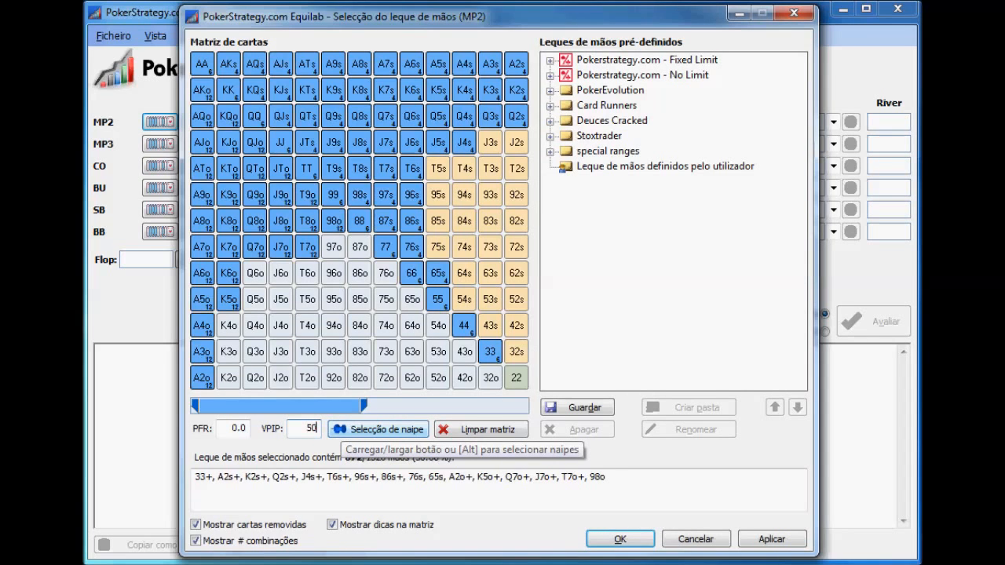
left_click(519, 378)
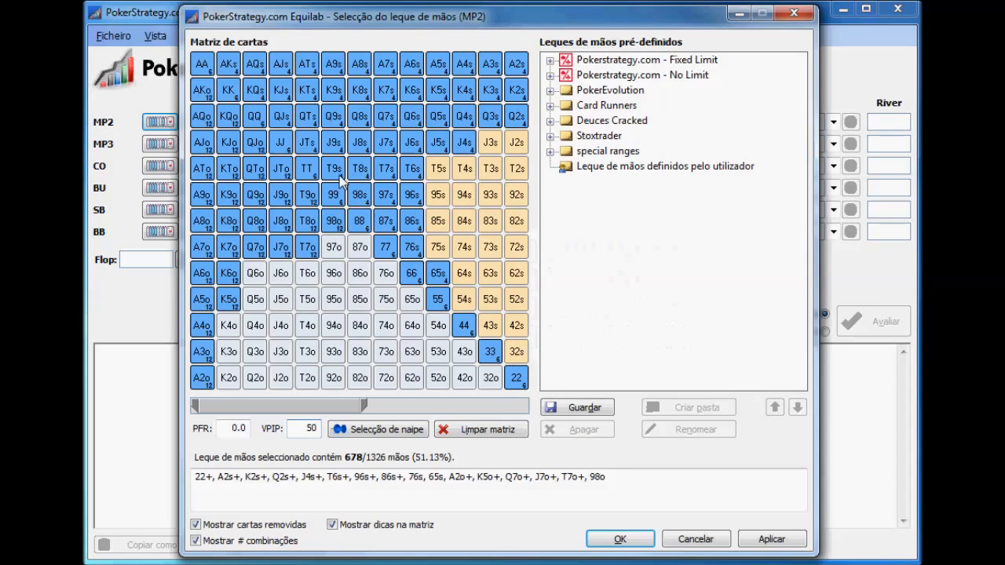
mouse_move(348, 174)
left_click(620, 539)
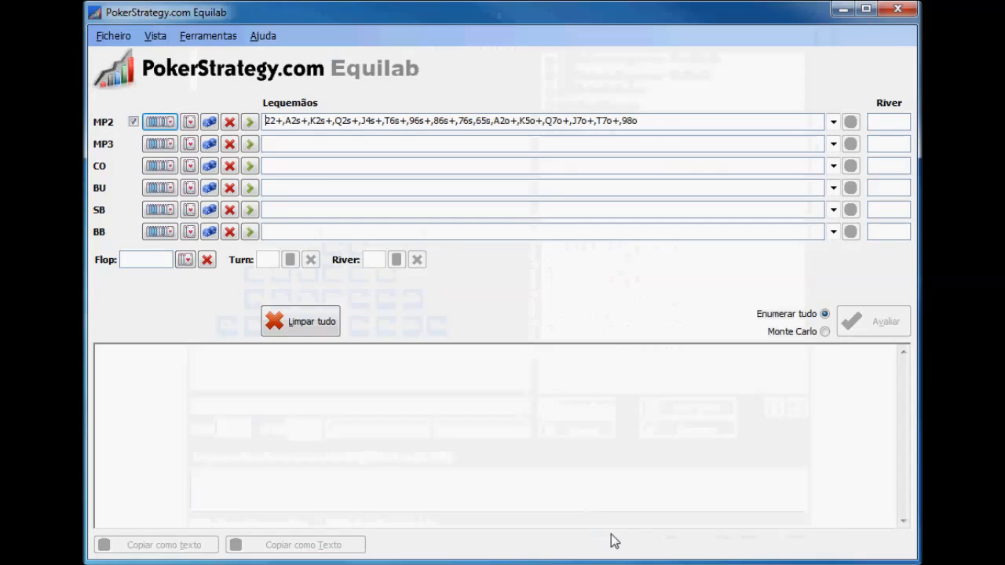
Open the hand range calculator and calculate the range with a minimum equity of 50 % against MP2
left_click(211, 36)
left_click(270, 99)
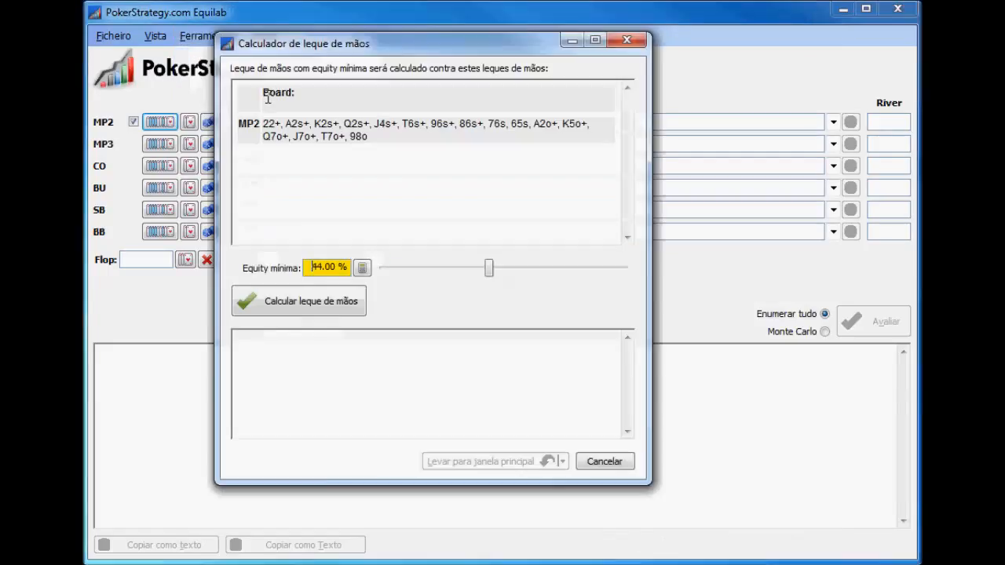
left_click_drag(308, 267, 334, 271)
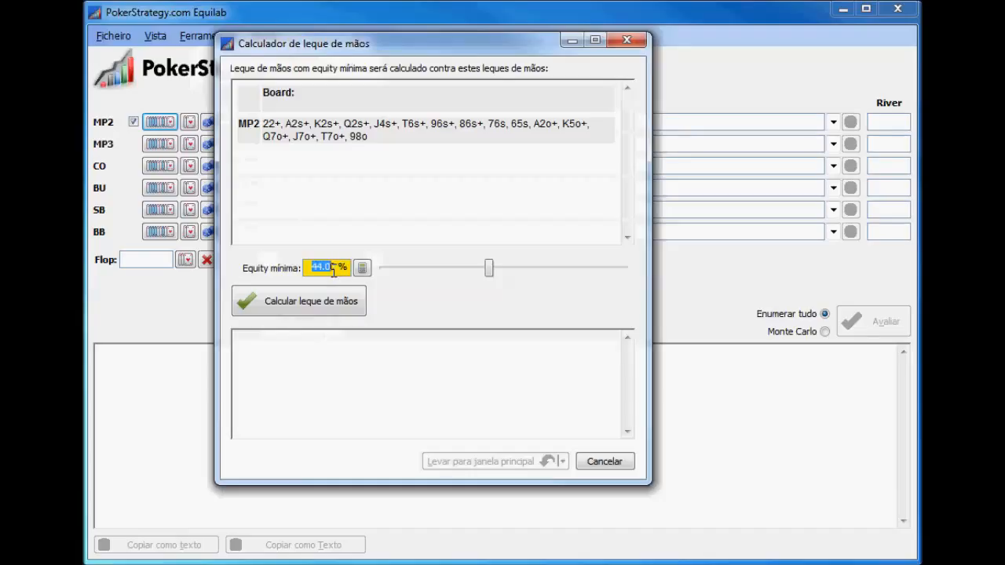
left_click_drag(339, 268, 313, 269)
type("50")
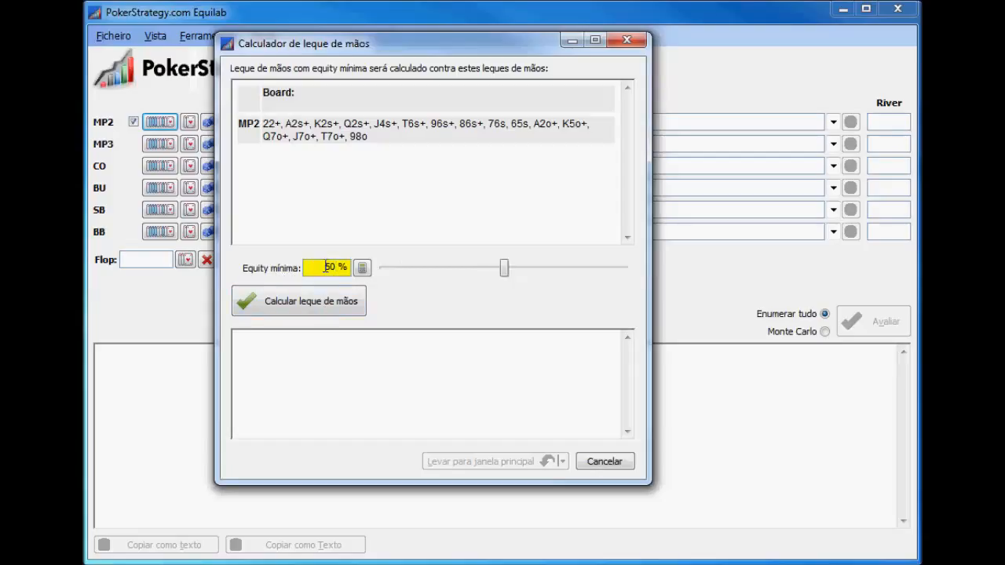
left_click(296, 310)
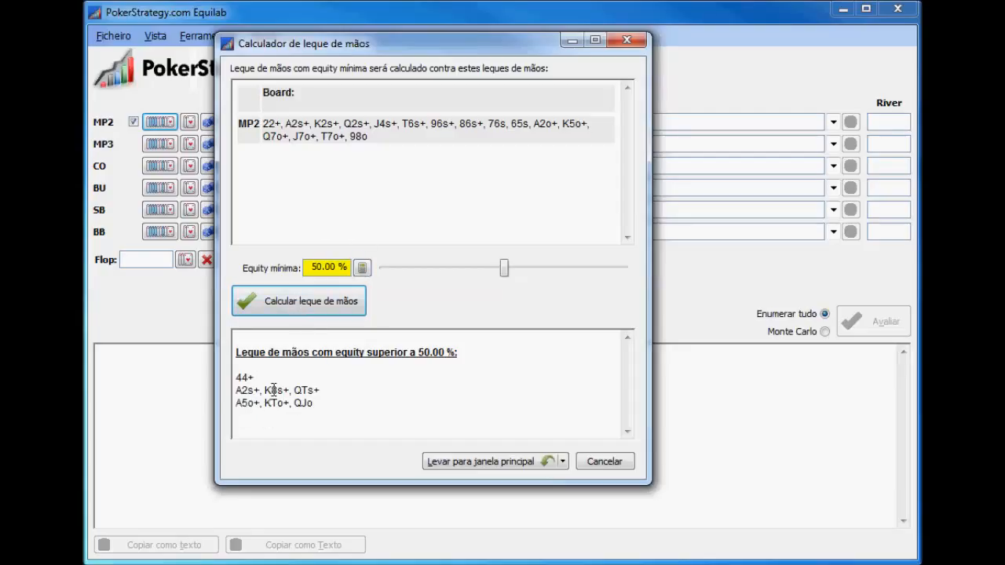
Recalculate the hand range with a minimum equity of 55 %
double_click(314, 268)
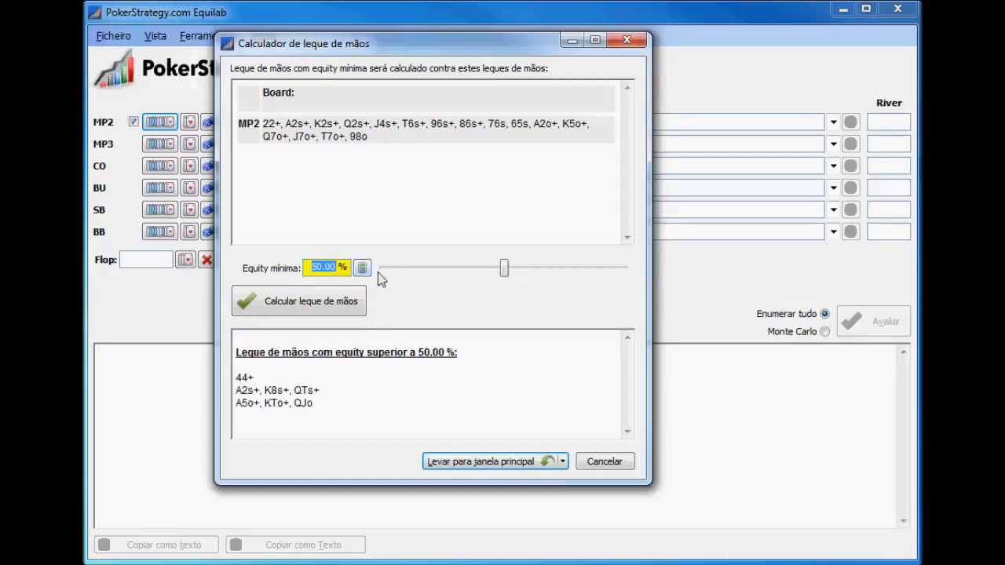
type("55")
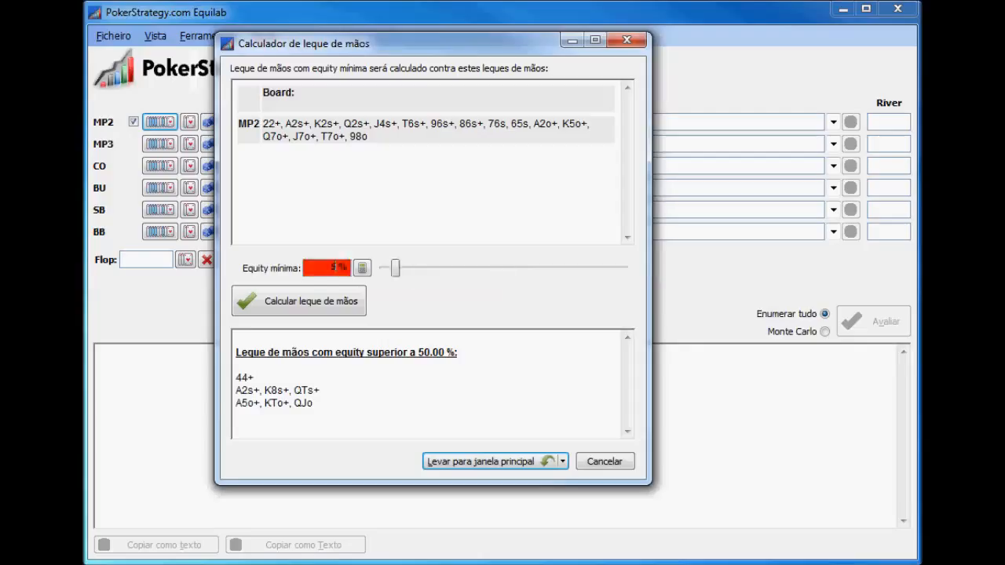
left_click(280, 298)
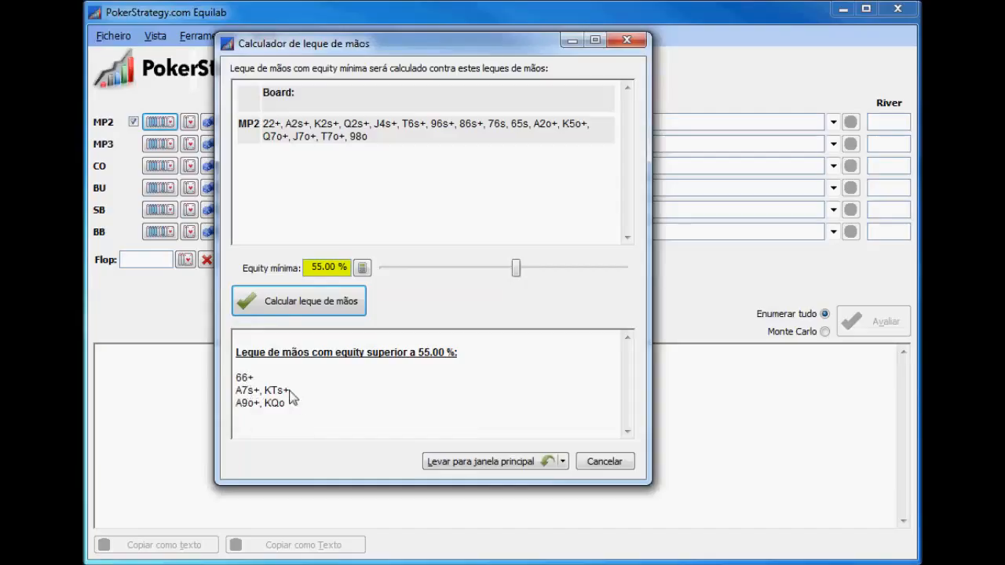
Recalculate the hand range with the minimum equity lowered to 45 %
double_click(311, 267)
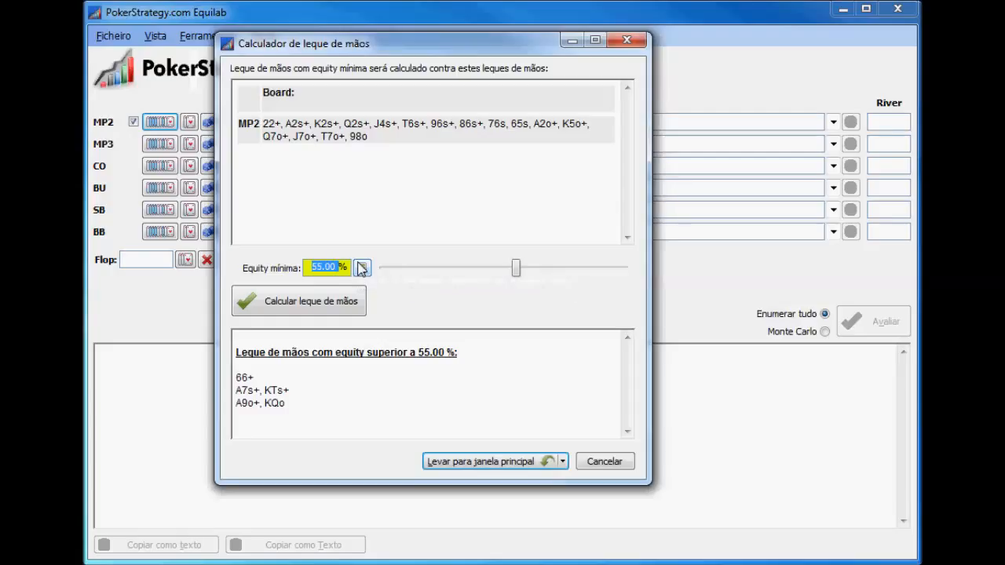
type("45")
left_click(348, 299)
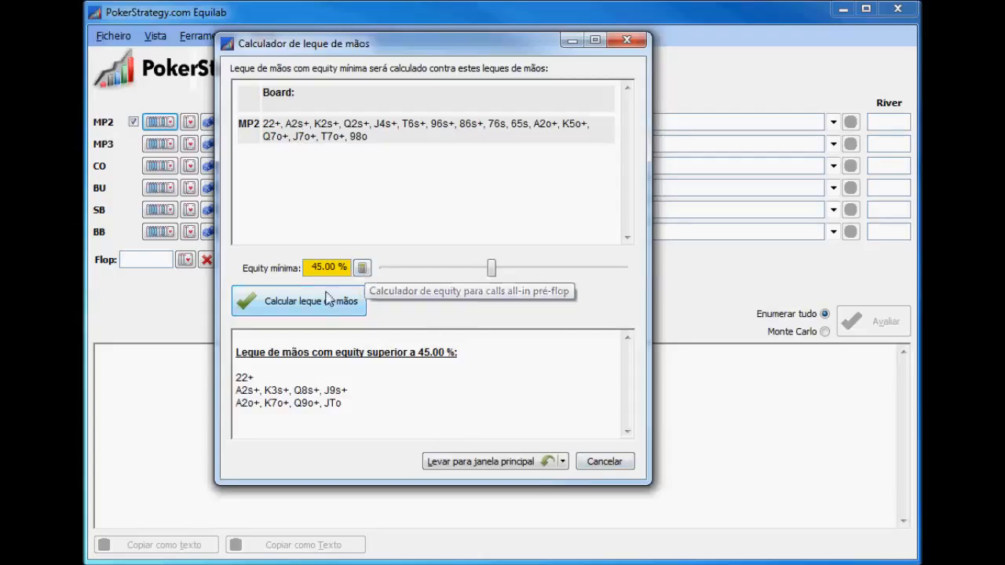
Take the minimum equity from a pre-flop all-in call with pot size 1200 and 950 to call, and recalculate the hand range
left_click(362, 269)
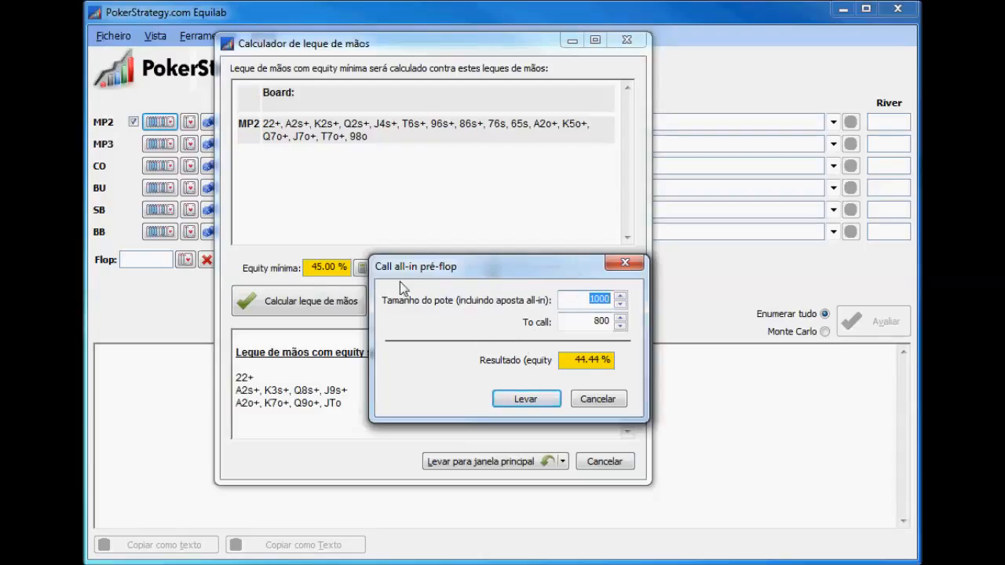
left_click(598, 301)
type("2")
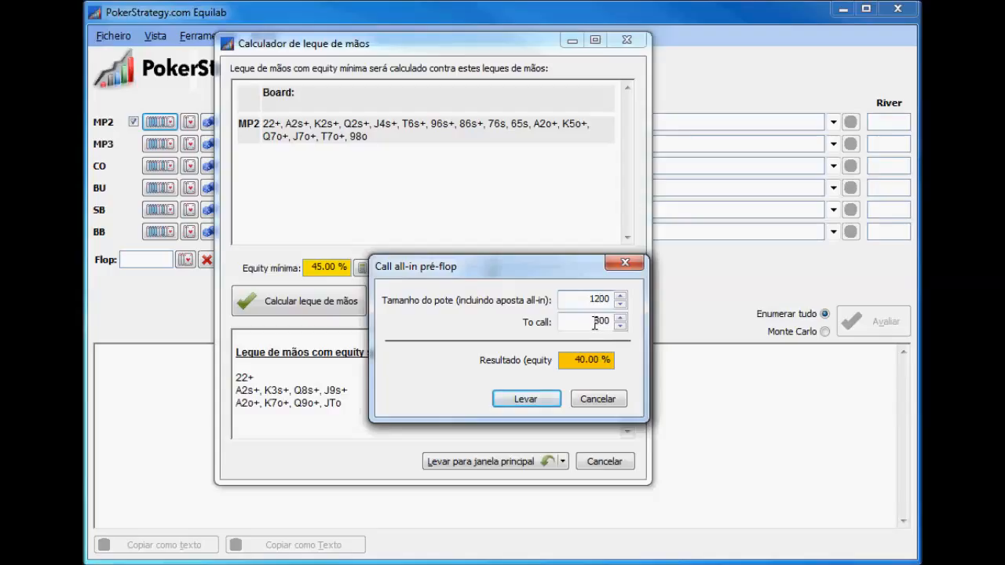
left_click_drag(595, 324, 615, 321)
type("950")
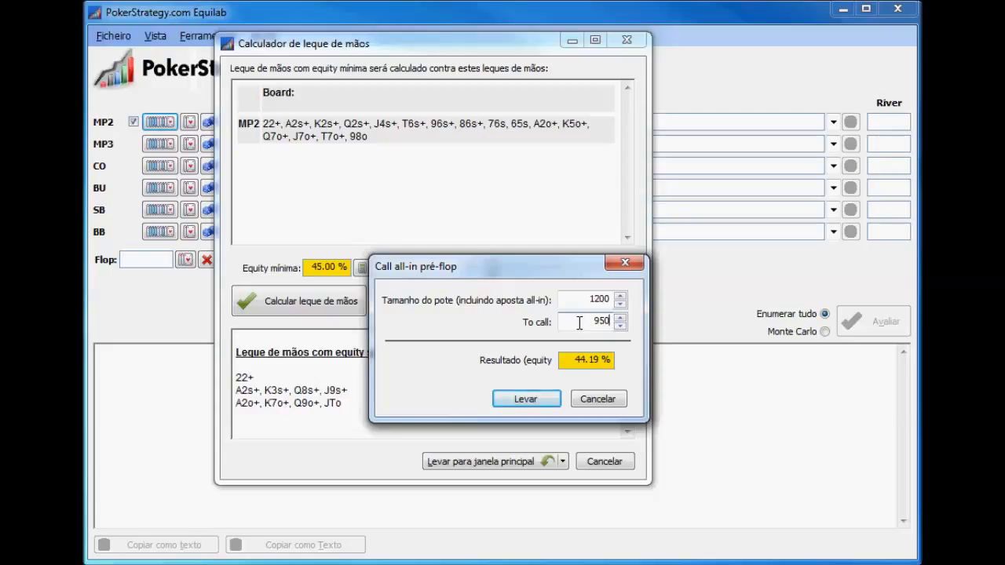
left_click(525, 399)
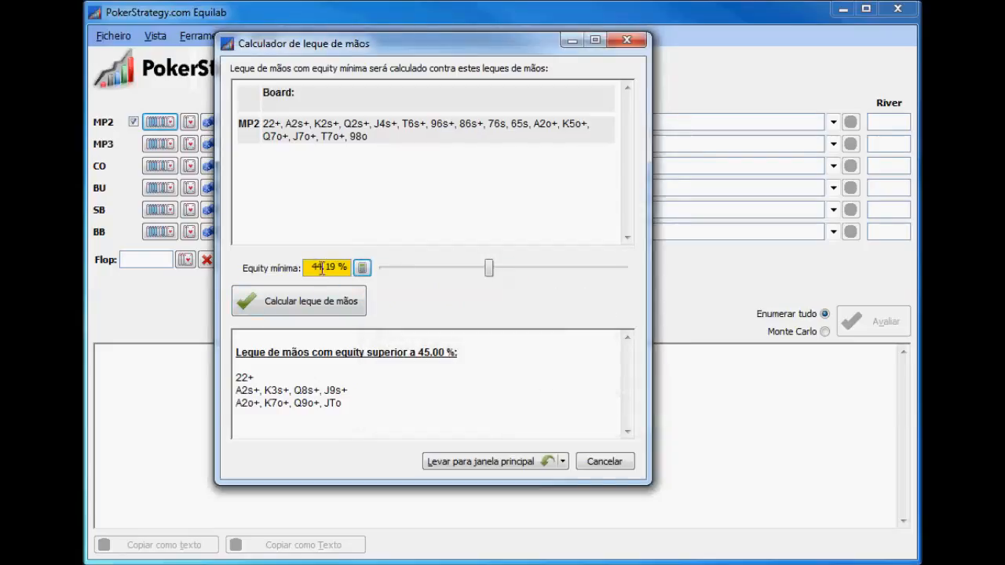
left_click(305, 309)
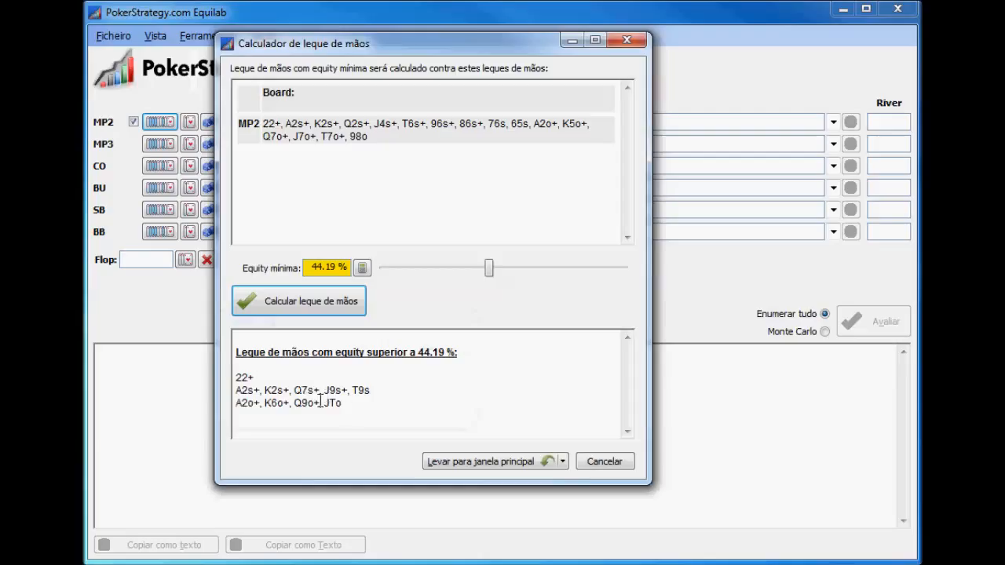
Close the hand range calculator without transferring its result, and clear all entries in the main window
left_click(585, 463)
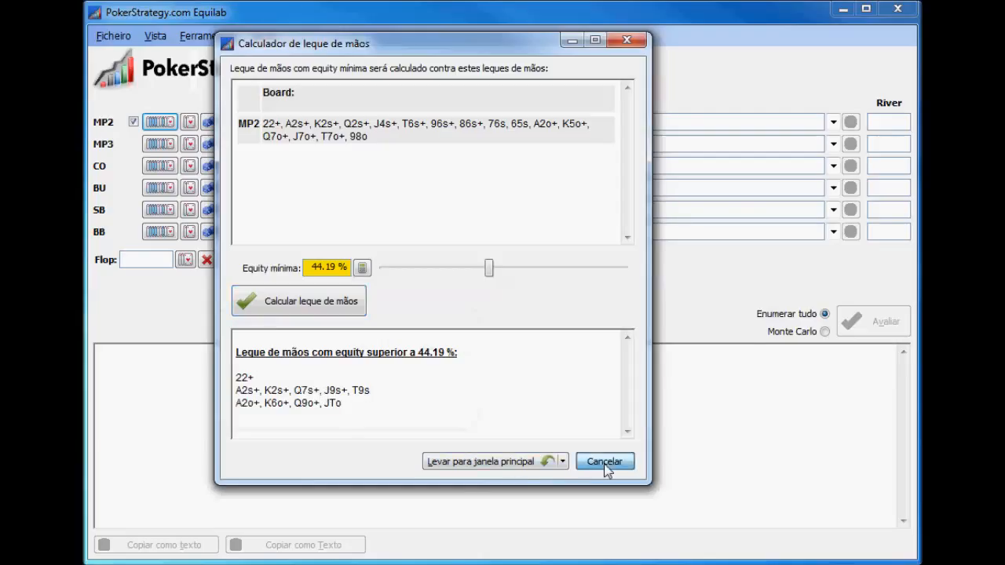
left_click(298, 324)
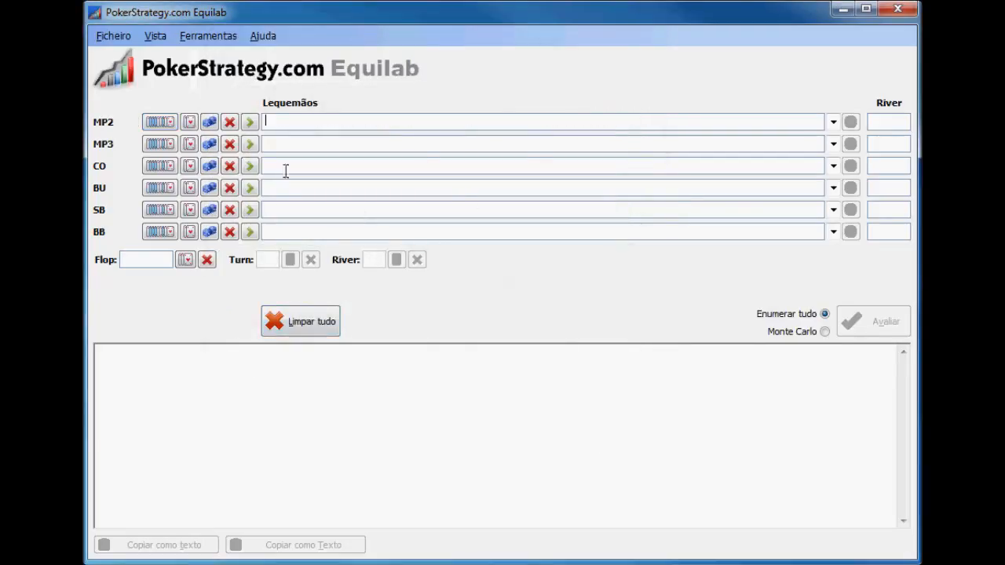
View the program's About information and the documentation with syntax tips, and close them
left_click(262, 36)
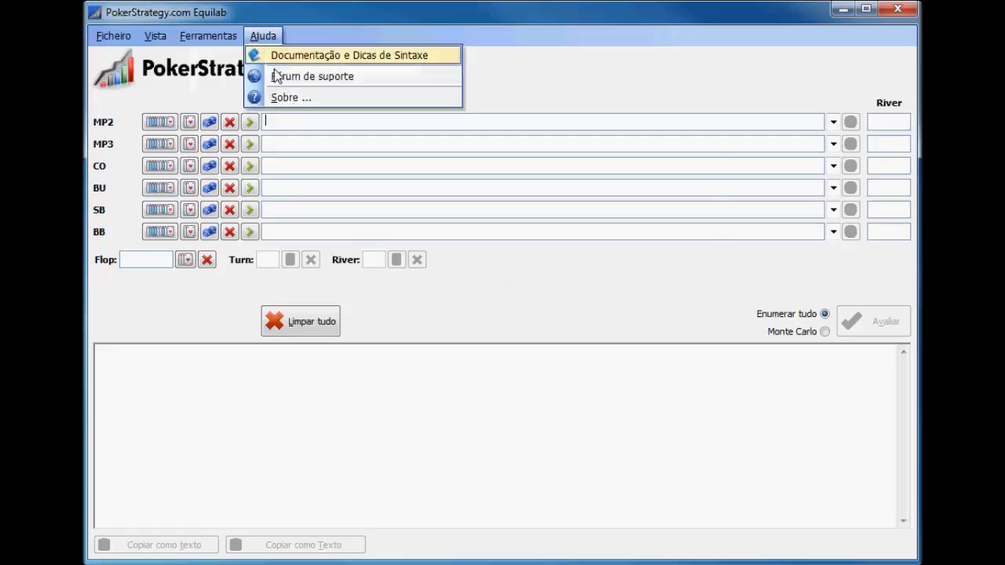
left_click(289, 98)
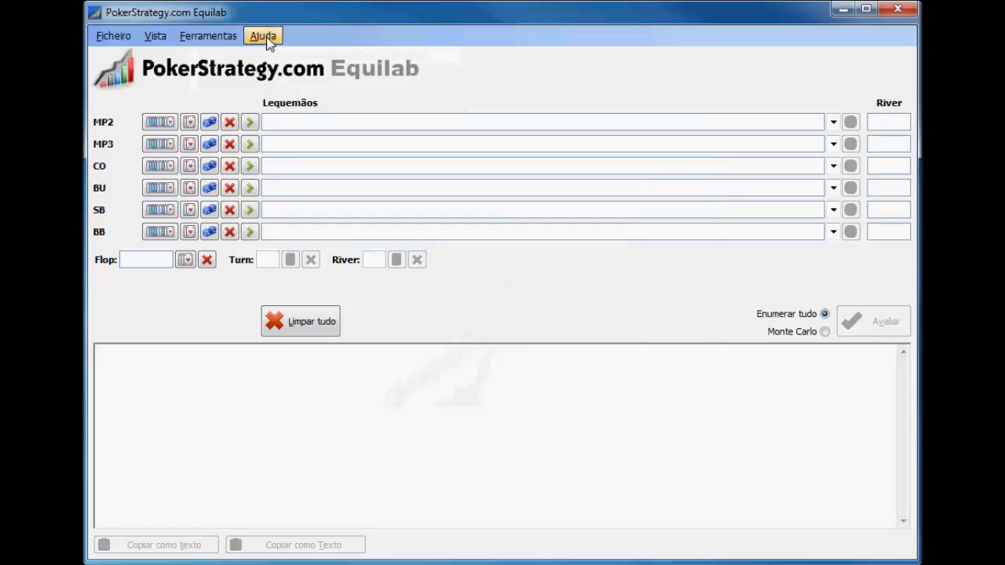
left_click(264, 36)
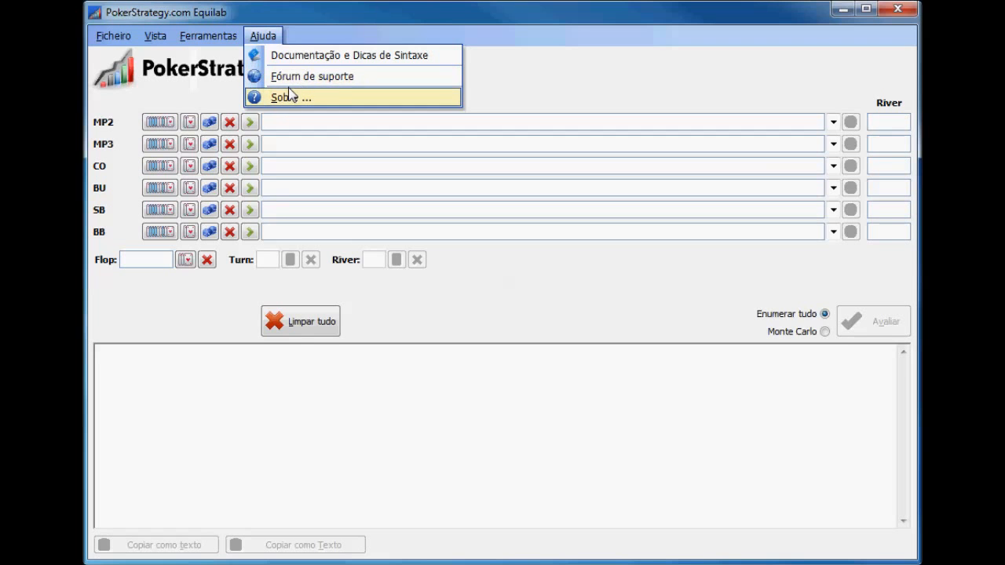
left_click(366, 54)
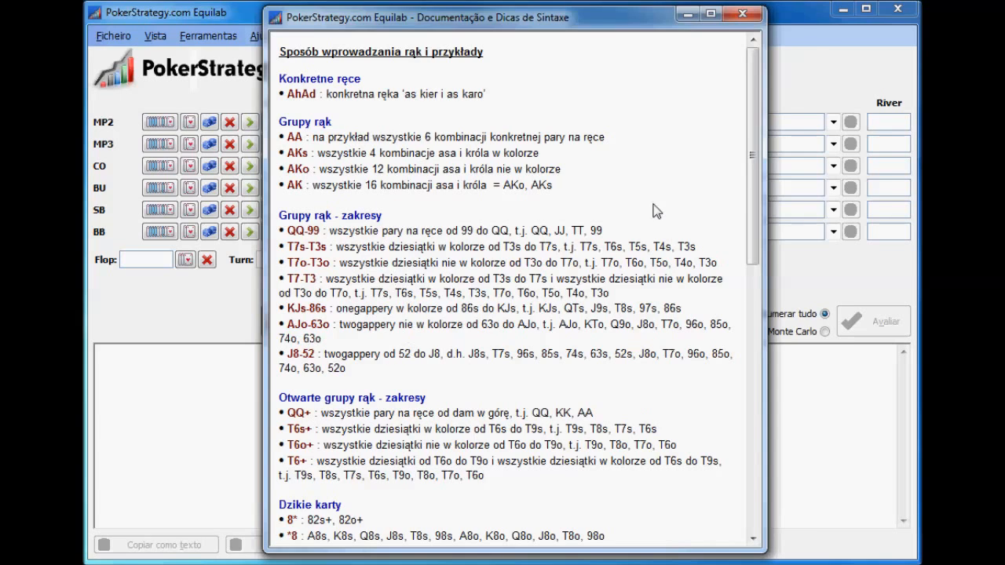
left_click(746, 17)
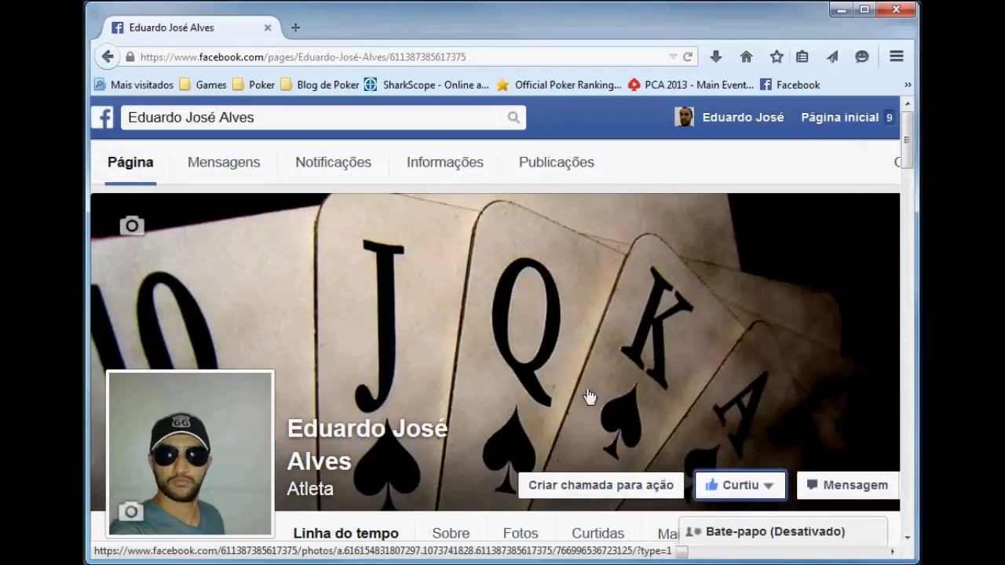
Minimise the browser window with the Facebook page to return to Equilab
mouse_move(743, 489)
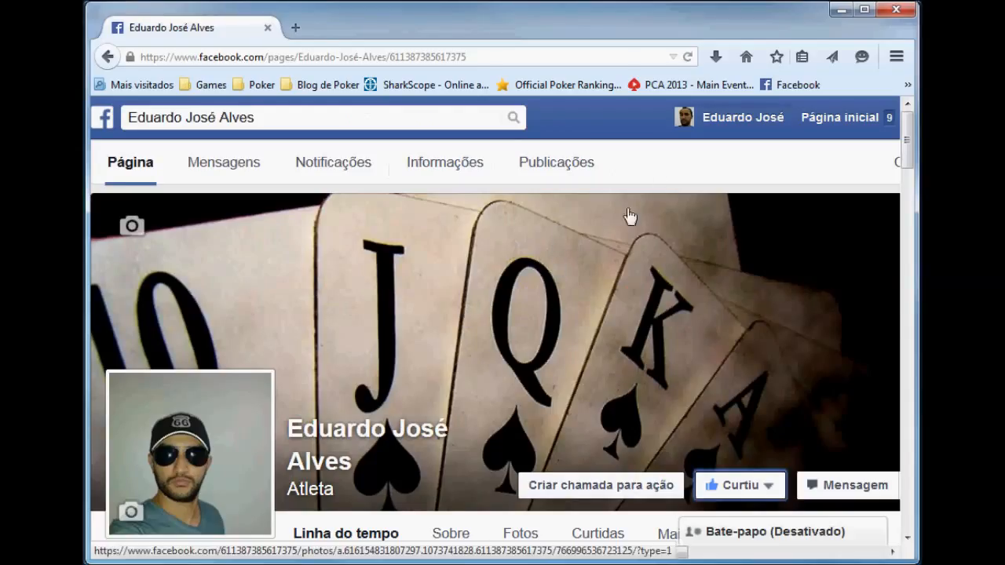
left_click(841, 10)
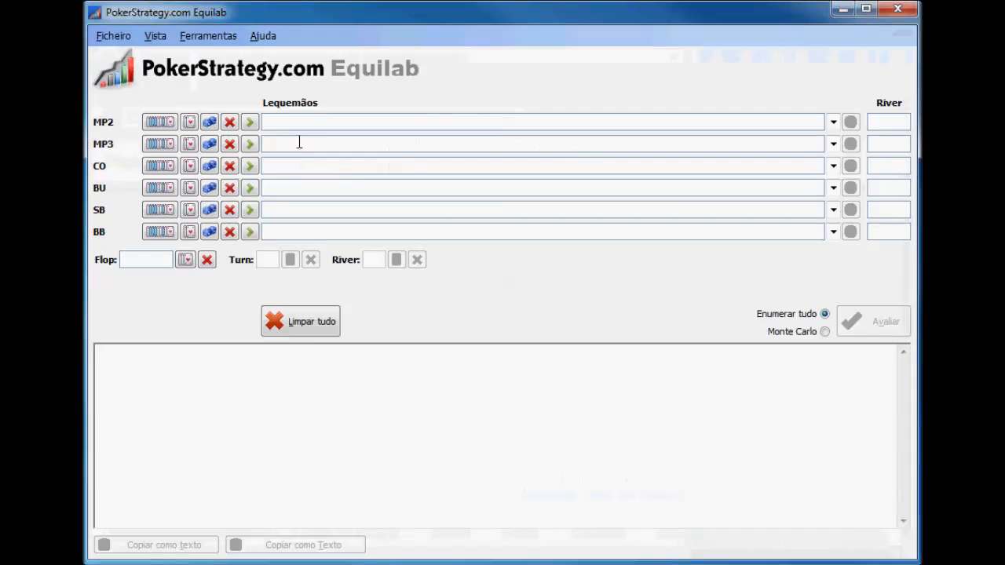